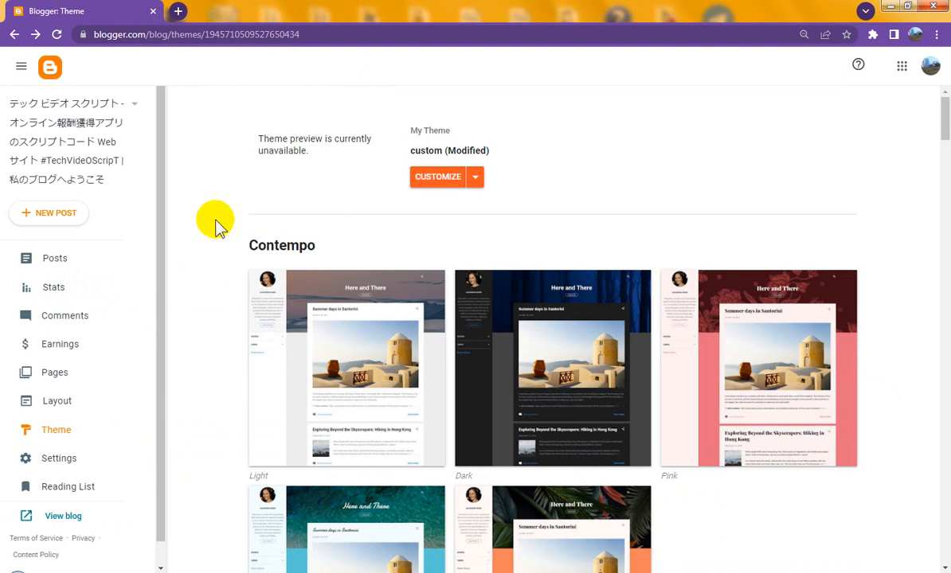
# Start creating a new blog and begin its title with "#BanglaVideOScript".
pyautogui.click(132, 104)
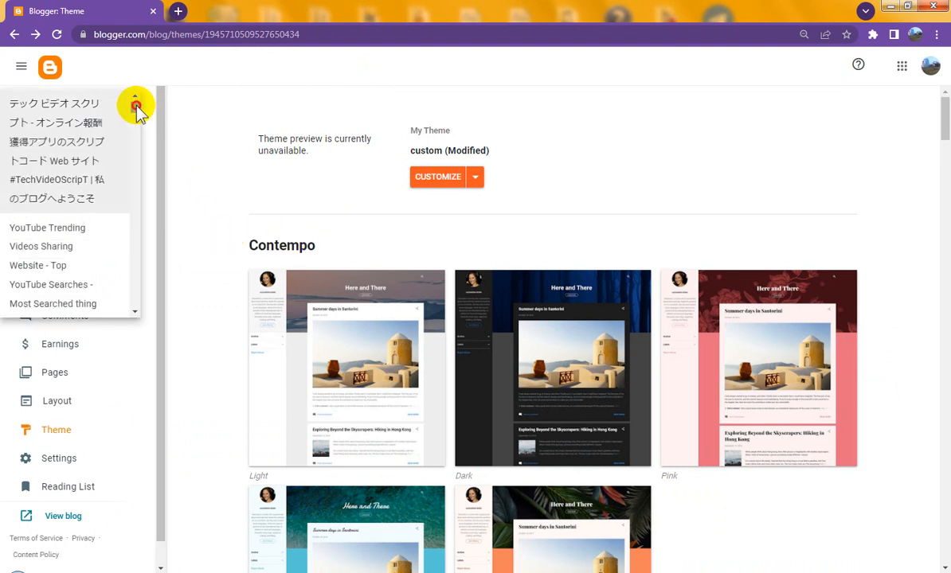
pyautogui.moveTo(134, 104); pyautogui.dragTo(136, 304)
pyautogui.click(47, 310)
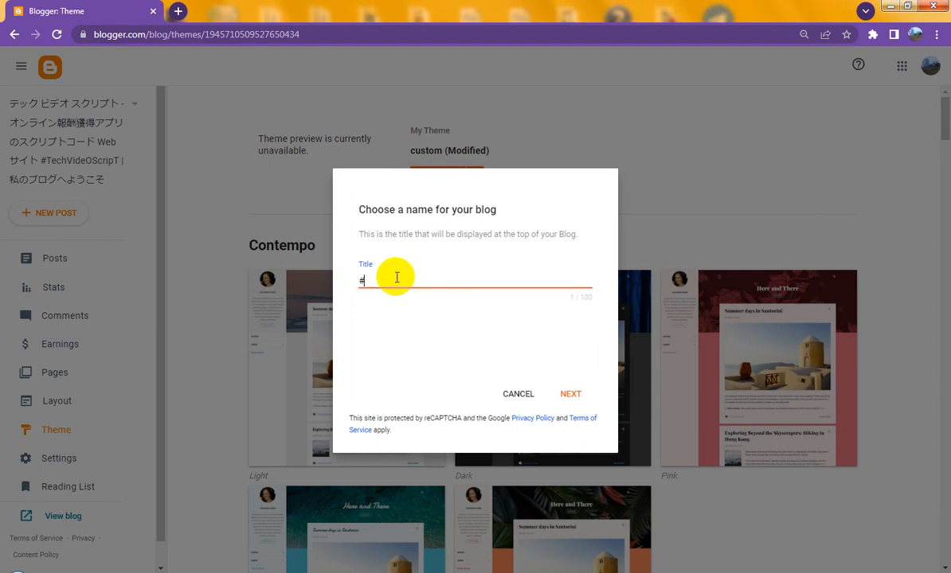
pyautogui.write('#bangla')
pyautogui.press('BackSpace')
pyautogui.press('BackSpace')
pyautogui.press('BackSpace')
pyautogui.press('BackSpace')
pyautogui.write('V')
pyautogui.press('BackSpace')
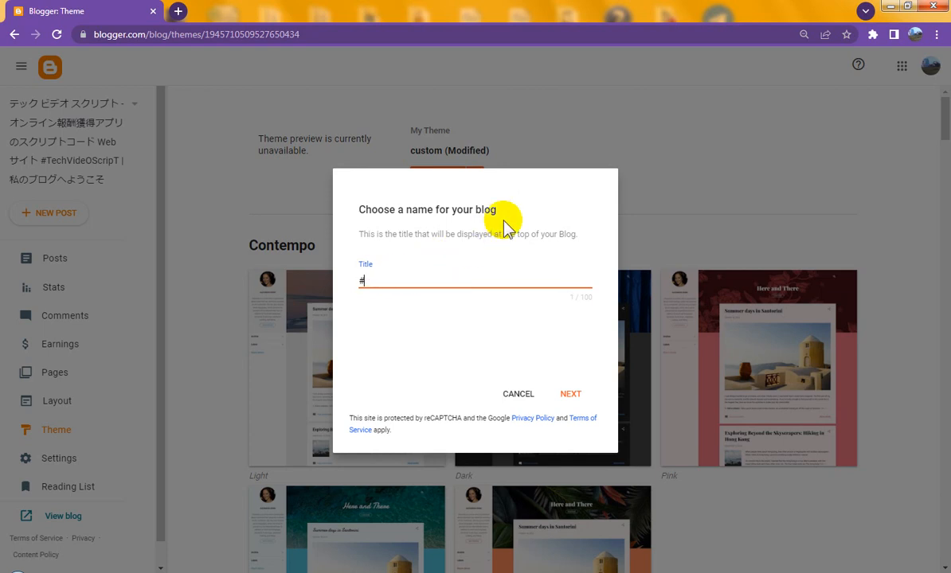
pyautogui.write('BanglaVideoS')
pyautogui.press('BackSpace')
pyautogui.write('OScript')
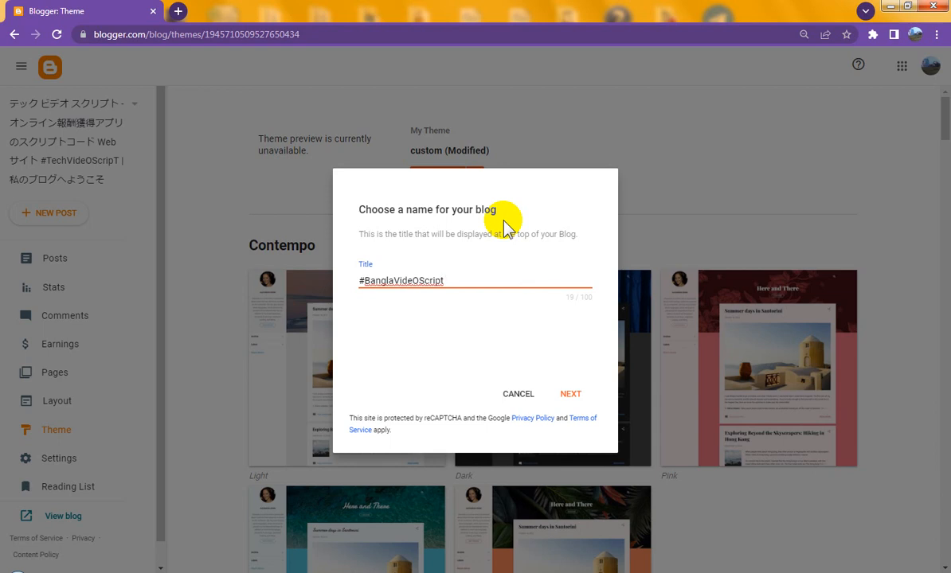
# Extend the blog title with " - Bengali Tech Video Script" after the hashtag.
pyautogui.write(' - Bengali TVideo Scrip')
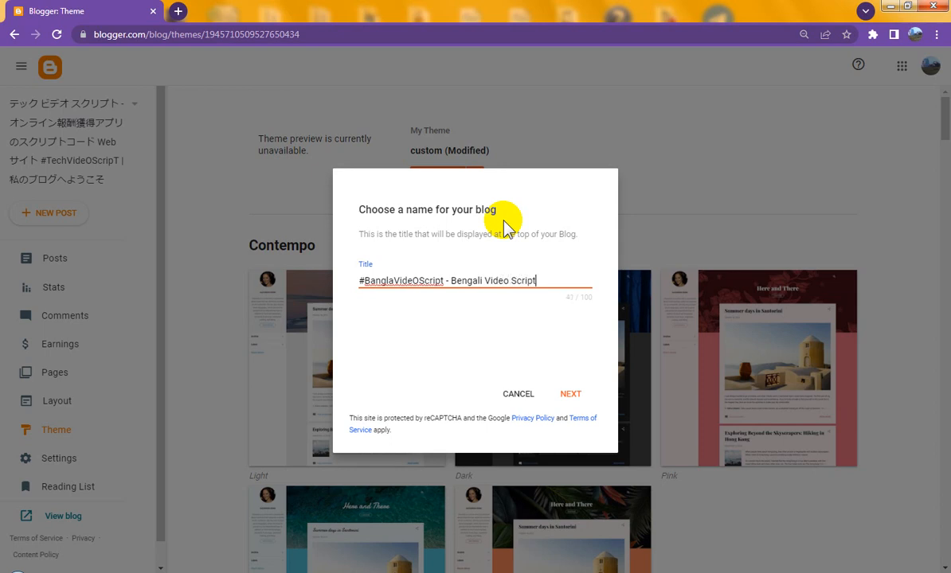
pyautogui.write('t')
pyautogui.click(485, 278)
pyautogui.write('T')
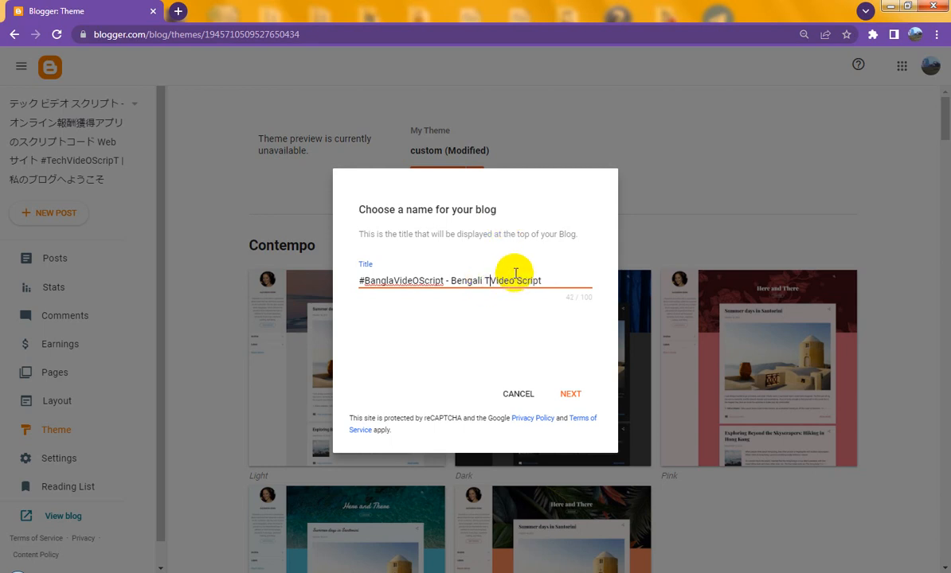
pyautogui.write('ech')
# Append a dash and the Bengali text "বাংলা ভিডিও স্ক্রীপ্ট" to the end of the blog title.
pyautogui.click(566, 280)
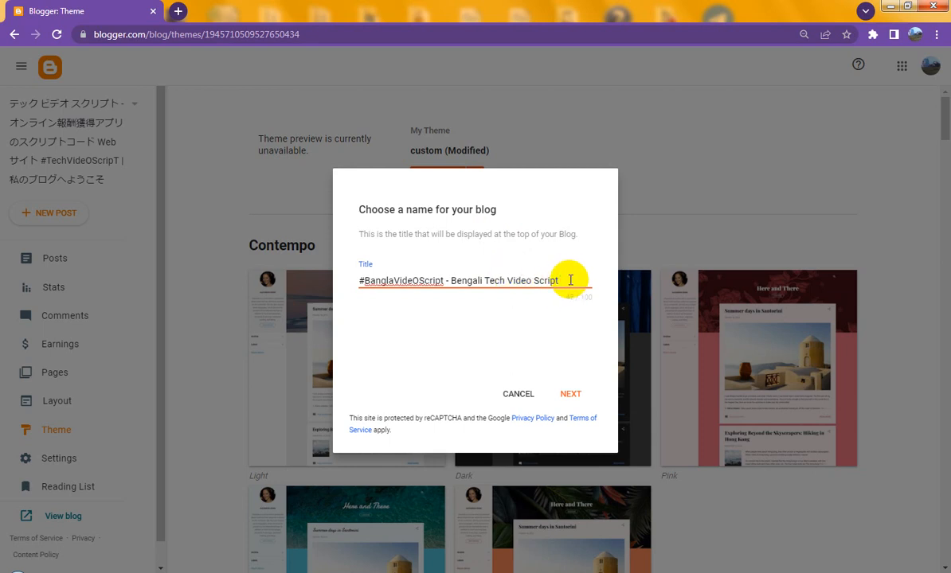
pyautogui.write('-')
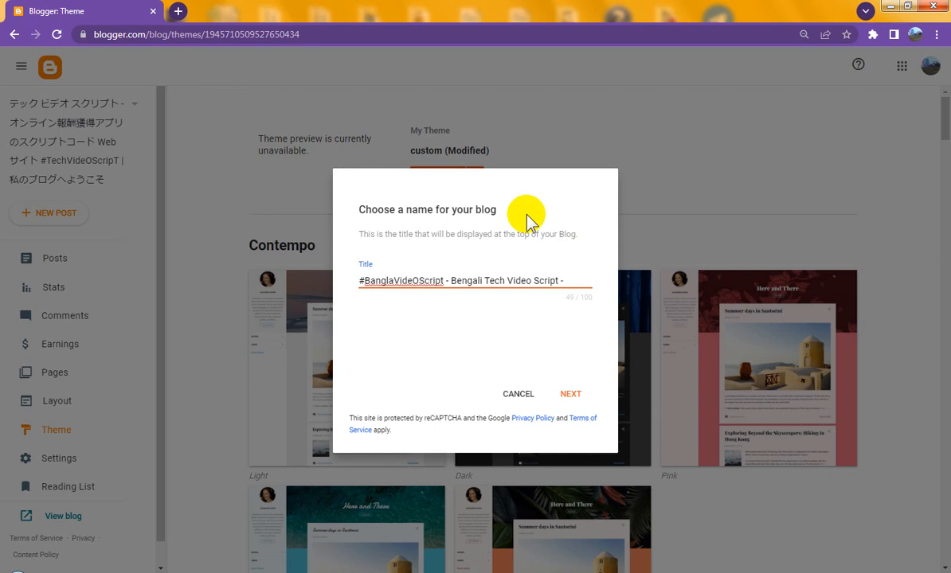
pyautogui.write('বাংলা ভিডি')
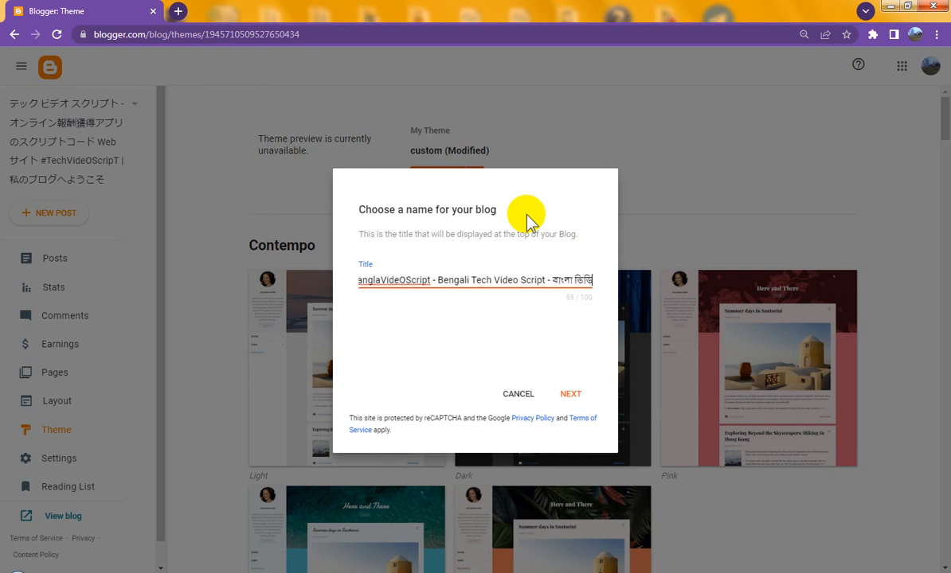
pyautogui.write('ও গ')
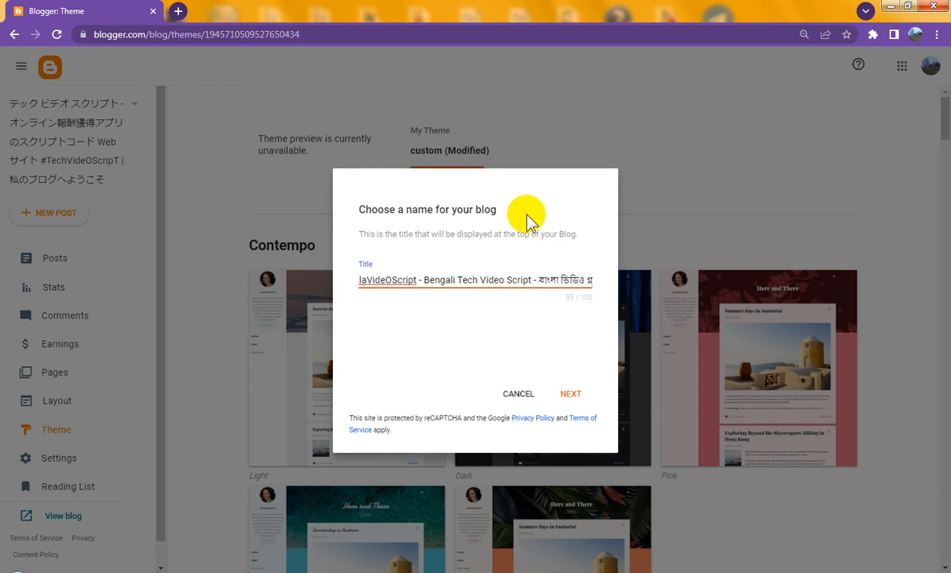
pyautogui.press('BackSpace')
pyautogui.press('BackSpace')
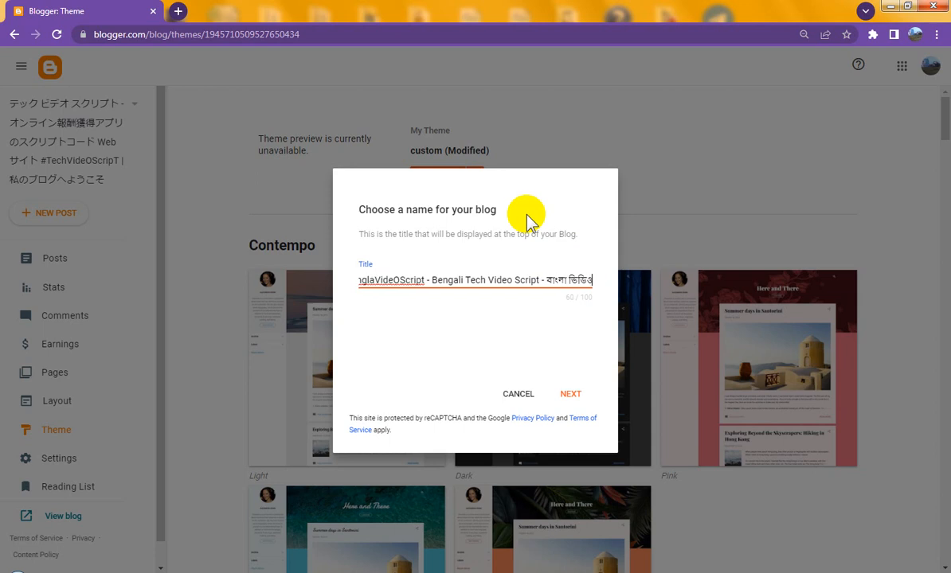
pyautogui.write('স্ক্রিপ্ট')
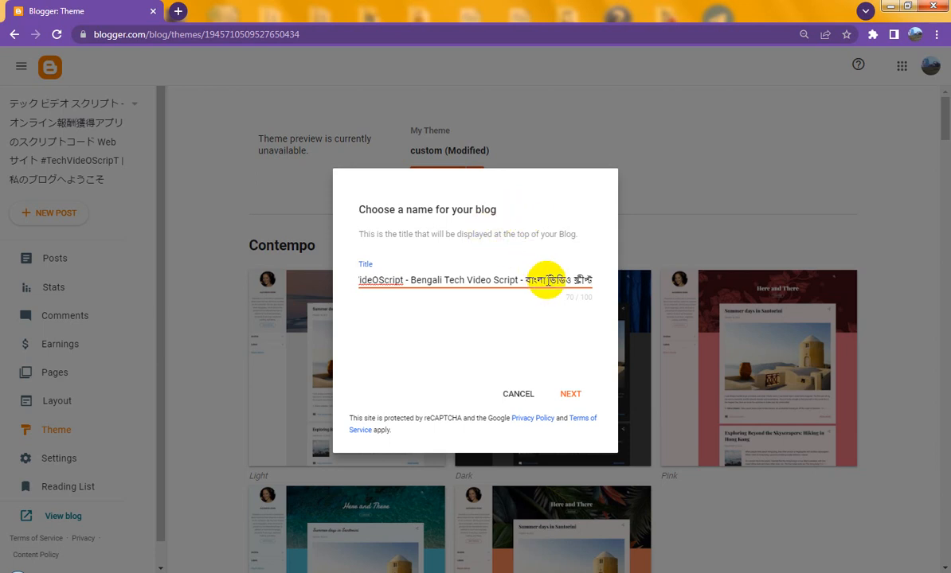
# Insert "টেক" before "ভিডিও" in the blog title and add "টিউটোরিয়াল" at its end.
pyautogui.click(544, 279)
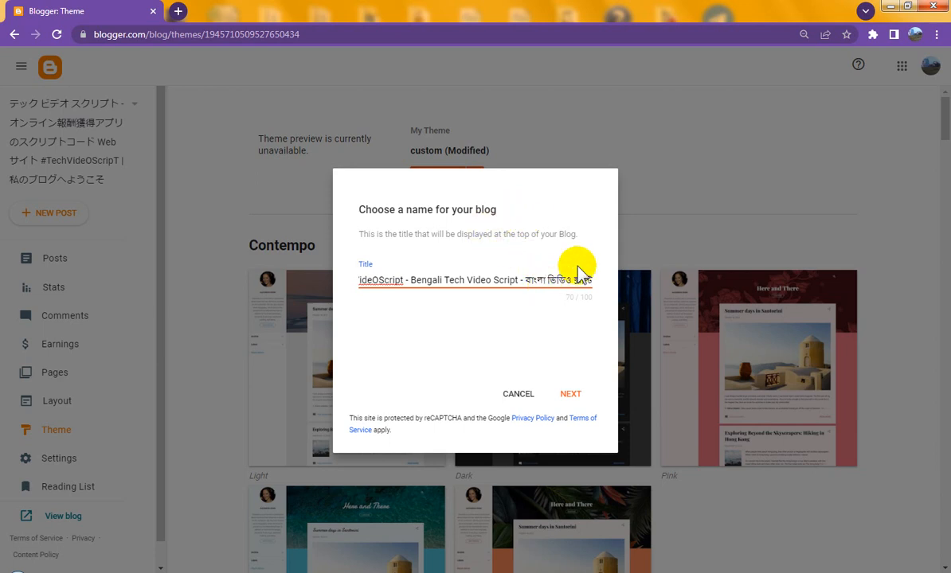
pyautogui.write('টেক')
pyautogui.press('End')
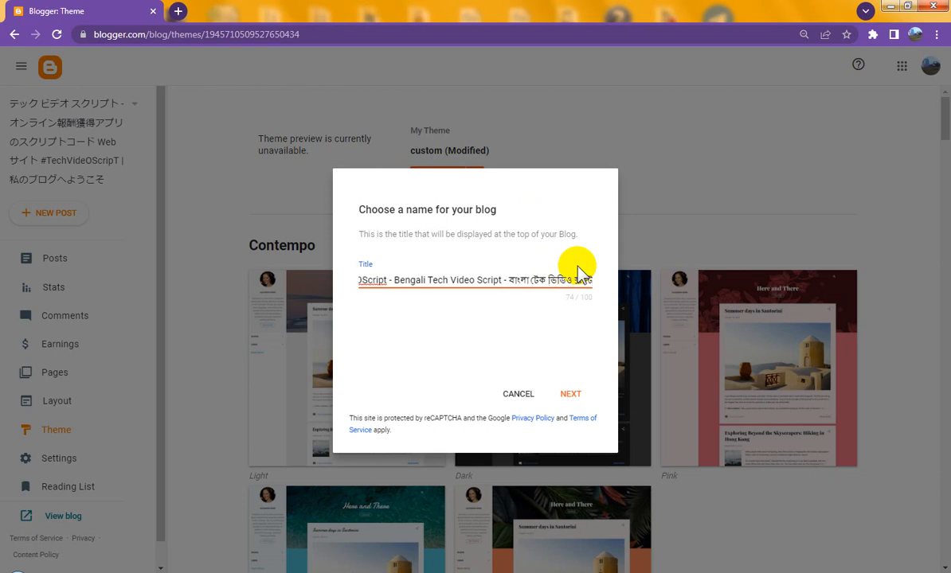
pyautogui.write('প্ট টি')
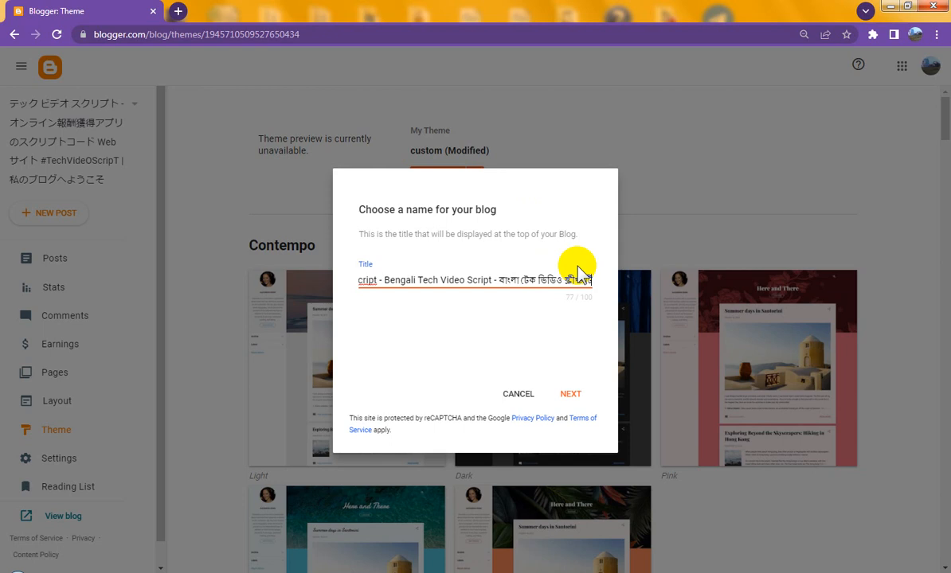
pyautogui.write('উ')
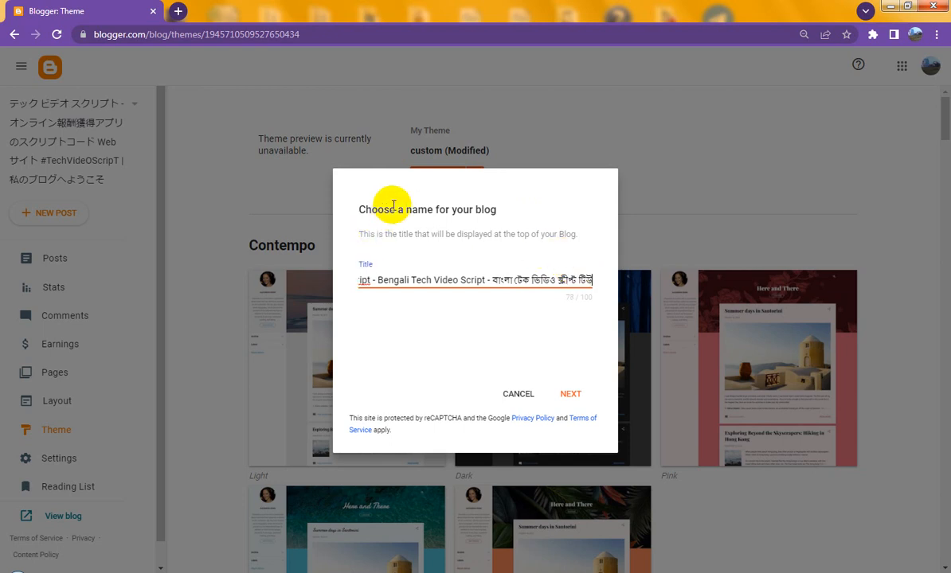
pyautogui.write('টো')
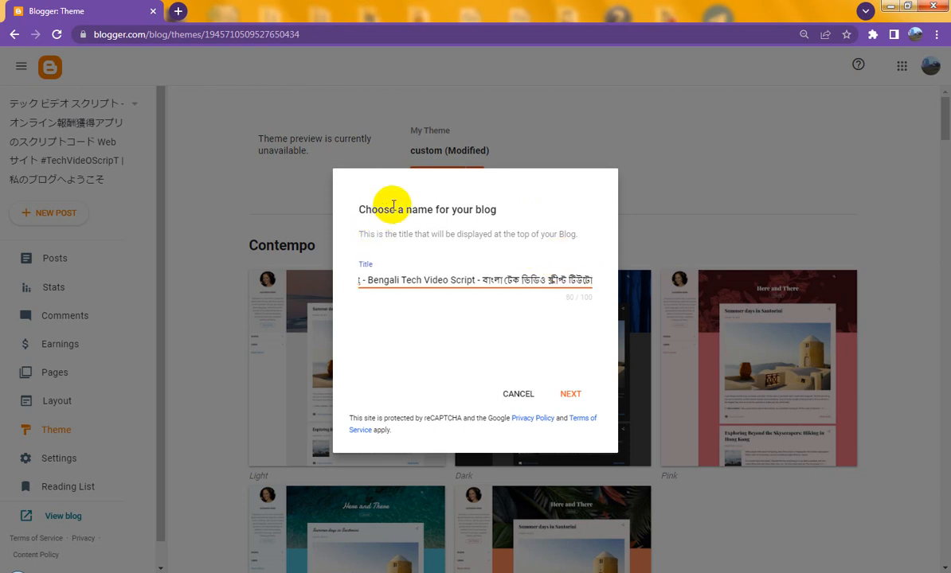
pyautogui.write('রি')
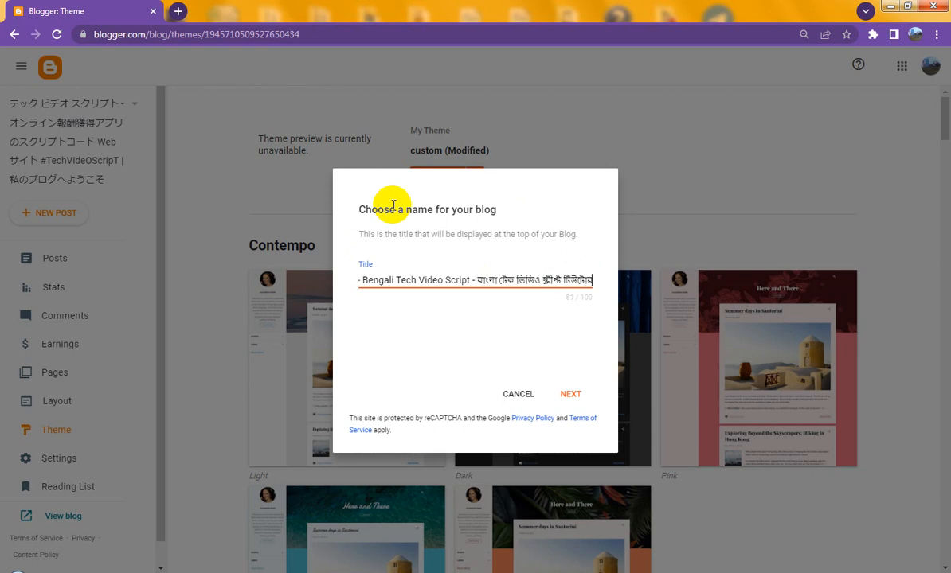
pyautogui.write('য়াল')
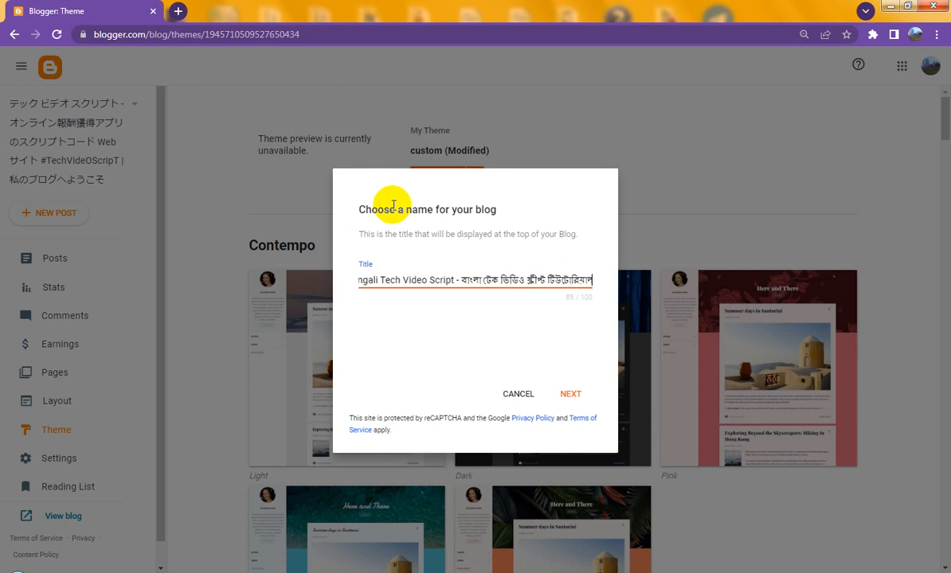
# Insert "Tutorial" after "Script" in the English part of the blog title and proceed to the blog address.
pyautogui.click(453, 279)
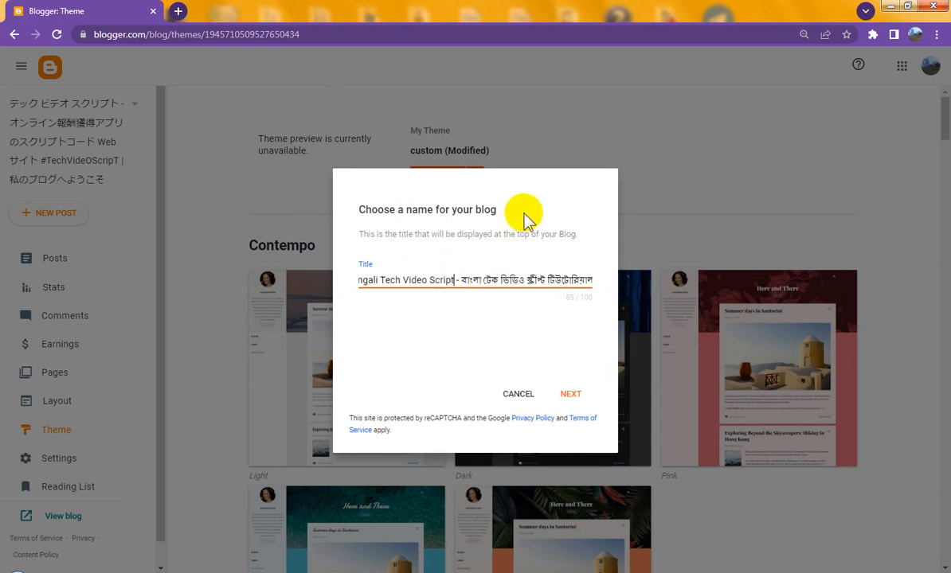
pyautogui.write('Tuto')
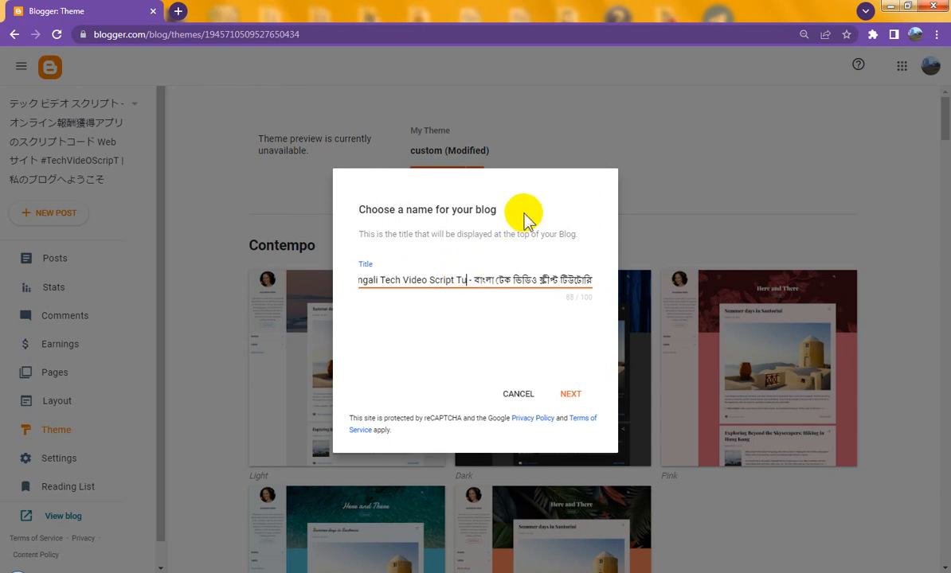
pyautogui.write('rial')
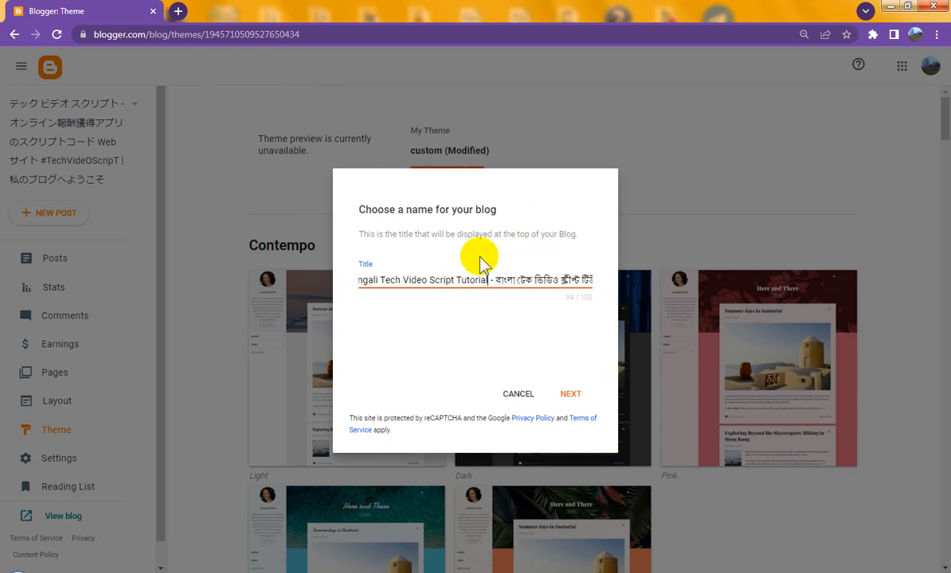
pyautogui.tripleClick(470, 280)
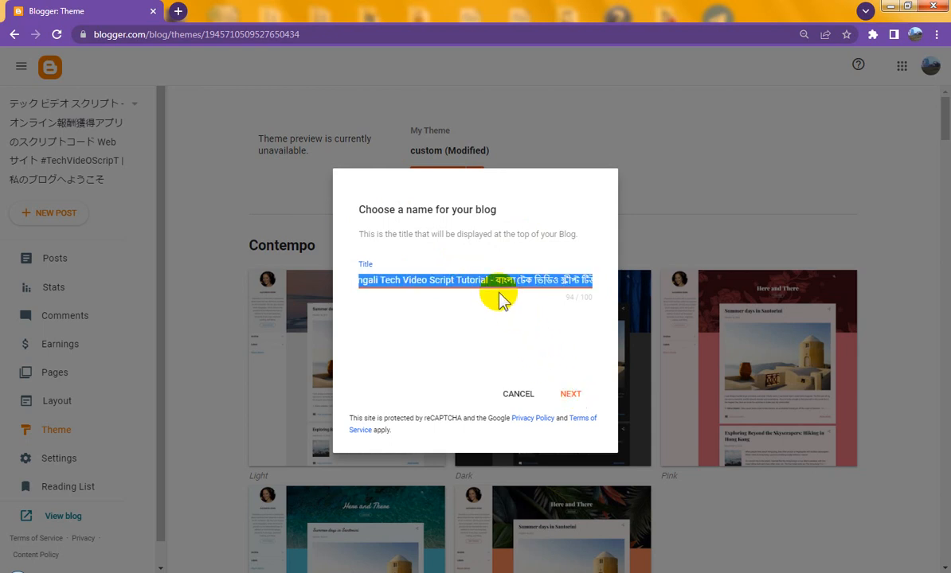
pyautogui.click(570, 394)
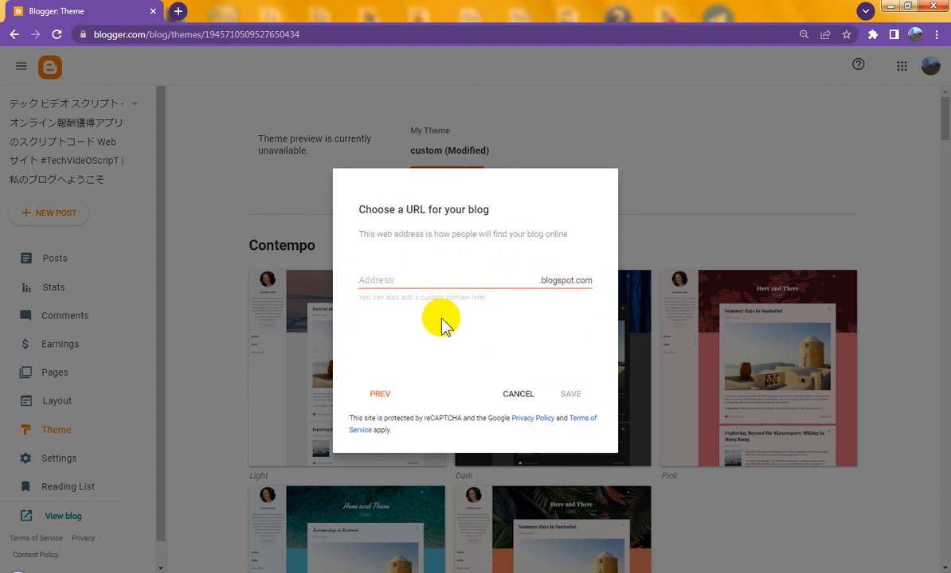
# Set the blog address to "BanglaVideOScript" on blogspot.com and save the new blog.
pyautogui.click(404, 280)
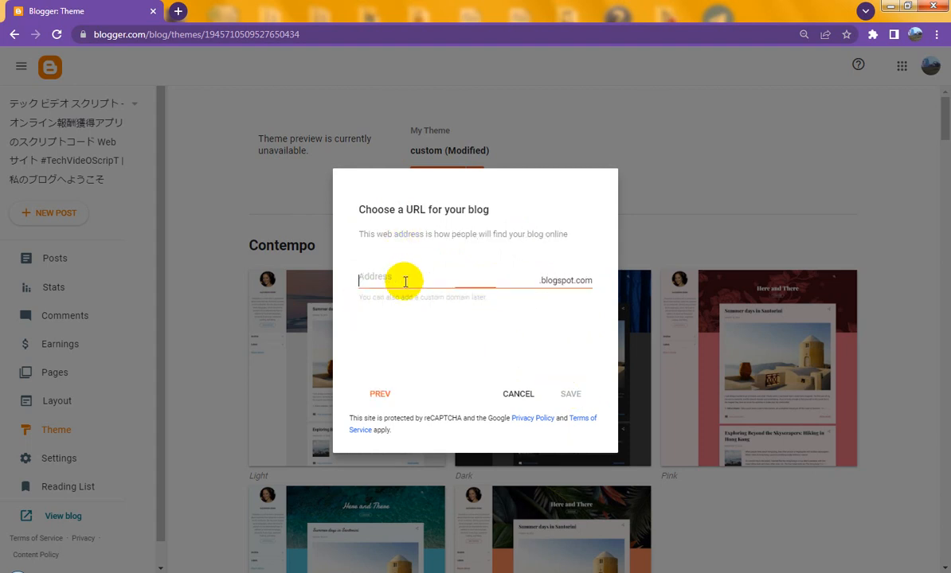
pyautogui.write('BanglaVideOScript')
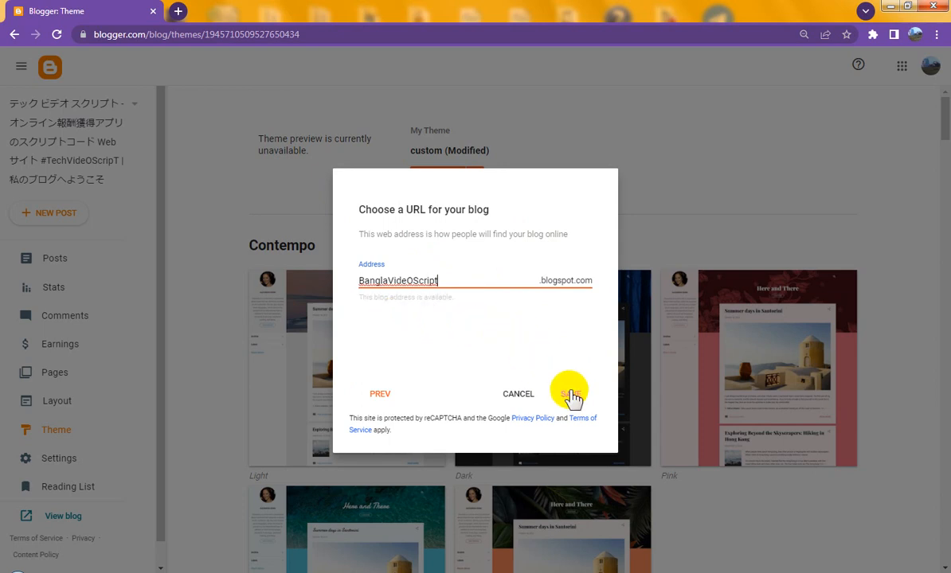
pyautogui.click(570, 394)
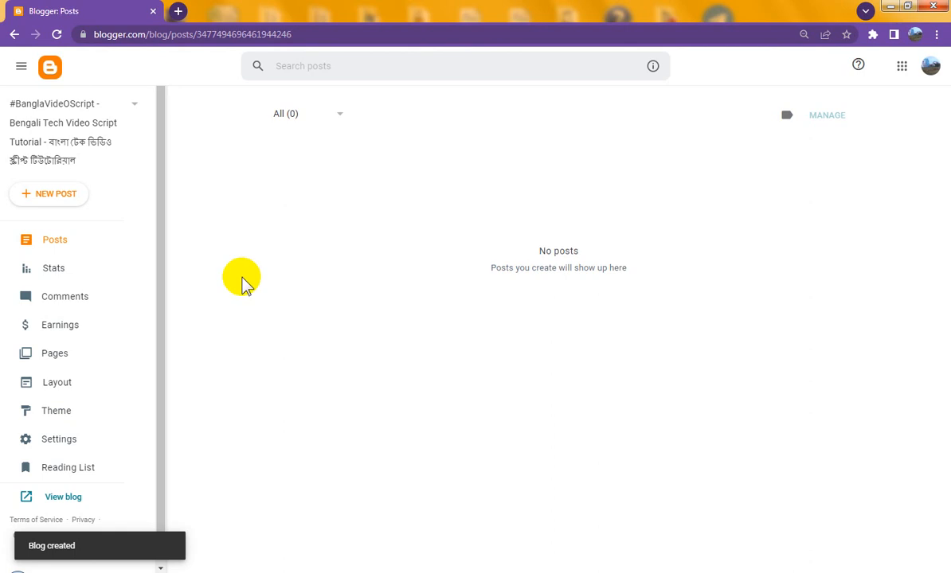
# Look over the new blog's stats page and its live site, returning to the Blogger dashboard.
pyautogui.scroll(-1, 86, 484)
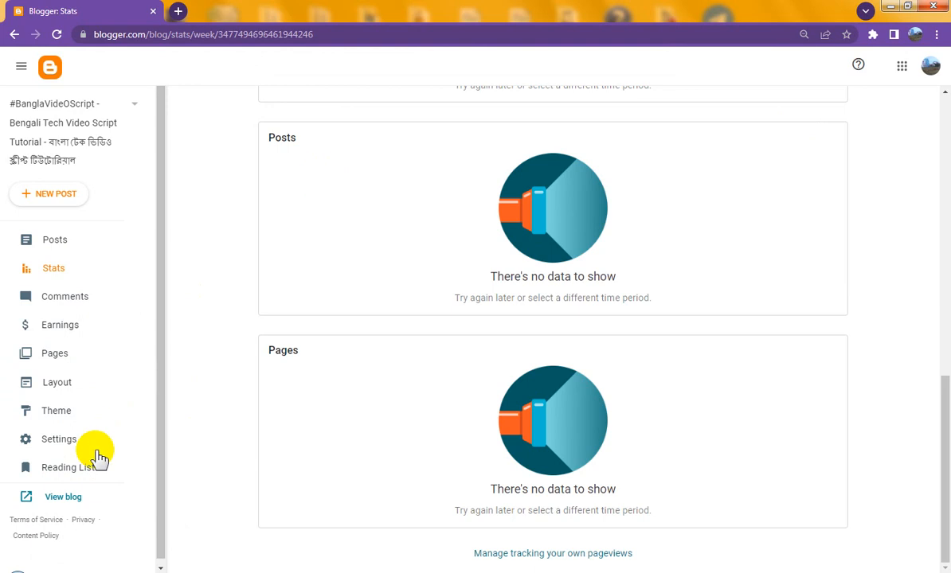
pyautogui.click(72, 499)
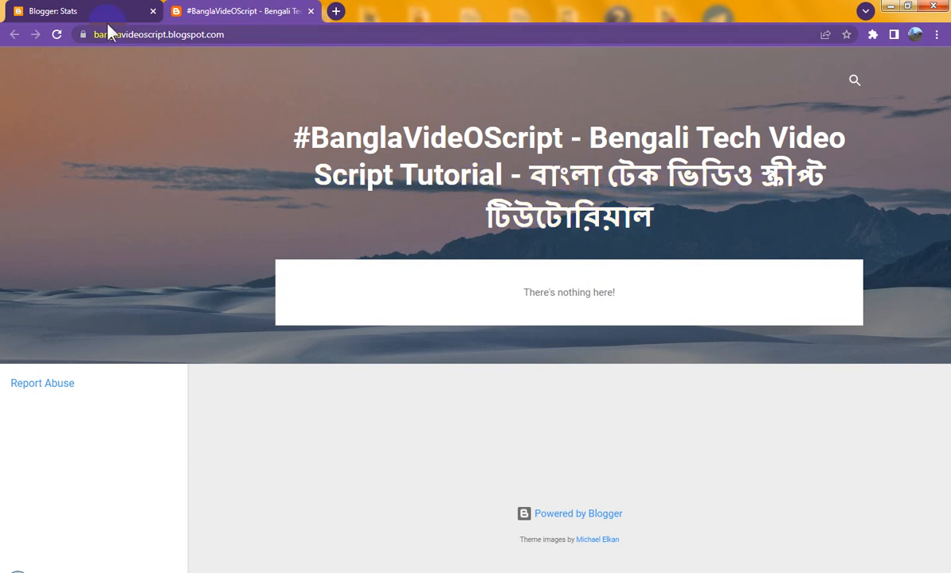
pyautogui.click(70, 12)
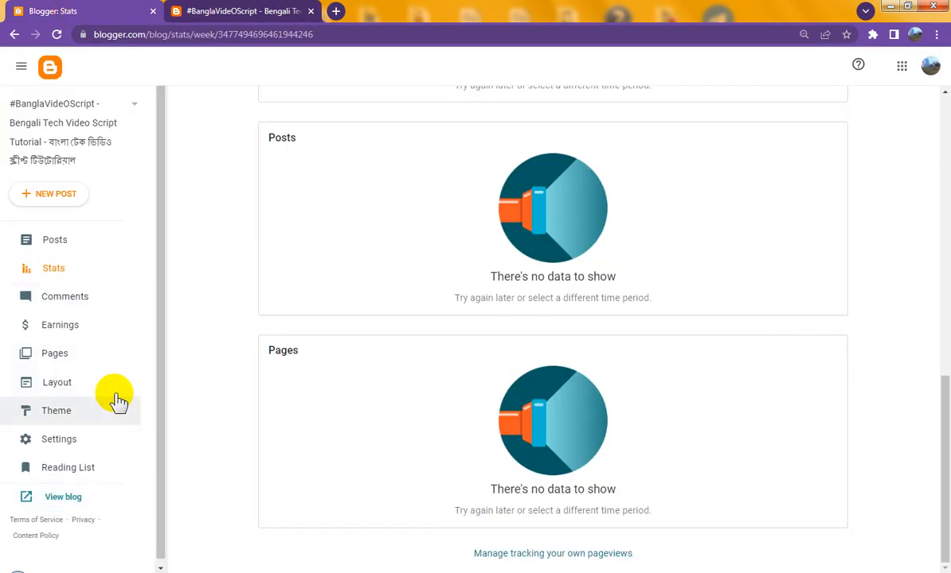
# Open the current theme's HTML for editing and replace all of its code with the text "delete all html script.".
pyautogui.click(80, 411)
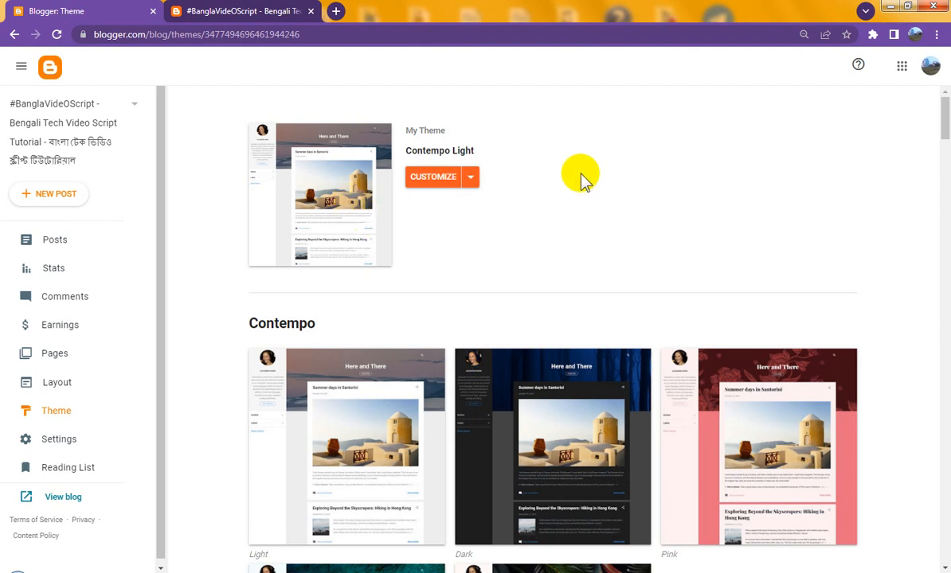
pyautogui.click(471, 178)
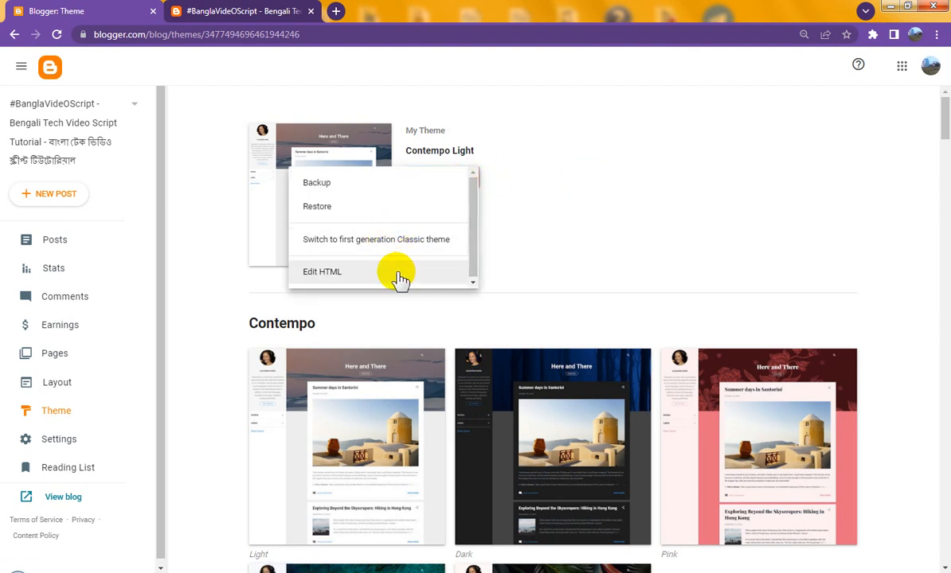
pyautogui.click(456, 271)
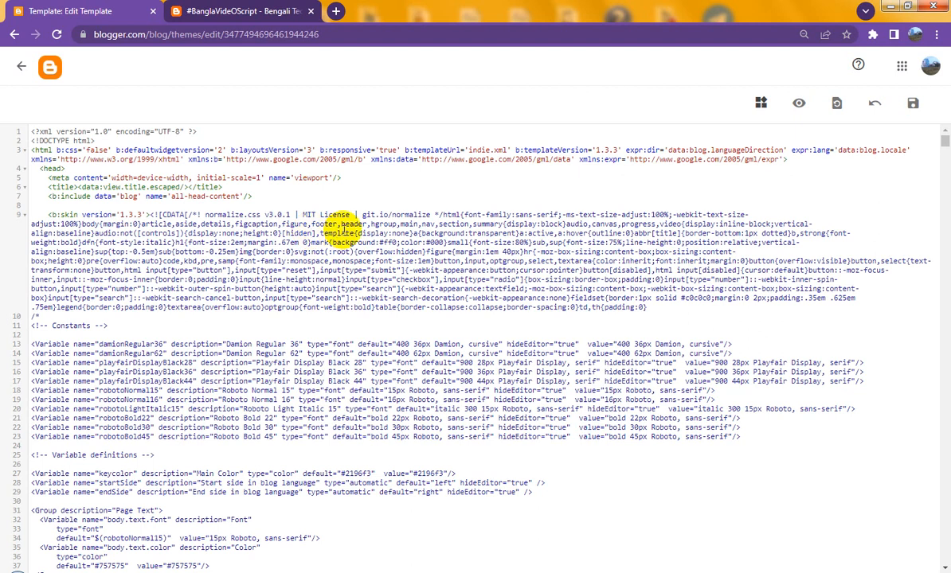
pyautogui.hotkey('ctrl', 'a')
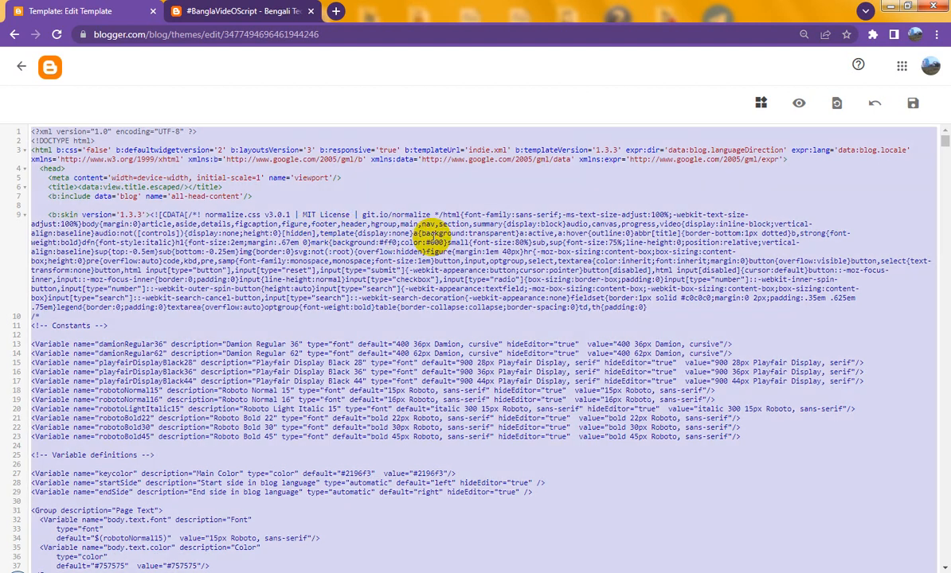
pyautogui.write('delet')
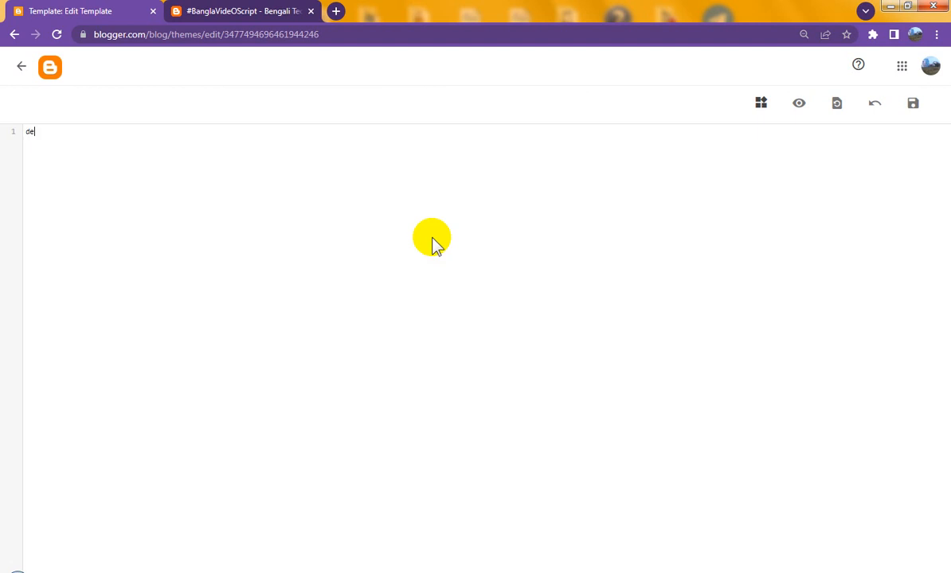
pyautogui.write('e all html script')
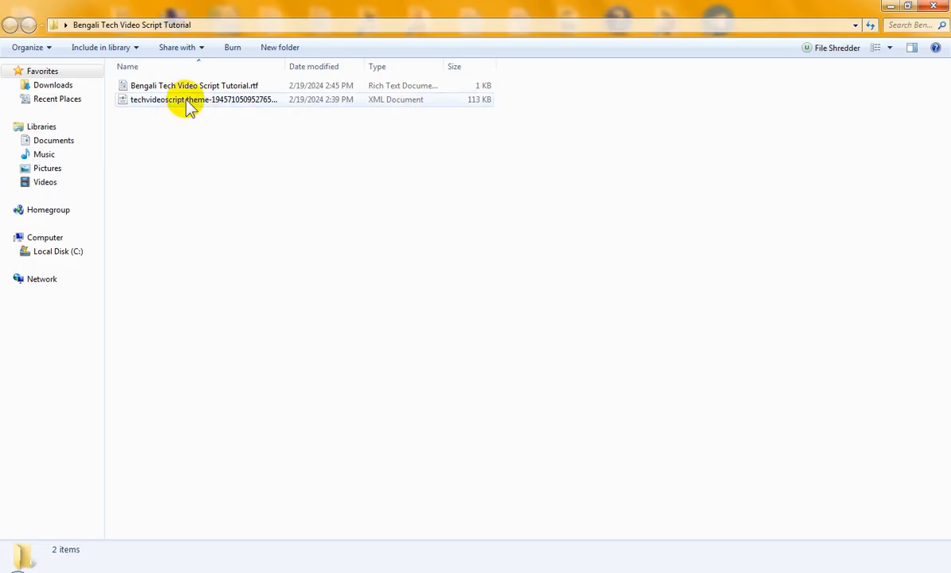
# Open the techvideoscript theme XML file from the Bengali Tech Video Script Tutorial folder for editing in Notepad and copy all its code.
pyautogui.rightClick(188, 106)
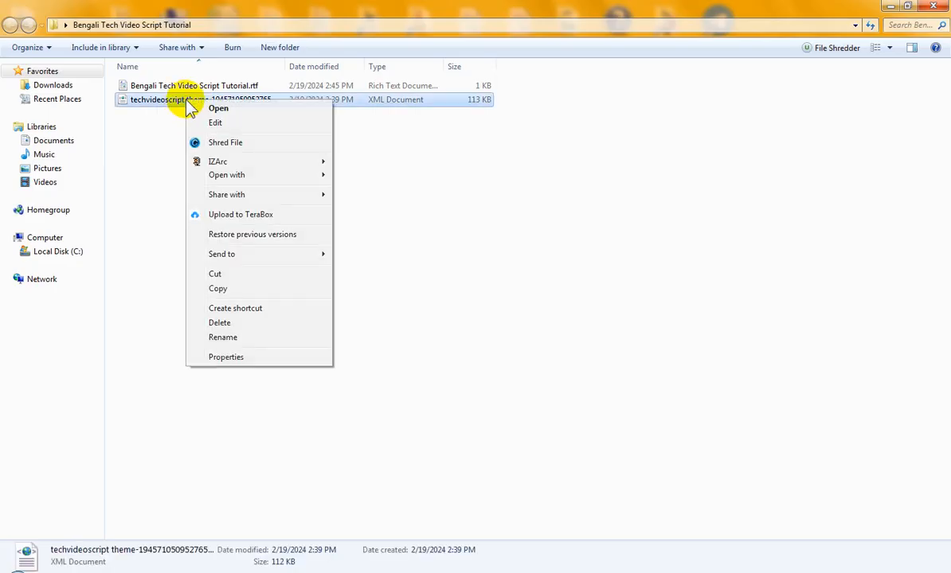
pyautogui.click(221, 122)
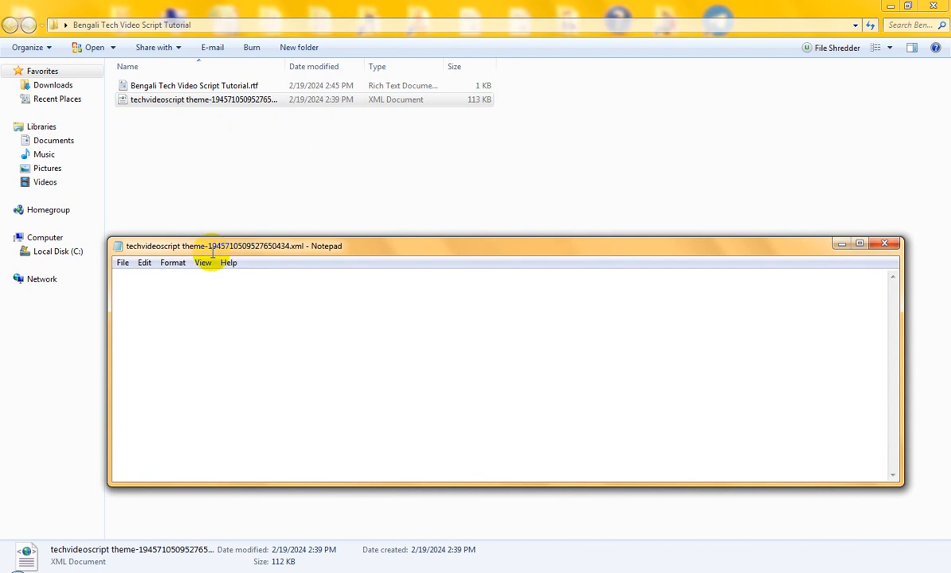
pyautogui.click(146, 265)
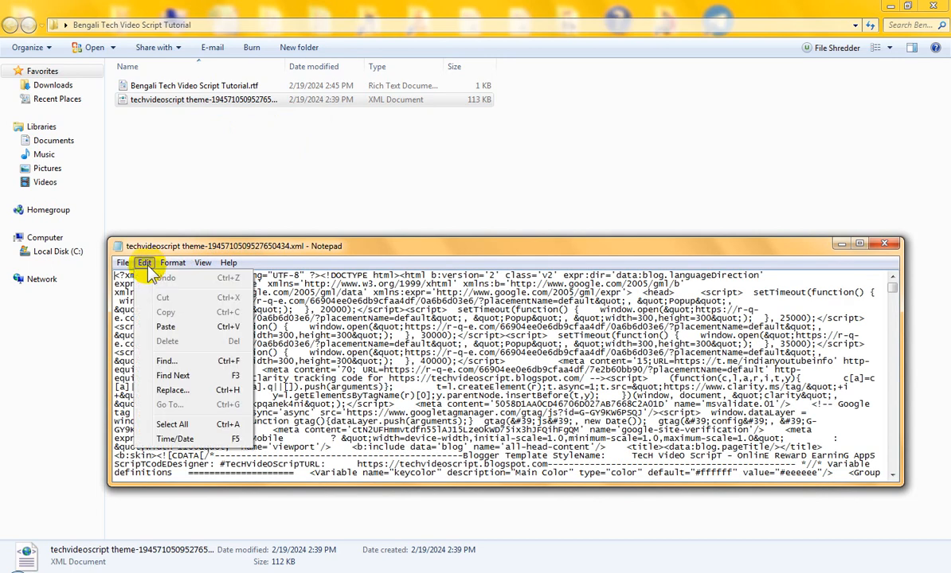
pyautogui.click(181, 425)
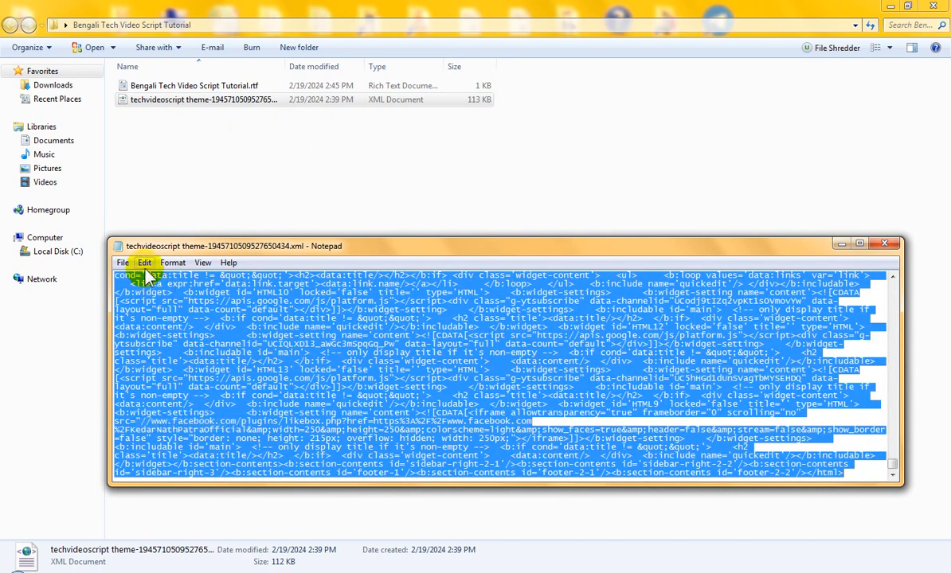
pyautogui.click(141, 262)
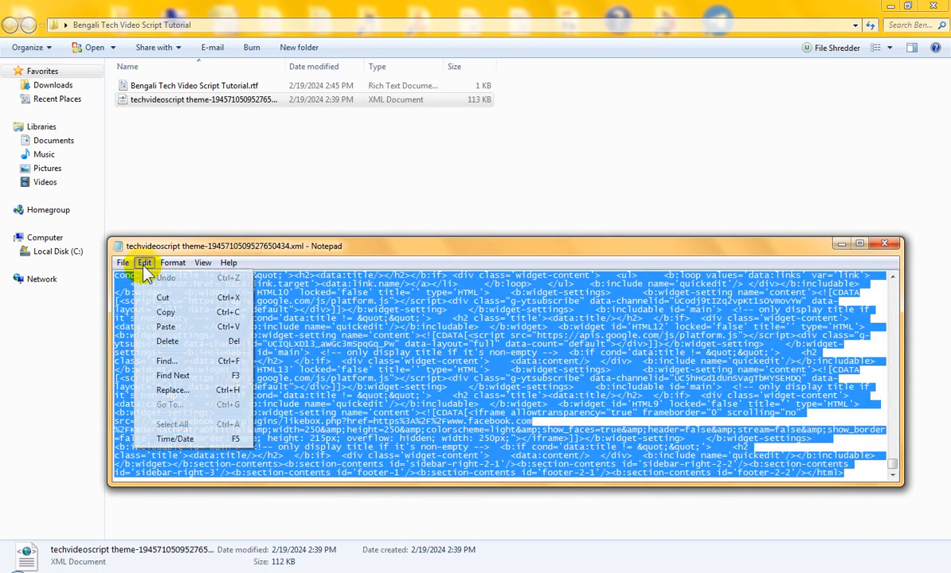
pyautogui.click(177, 312)
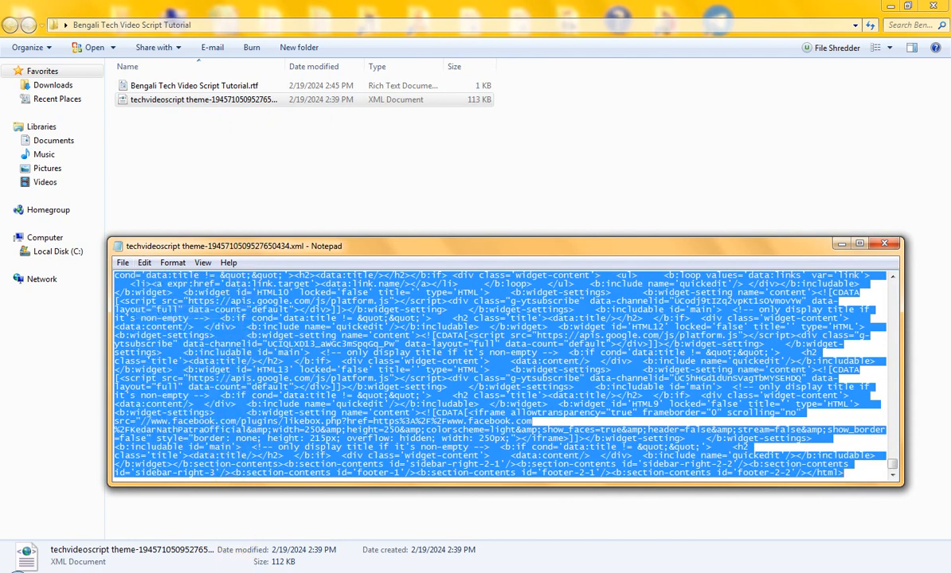
# Back in Blogger's theme editor, replace the placeholder text with the copied techvideoscript theme code.
pyautogui.hotkey('alt', 'Tab')
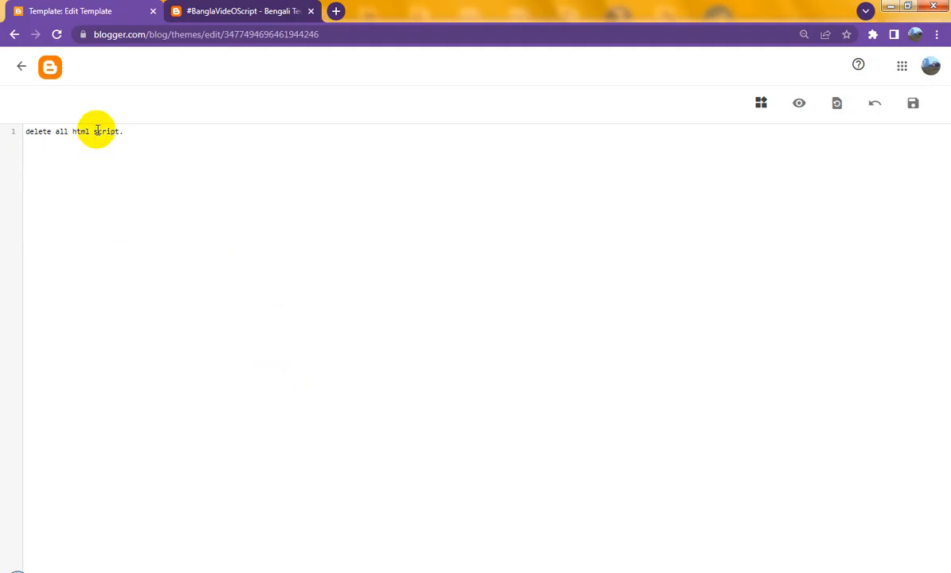
pyautogui.press('BackSpace')
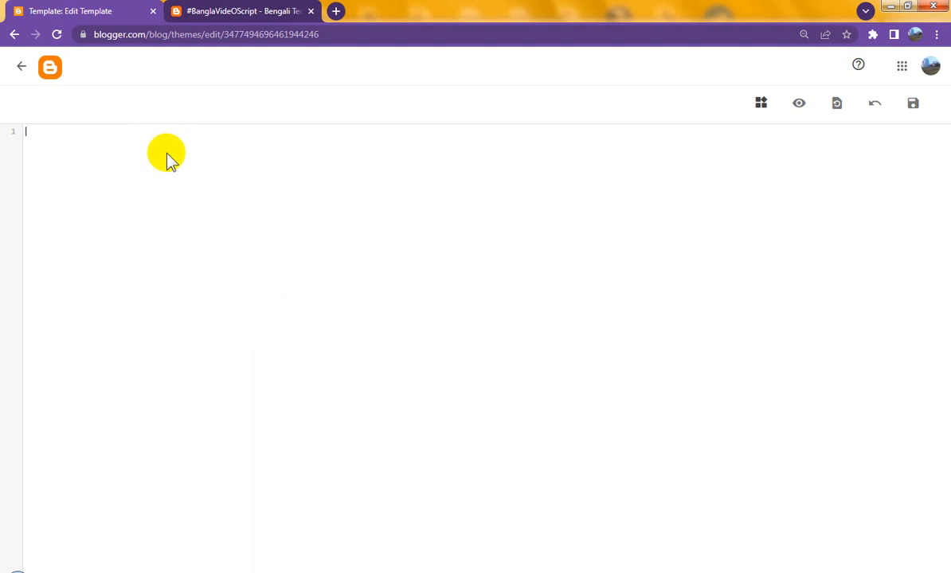
pyautogui.hotkey('ctrl', 'v')
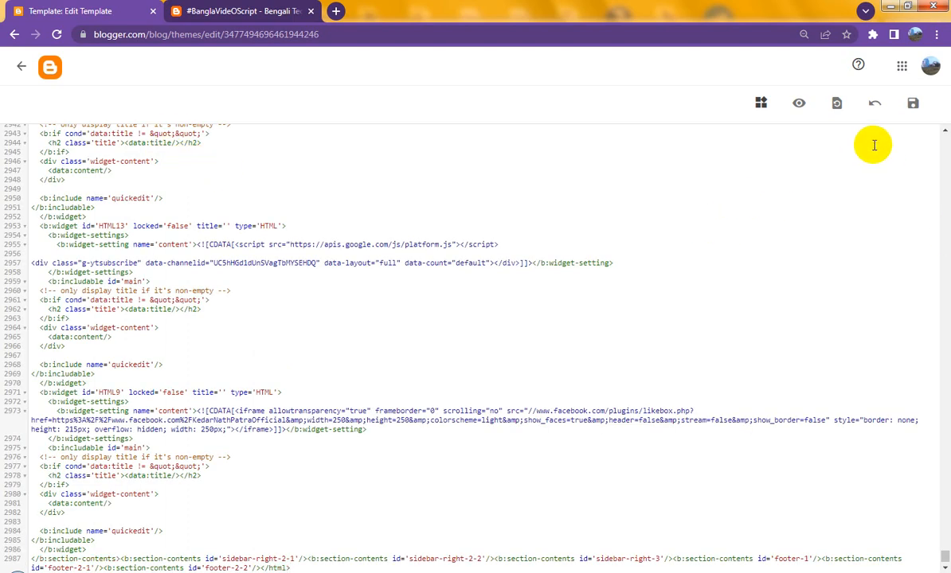
pyautogui.scroll(-1, 435, 423)
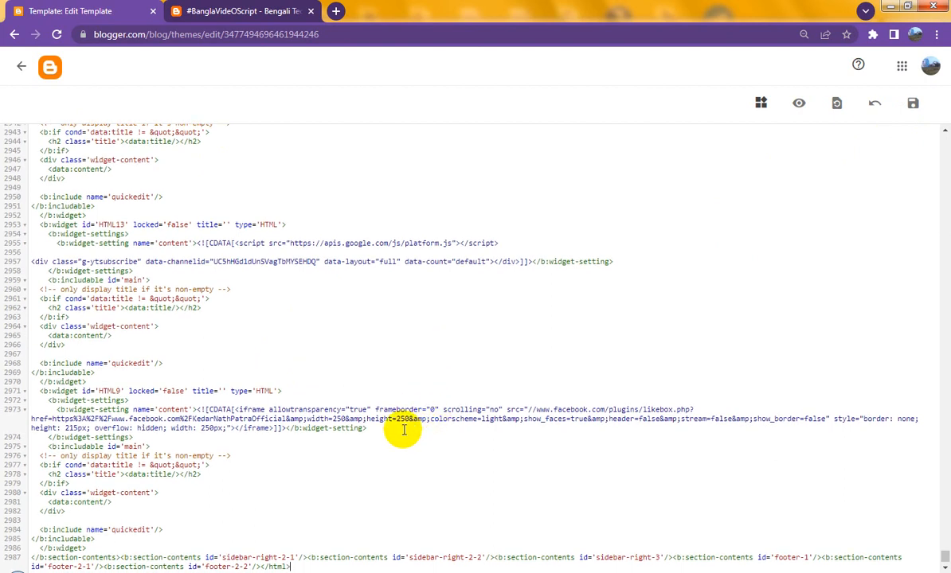
pyautogui.moveTo(946, 559); pyautogui.dragTo(930, 142)
pyautogui.scroll(-3, 611, 384)
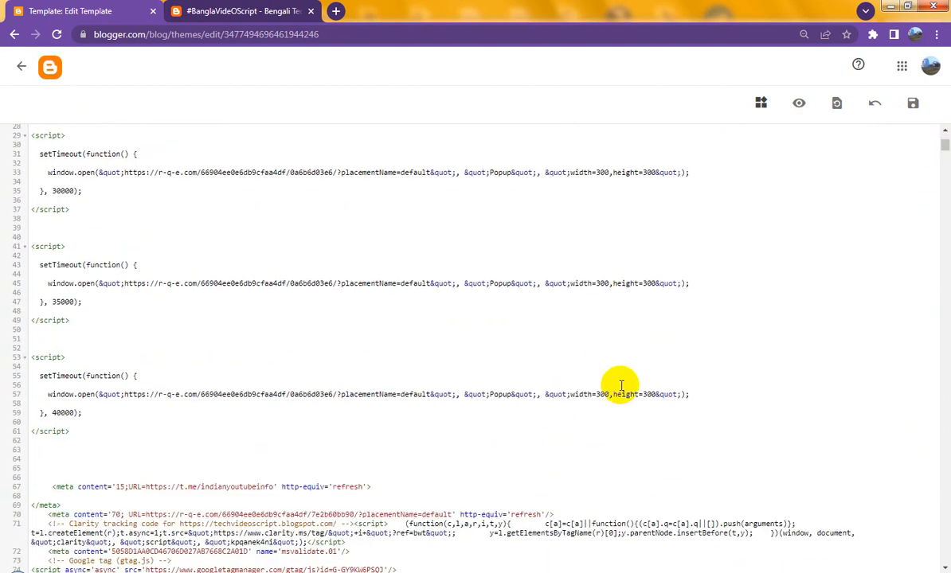
pyautogui.scroll(-2, 597, 400)
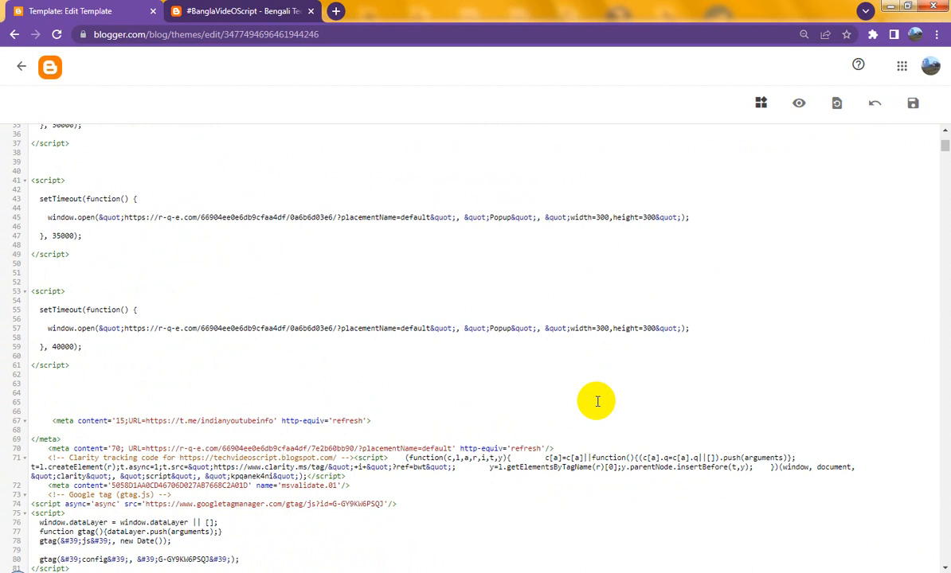
pyautogui.scroll(-8, 597, 401)
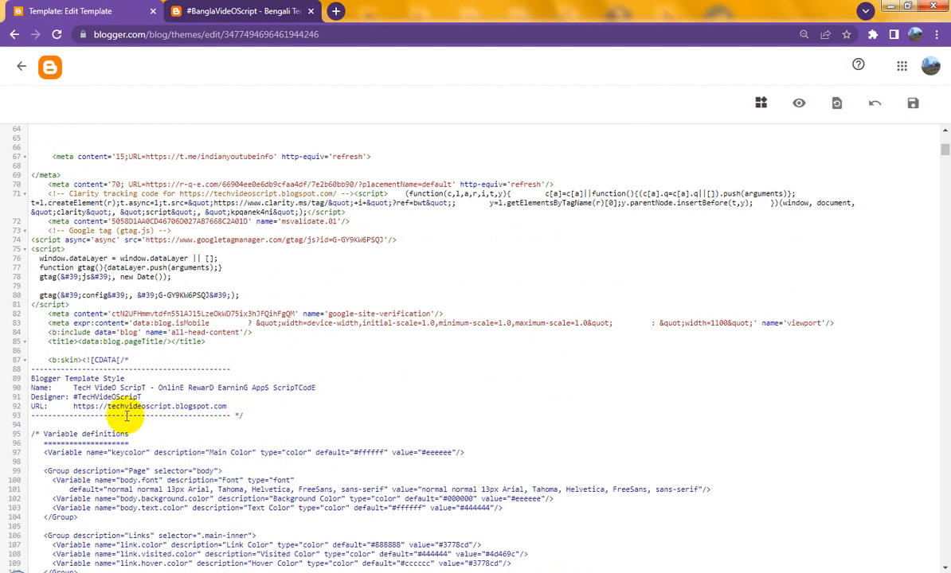
pyautogui.click(222, 10)
pyautogui.click(209, 36)
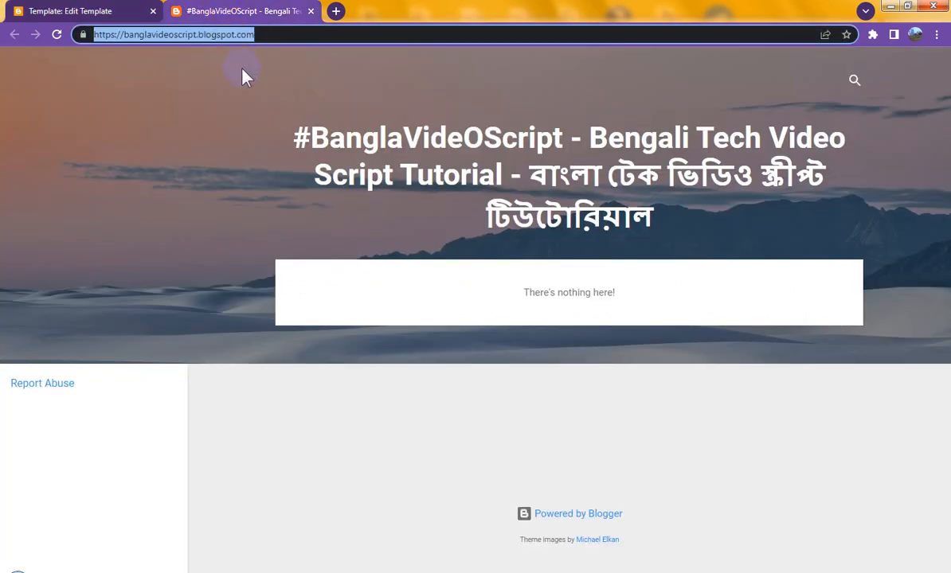
pyautogui.rightClick(210, 37)
pyautogui.click(261, 84)
pyautogui.click(97, 15)
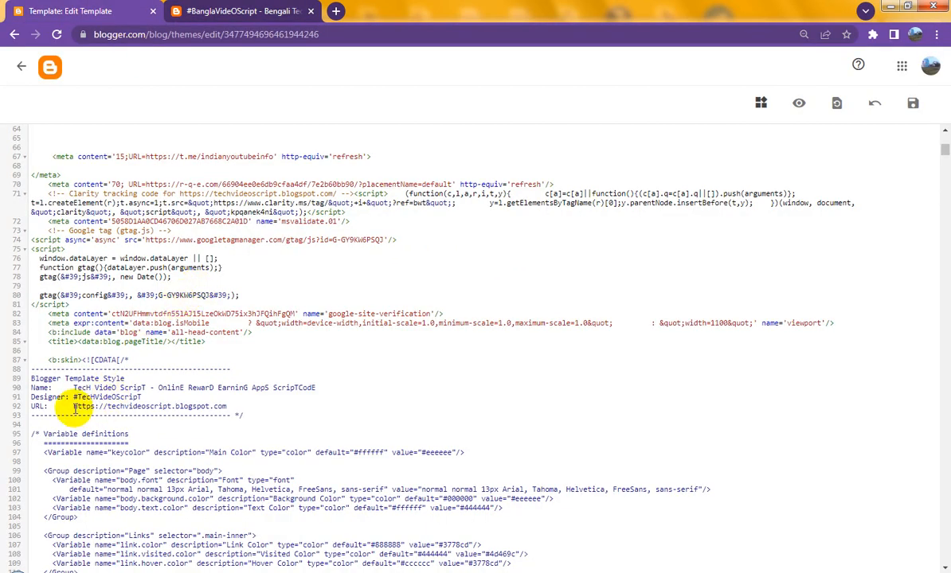
pyautogui.moveTo(74, 407); pyautogui.dragTo(225, 407)
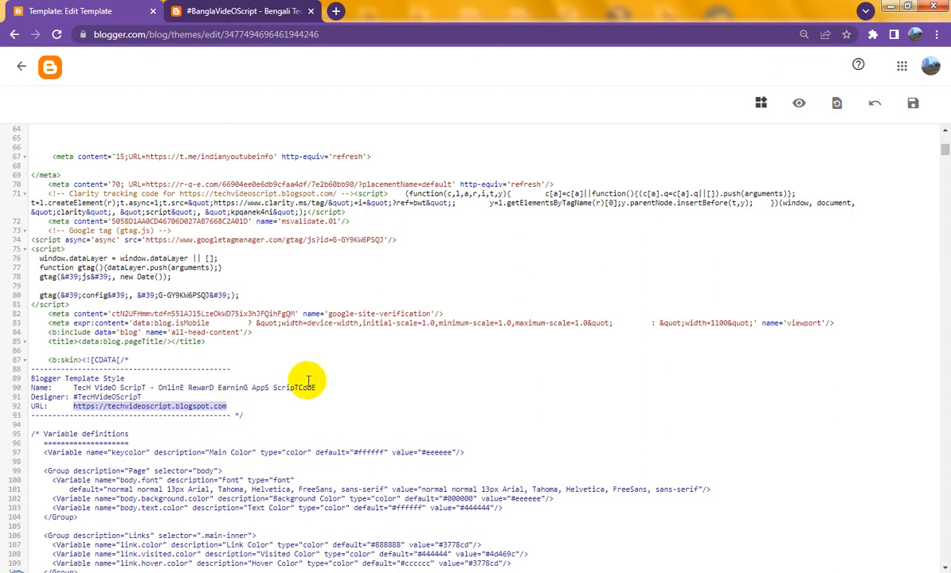
pyautogui.hotkey('ctrl', 'v')
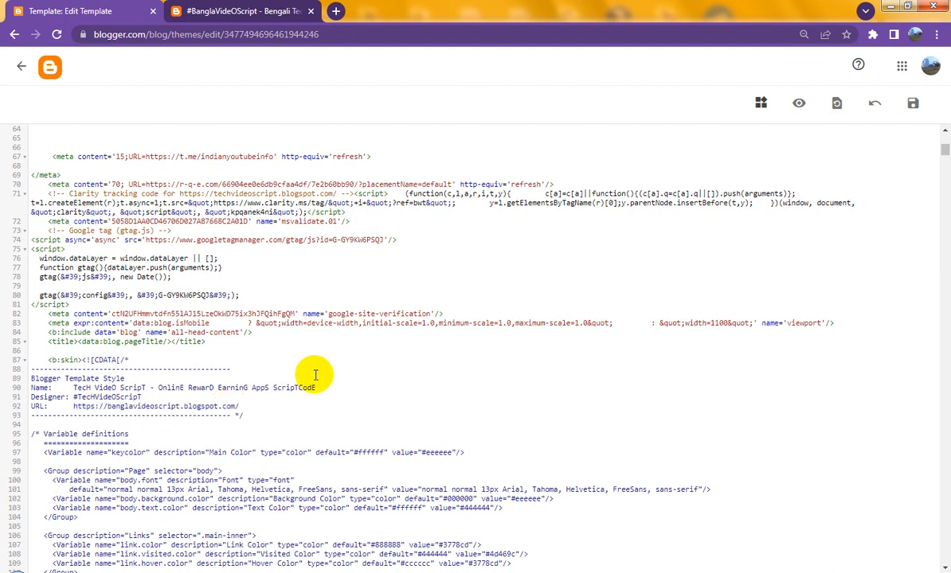
# Switch to the WordPad notes and add the copied blog address on a new line below the blog title.
pyautogui.click(204, 572)
pyautogui.click(583, 213)
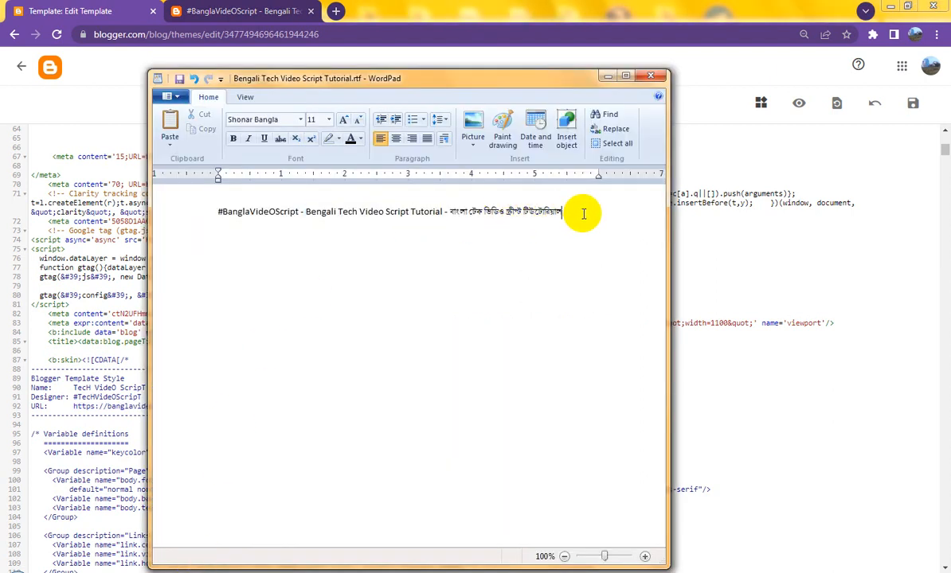
pyautogui.press('Return')
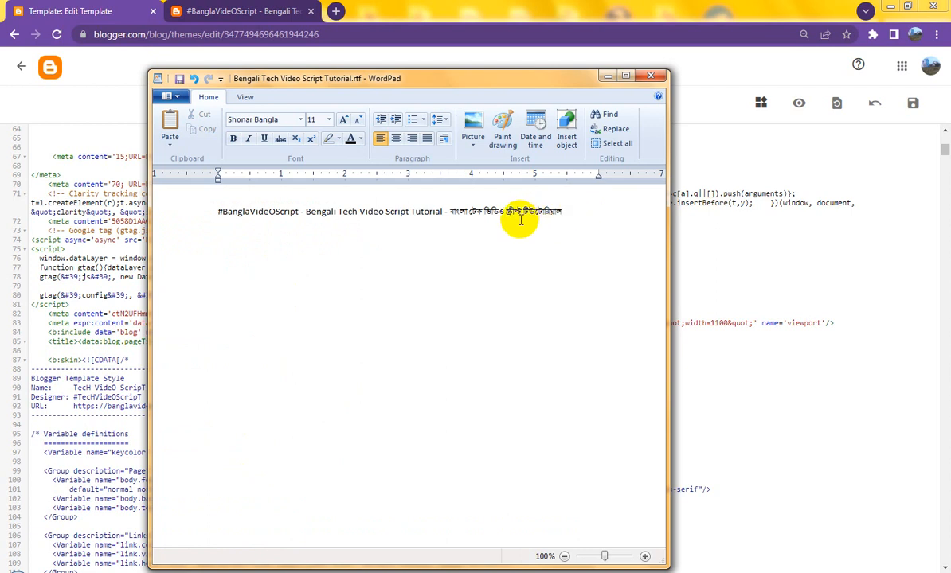
pyautogui.hotkey('ctrl', 'v')
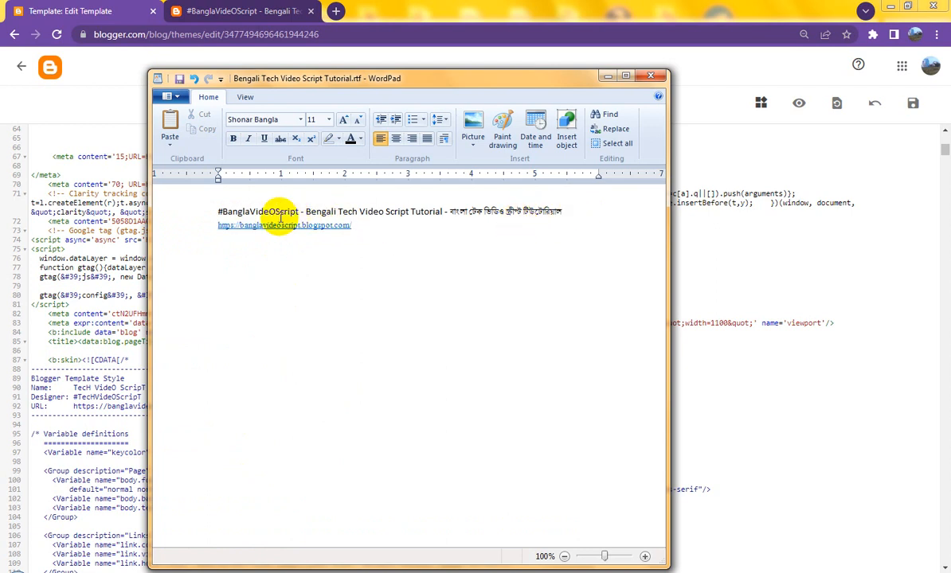
# Copy #BanglaVideOScript from the notes and set it as the Designer in the theme's template style comment.
pyautogui.moveTo(299, 212); pyautogui.dragTo(212, 212)
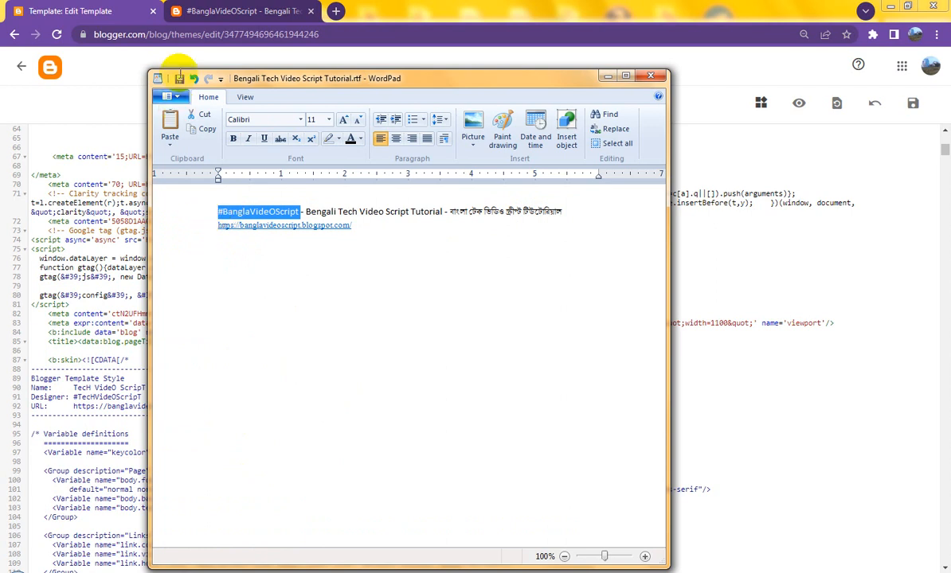
pyautogui.click(142, 10)
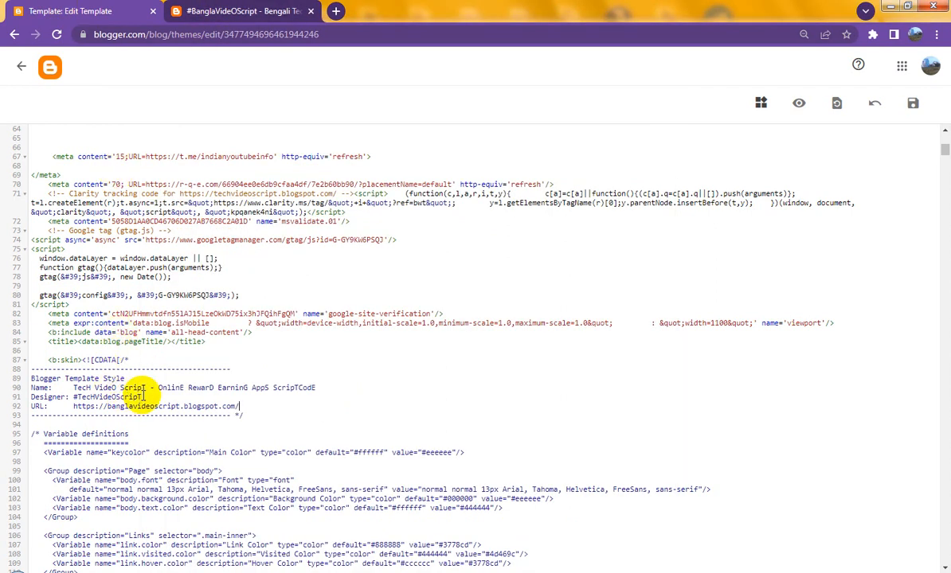
pyautogui.moveTo(142, 396); pyautogui.dragTo(75, 397)
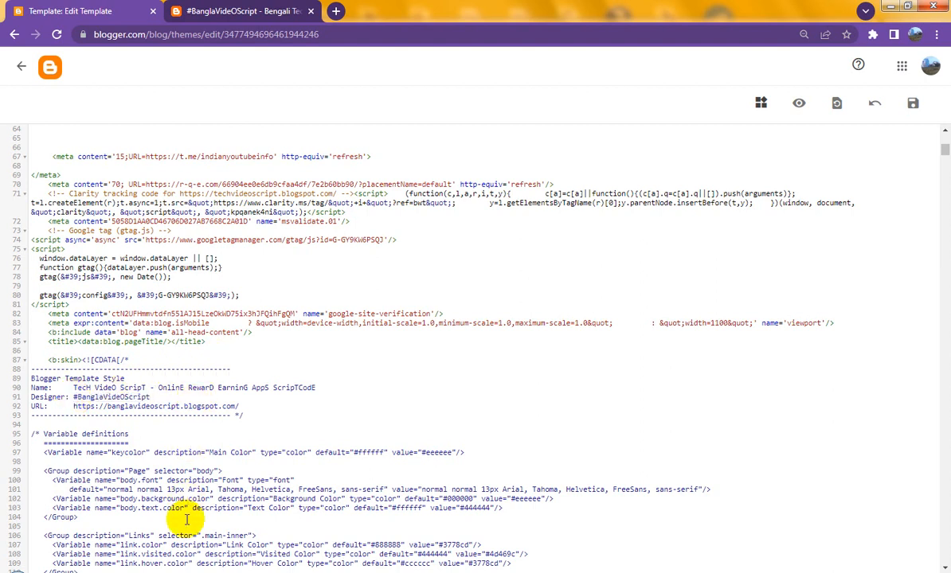
# Copy the full blog title from the WordPad notes, set it as the Name in the template style comment, and save the theme.
pyautogui.click(185, 572)
pyautogui.click(450, 251)
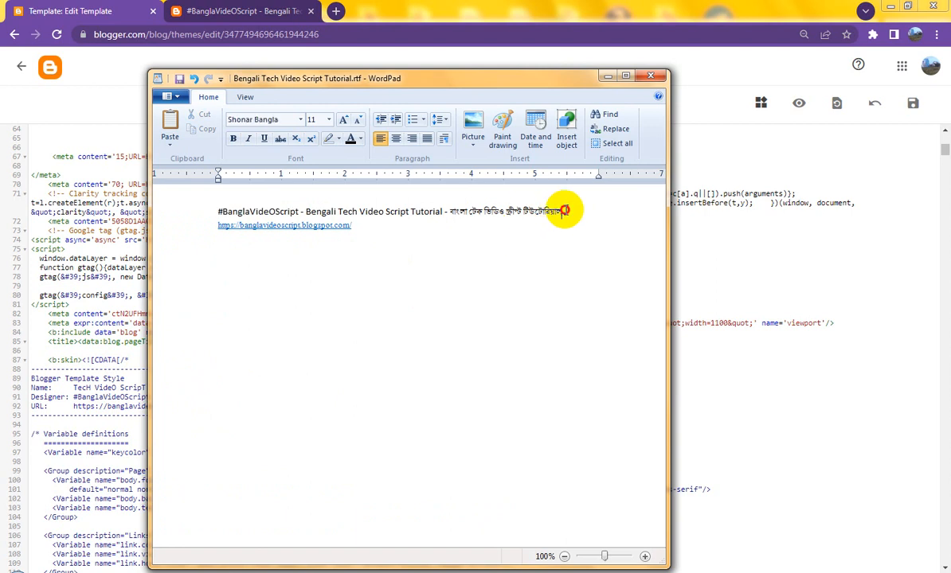
pyautogui.moveTo(560, 211); pyautogui.dragTo(208, 211)
pyautogui.rightClick(285, 223)
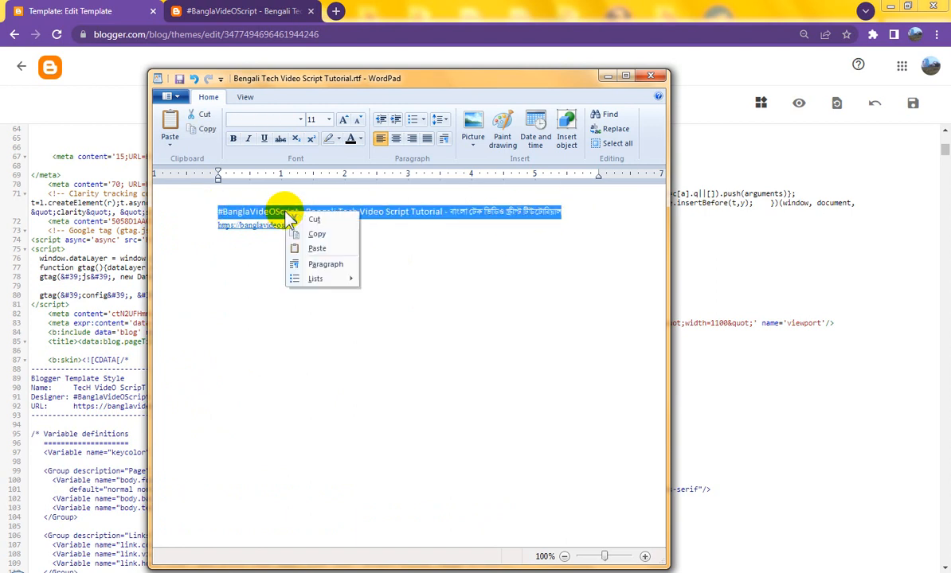
pyautogui.click(315, 233)
pyautogui.click(66, 24)
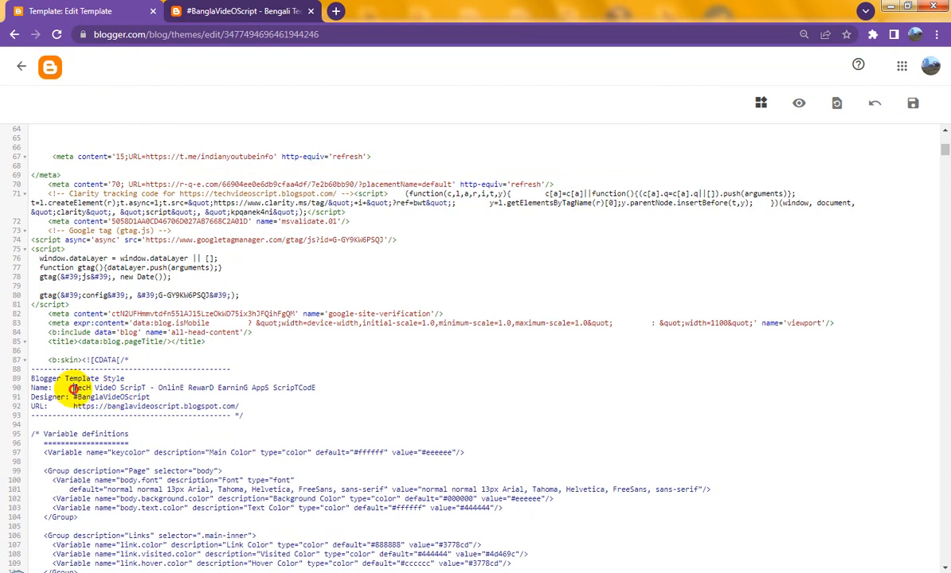
pyautogui.moveTo(73, 389); pyautogui.dragTo(309, 388)
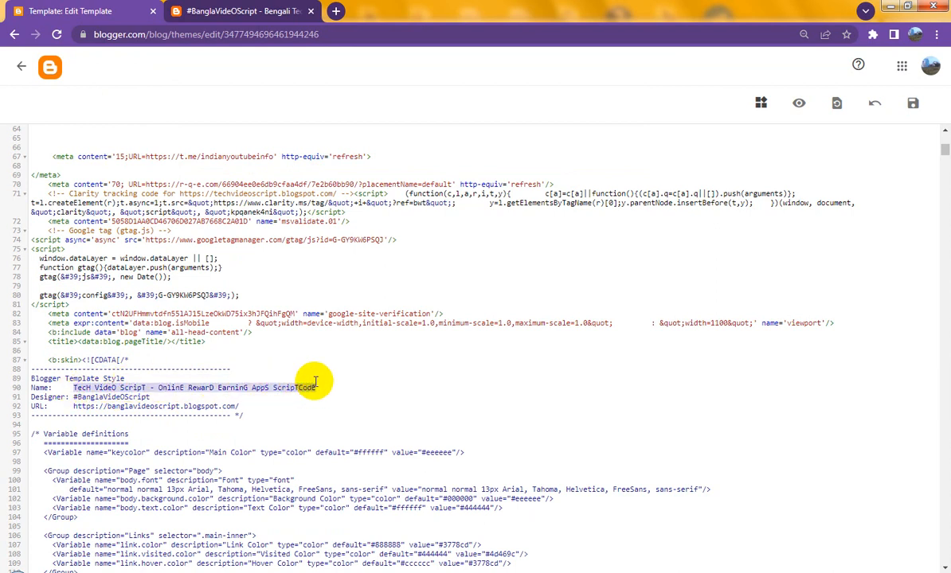
pyautogui.hotkey('ctrl', 'v')
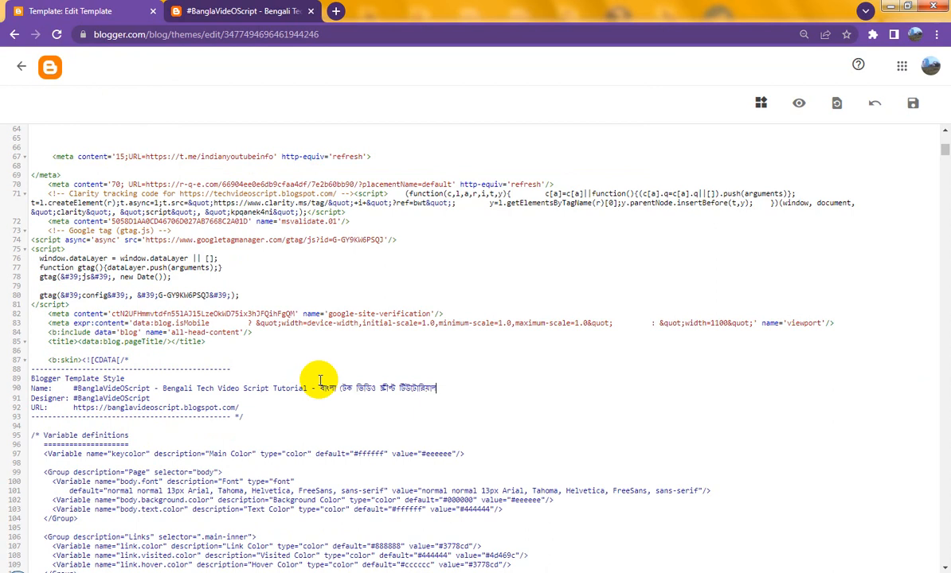
pyautogui.click(912, 107)
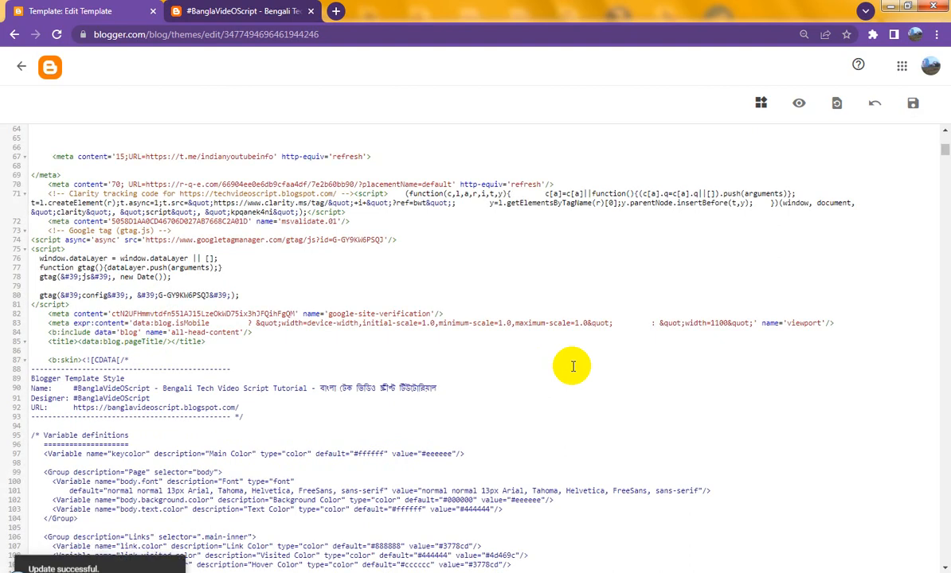
# Leave the theme code editor, open the blog's Layout page, and set the Navbar gadget to Off.
pyautogui.click(23, 71)
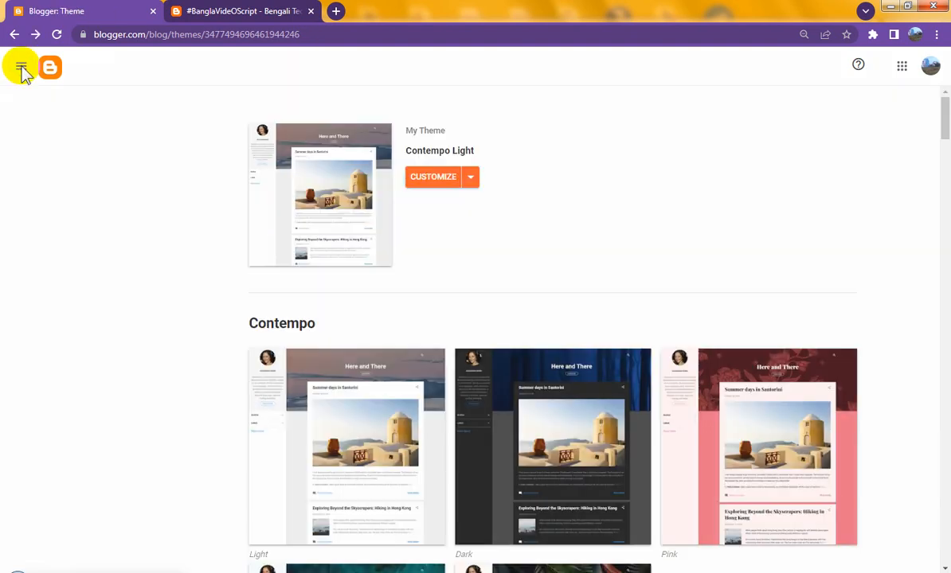
pyautogui.click(22, 67)
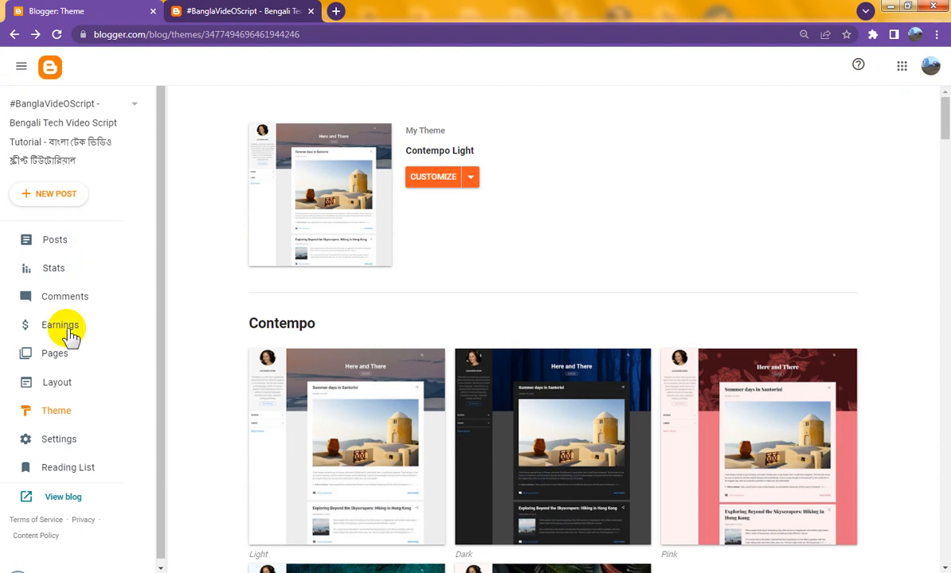
pyautogui.click(69, 391)
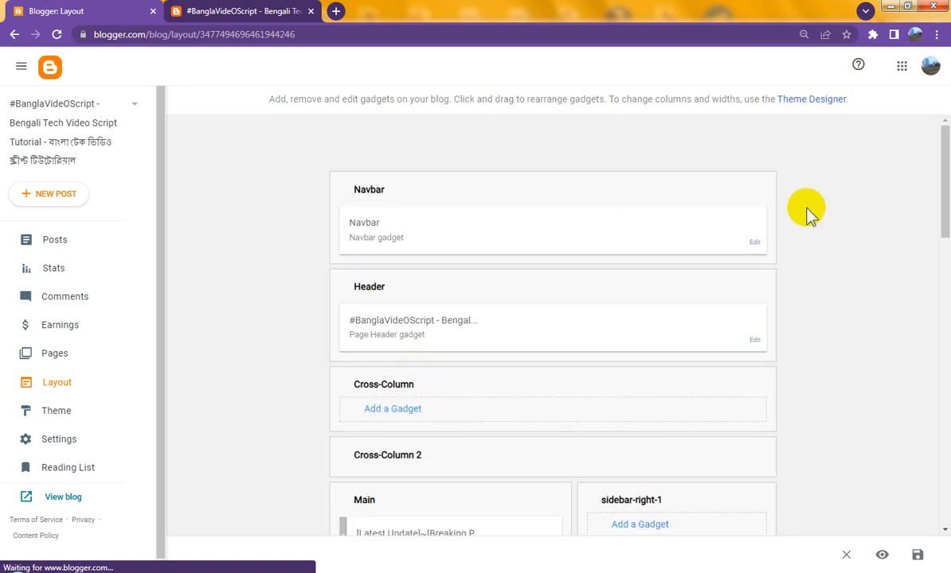
pyautogui.click(755, 244)
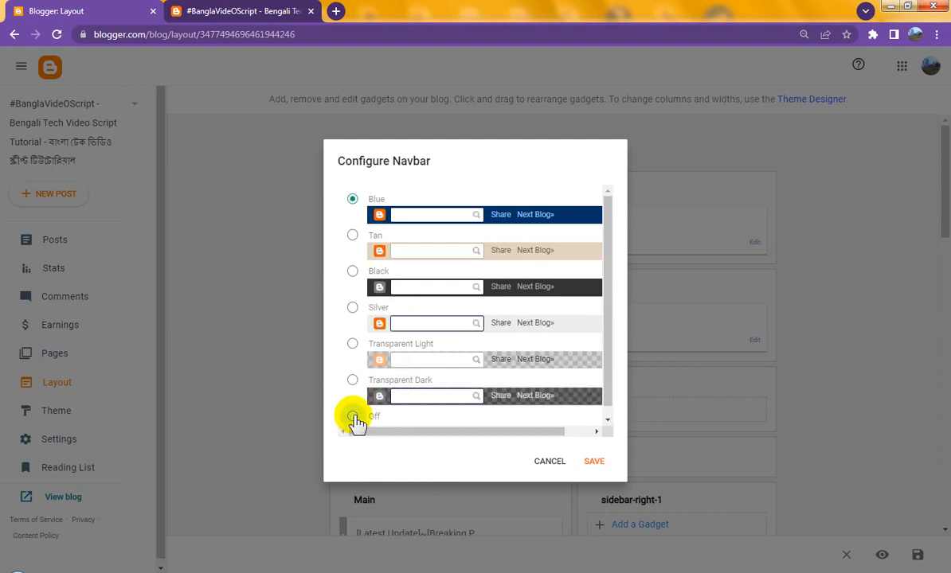
pyautogui.click(353, 417)
pyautogui.click(596, 462)
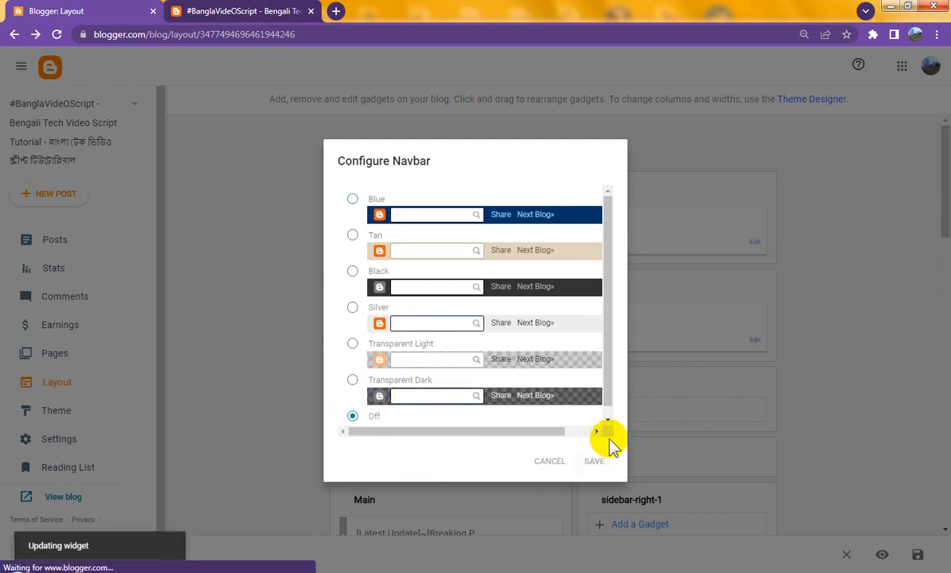
# Review the Blog Posts gadget's settings, save the gadget without edits, and save the layout.
pyautogui.scroll(-6, 609, 444)
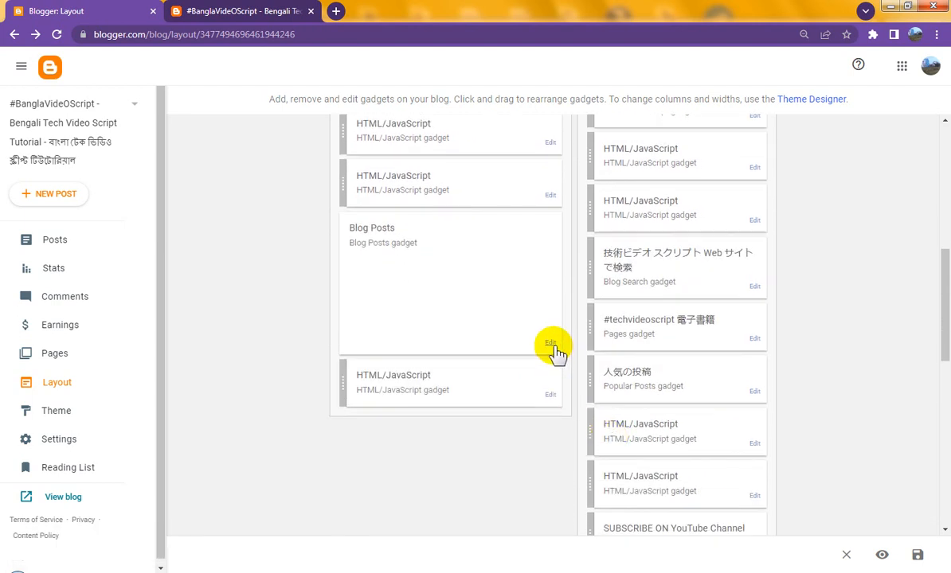
pyautogui.click(553, 345)
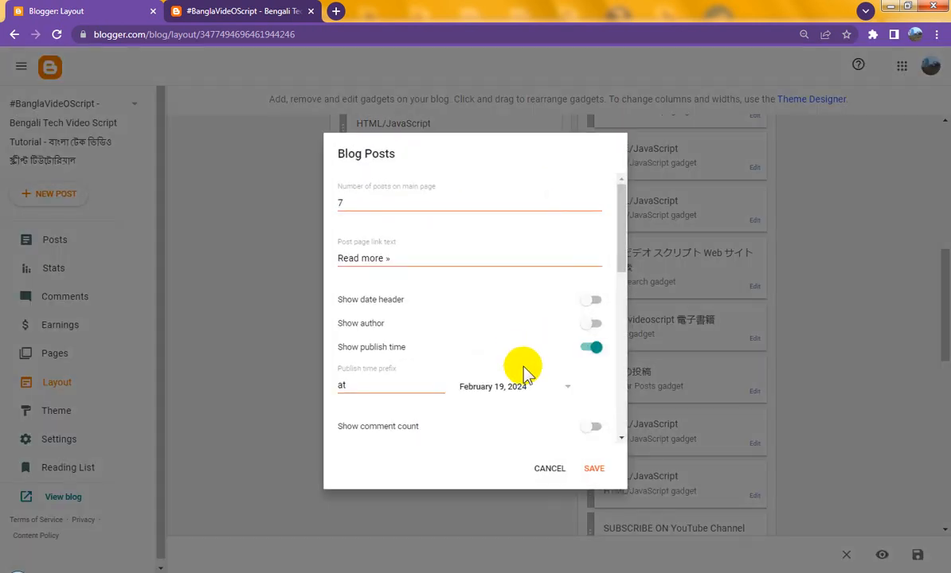
pyautogui.scroll(-3, 524, 374)
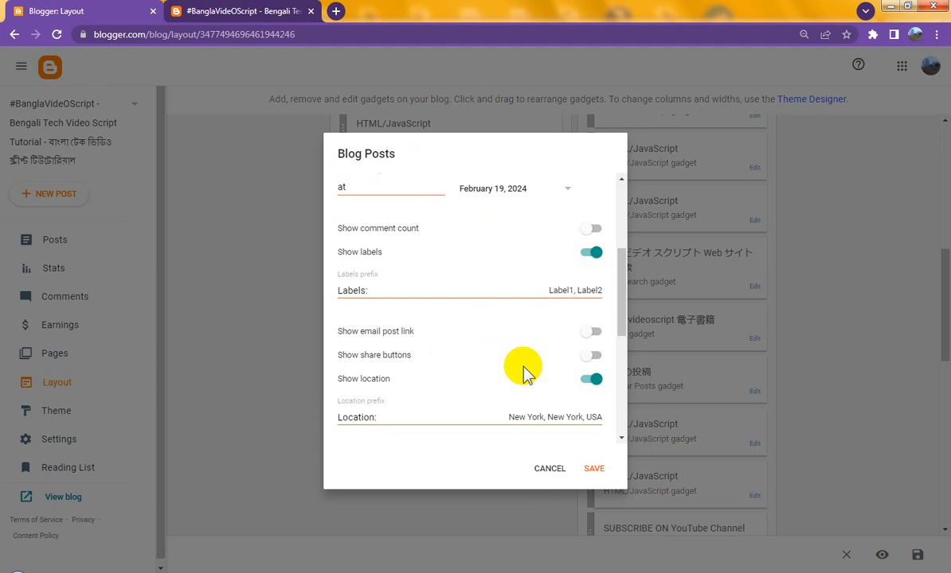
pyautogui.scroll(2, 524, 374)
pyautogui.scroll(-3, 524, 374)
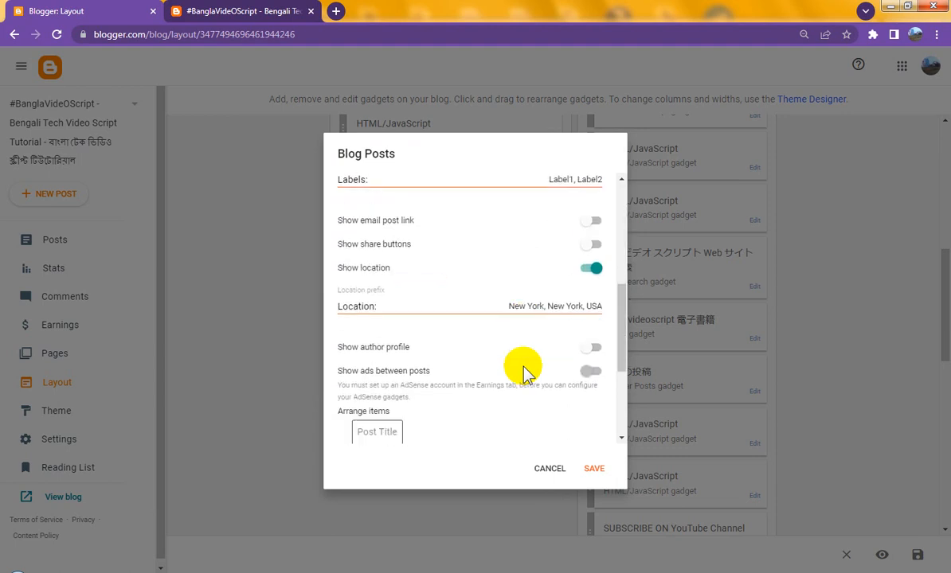
pyautogui.scroll(-3, 524, 374)
pyautogui.click(597, 472)
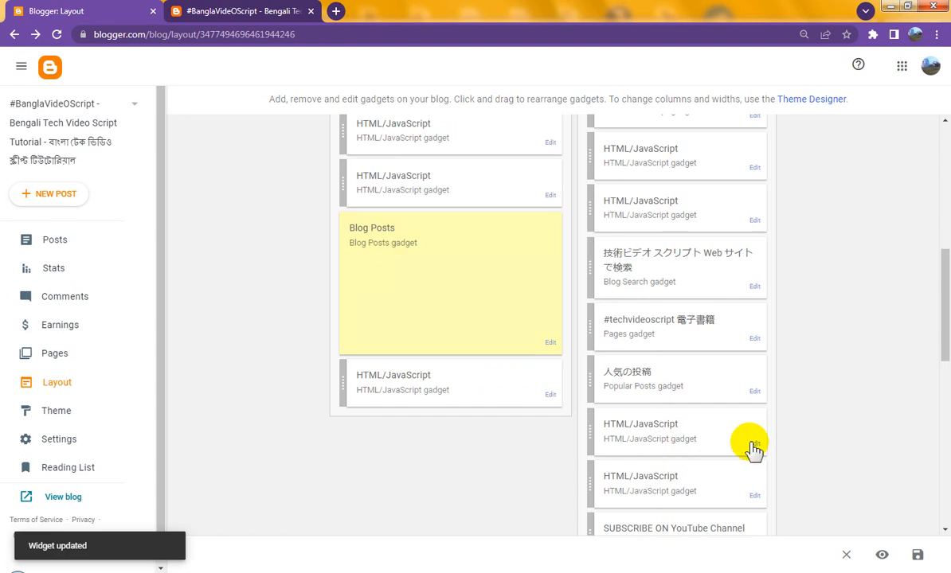
pyautogui.click(918, 555)
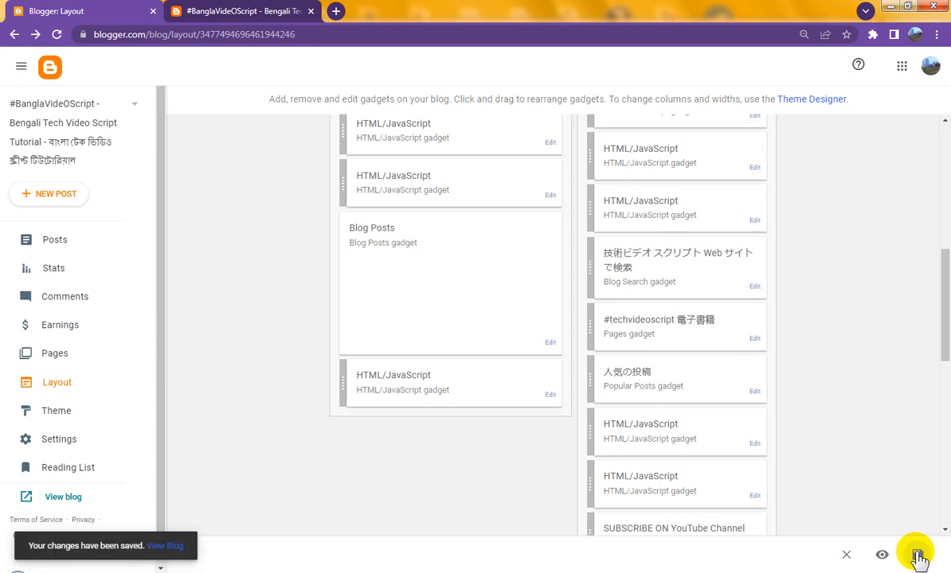
# Open the sidebar Blog Search gadget's settings and copy only the Bengali part of the blog title from the WordPad notes.
pyautogui.scroll(2, 437, 430)
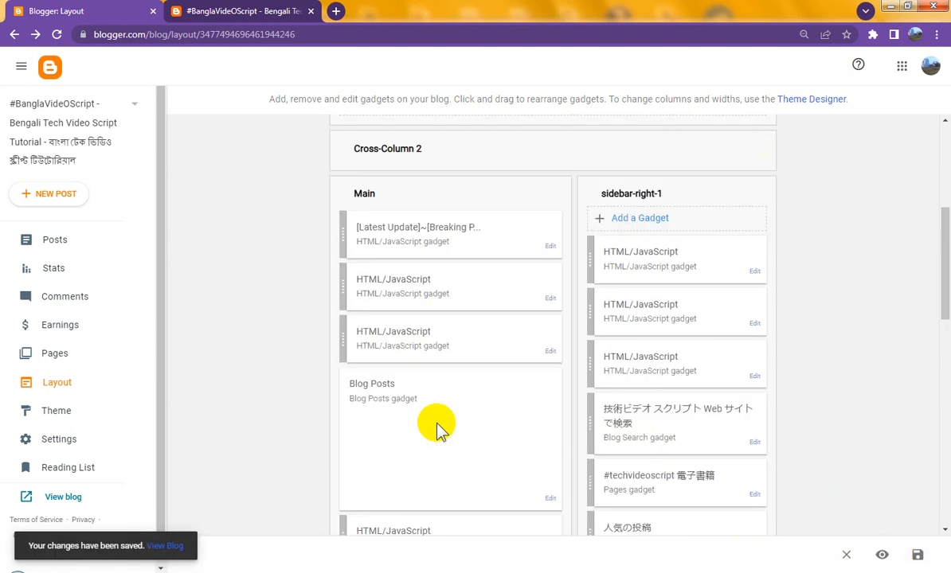
pyautogui.scroll(4, 436, 431)
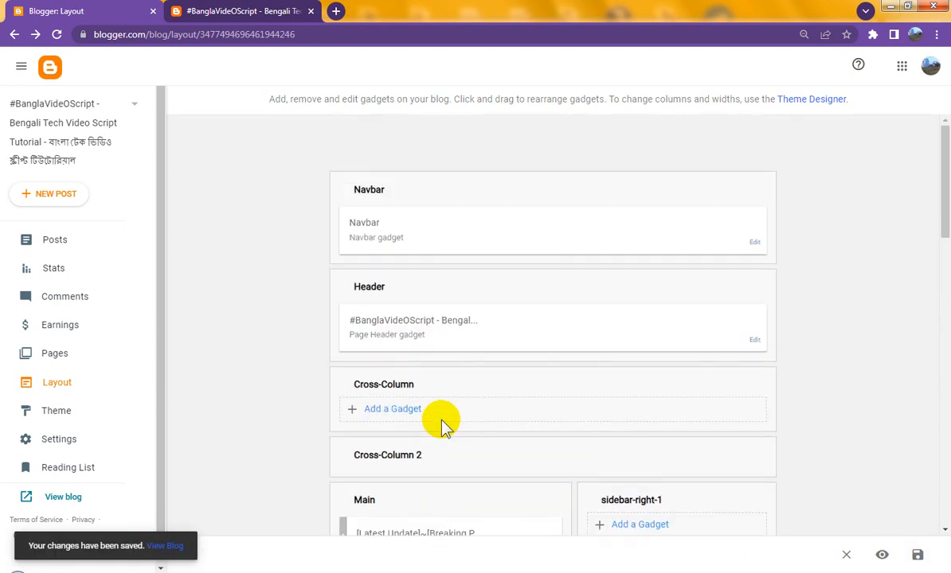
pyautogui.scroll(-2, 443, 421)
pyautogui.scroll(-2, 439, 418)
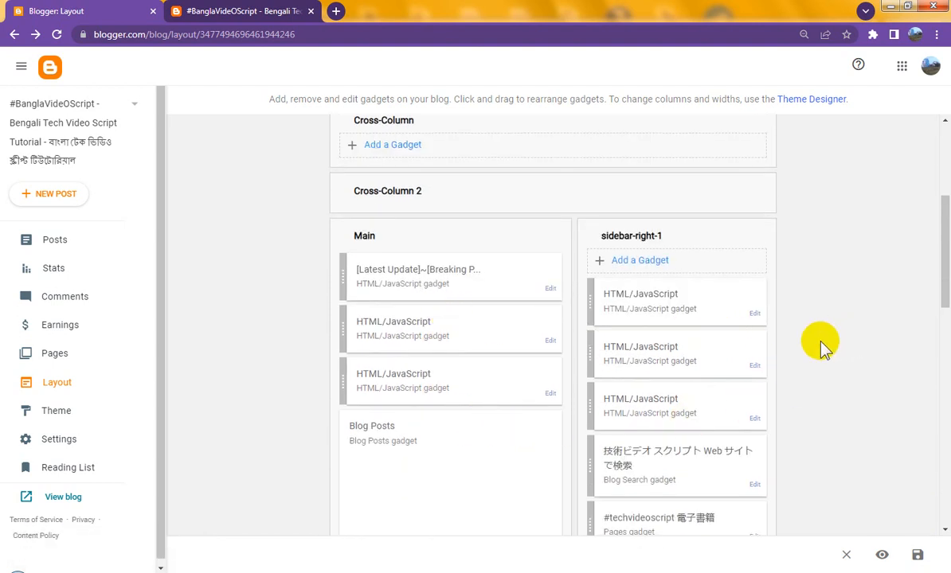
pyautogui.scroll(-1, 829, 398)
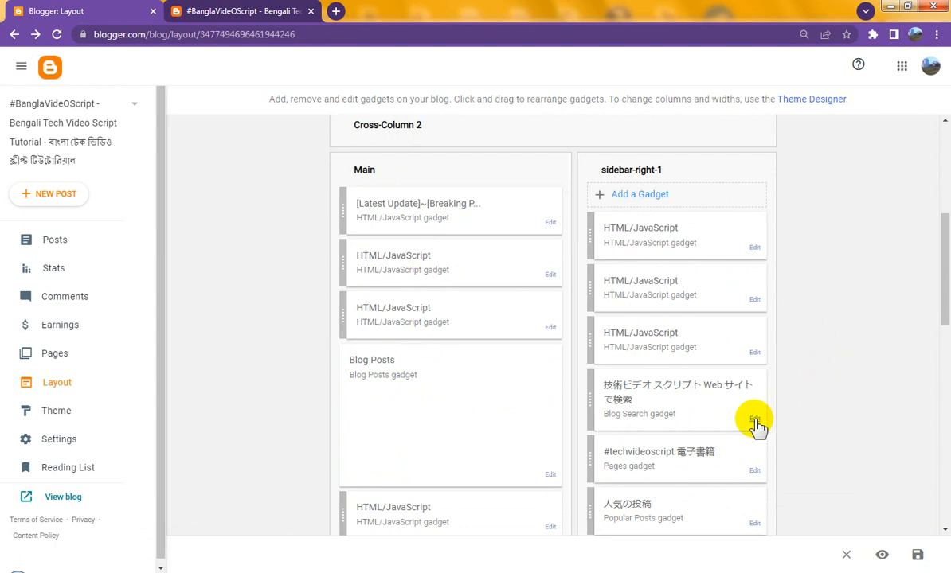
pyautogui.click(755, 419)
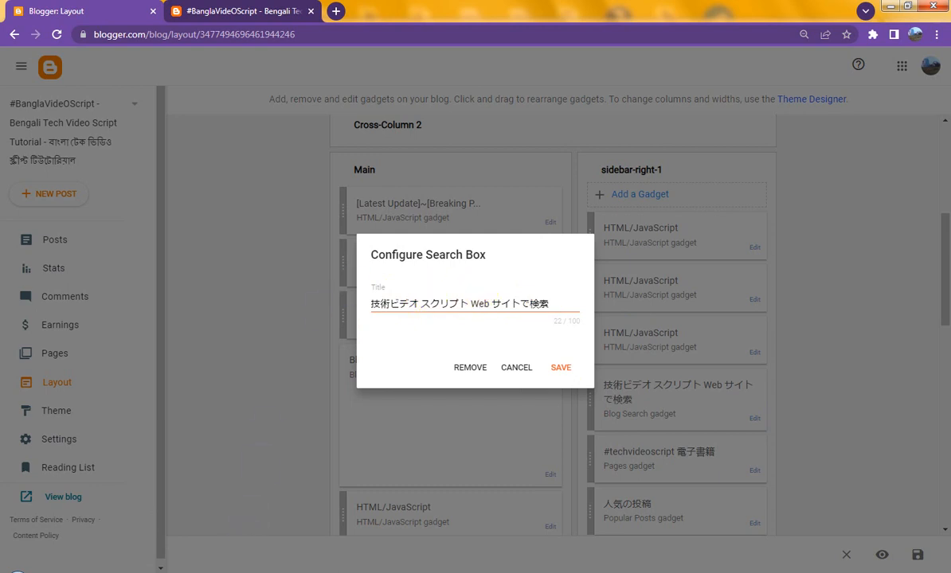
pyautogui.hotkey('alt', 'Tab')
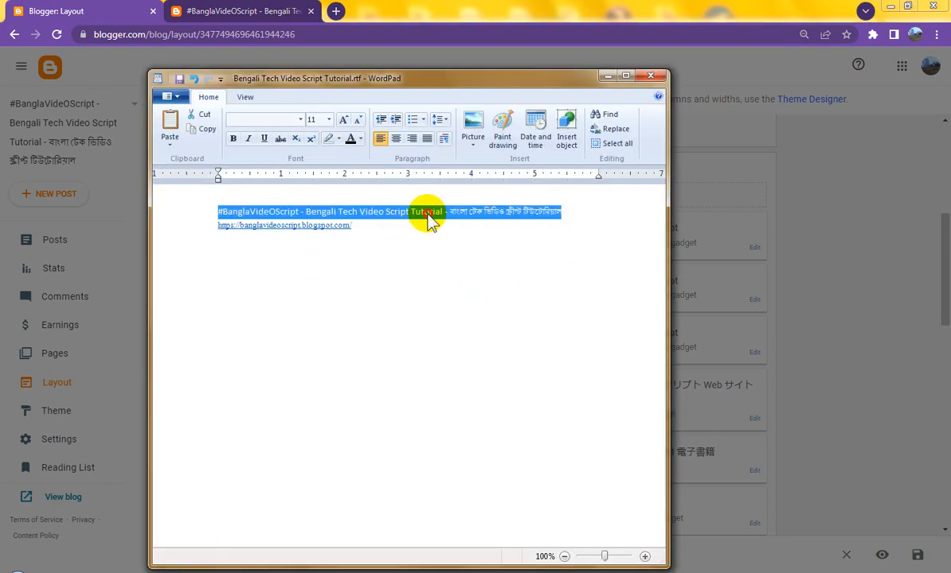
pyautogui.click(430, 214)
pyautogui.moveTo(563, 212); pyautogui.dragTo(202, 211)
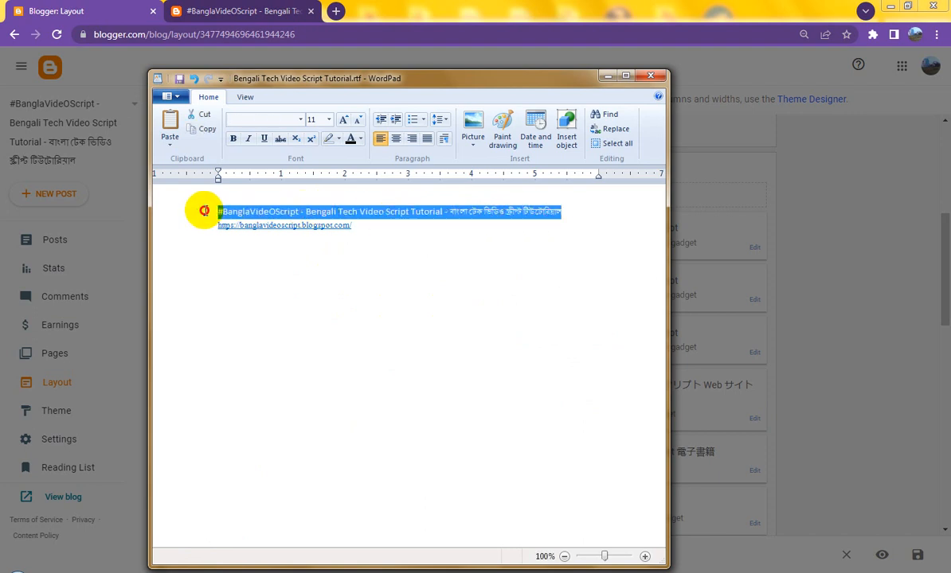
pyautogui.click(340, 211)
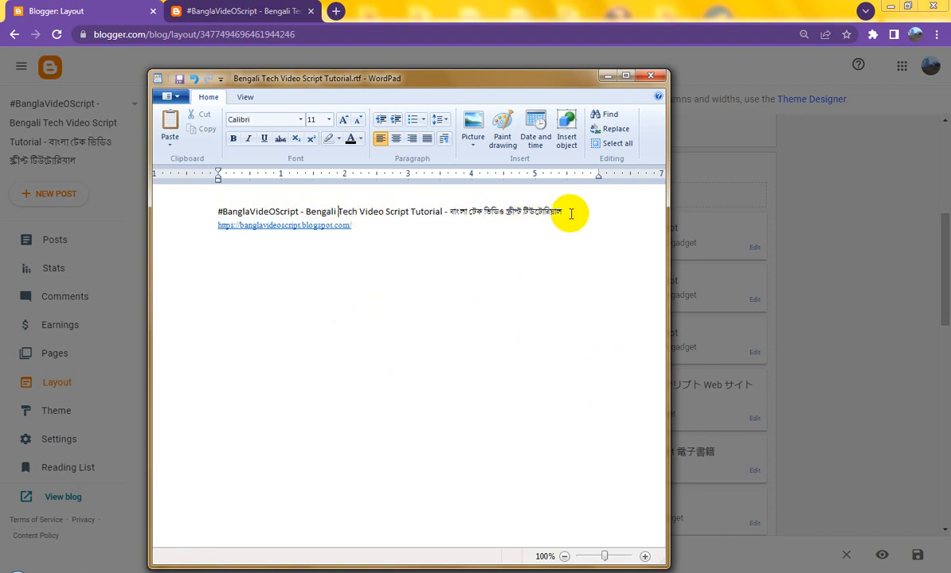
pyautogui.moveTo(567, 212); pyautogui.dragTo(460, 212)
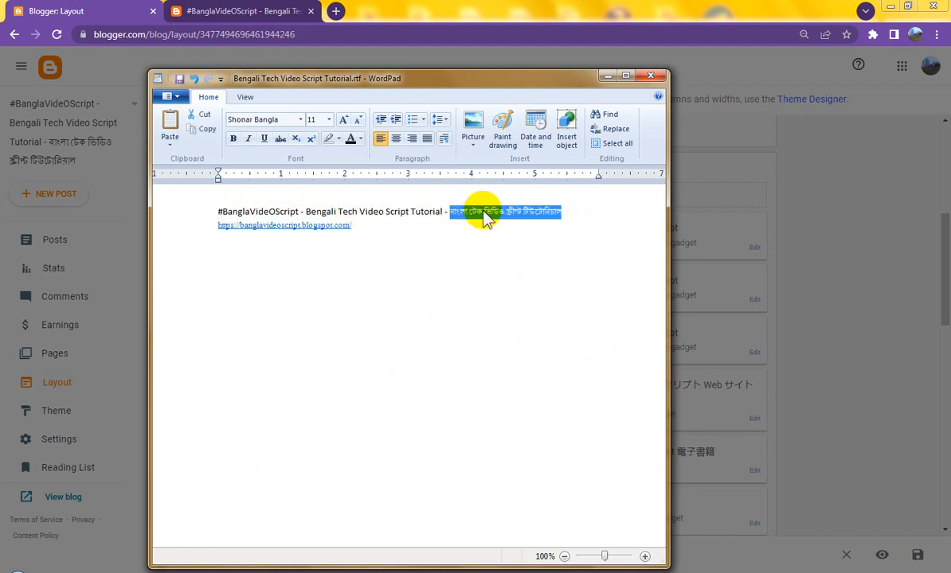
pyautogui.rightClick(486, 216)
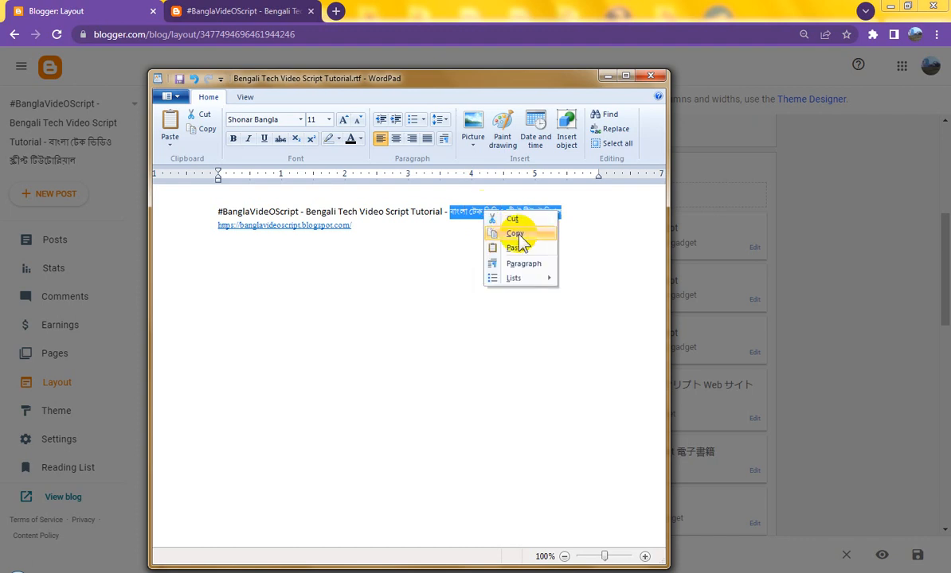
pyautogui.click(515, 233)
# Return to Blogger, set the Blog Search gadget's title to বাংলা টেক ভিডিও স্ক্রীপ্ট টিউটোরিয়াল, and save it.
pyautogui.click(64, 9)
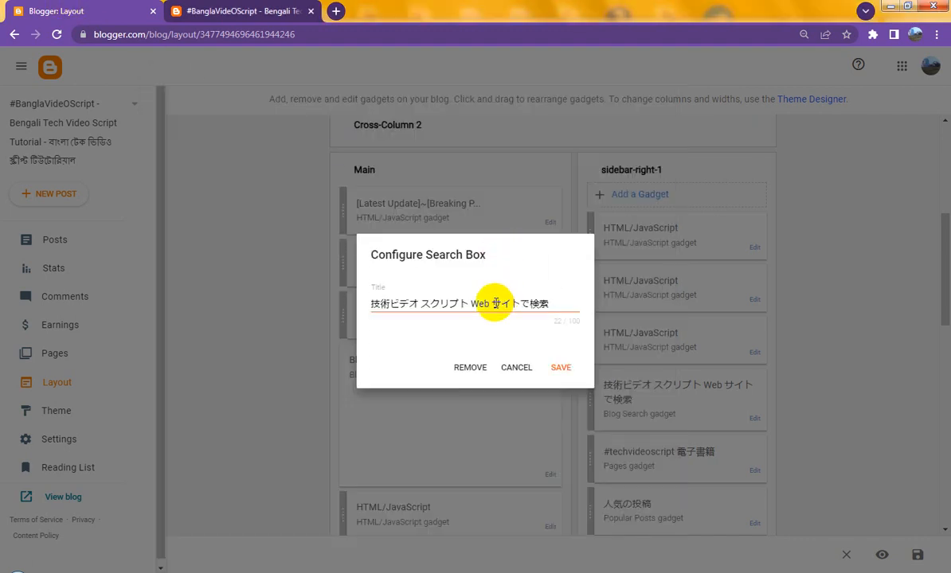
pyautogui.hotkey('ctrl', 'a')
pyautogui.hotkey('ctrl', 'v')
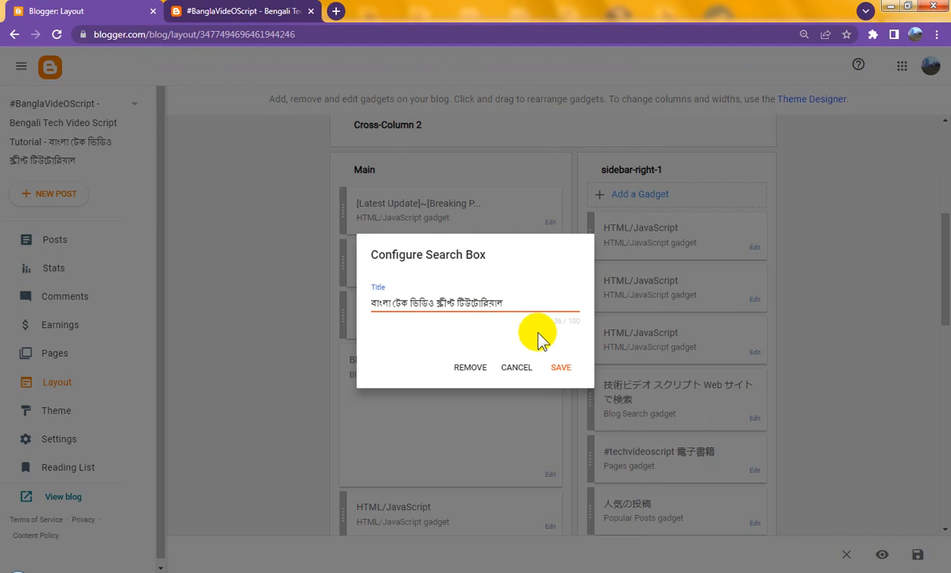
pyautogui.click(560, 368)
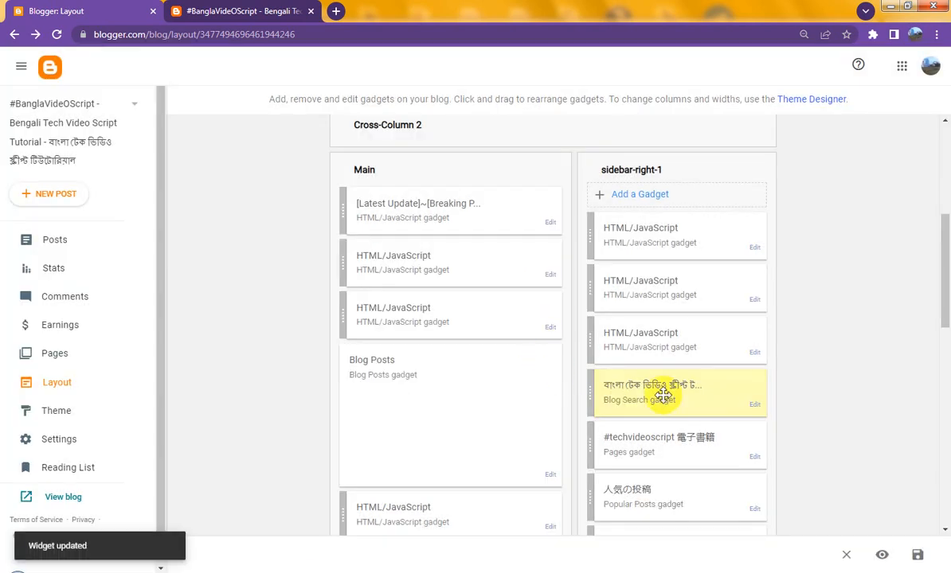
# Switch to the WordPad notes, copy the full blog title line, and return to the Blogger layout.
pyautogui.scroll(-4, 664, 392)
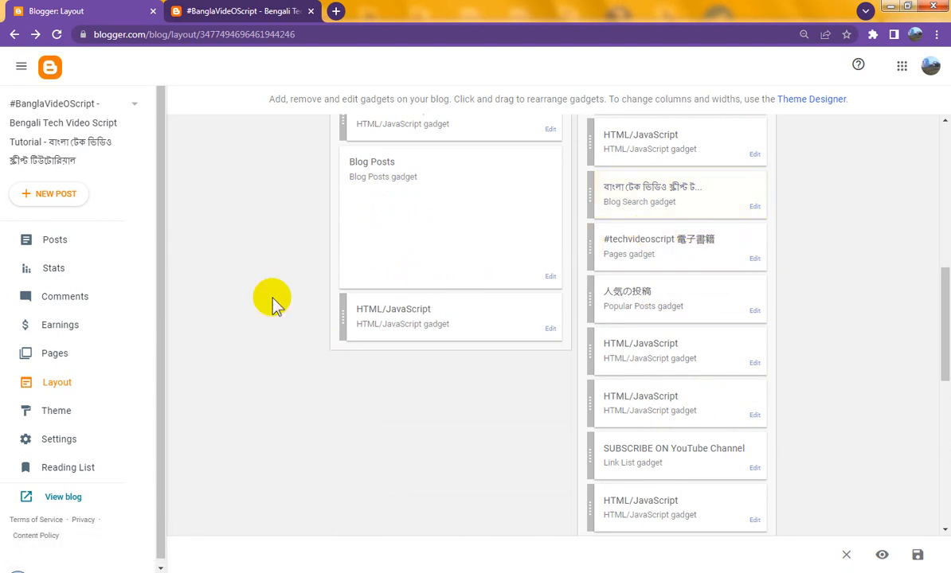
pyautogui.click(199, 572)
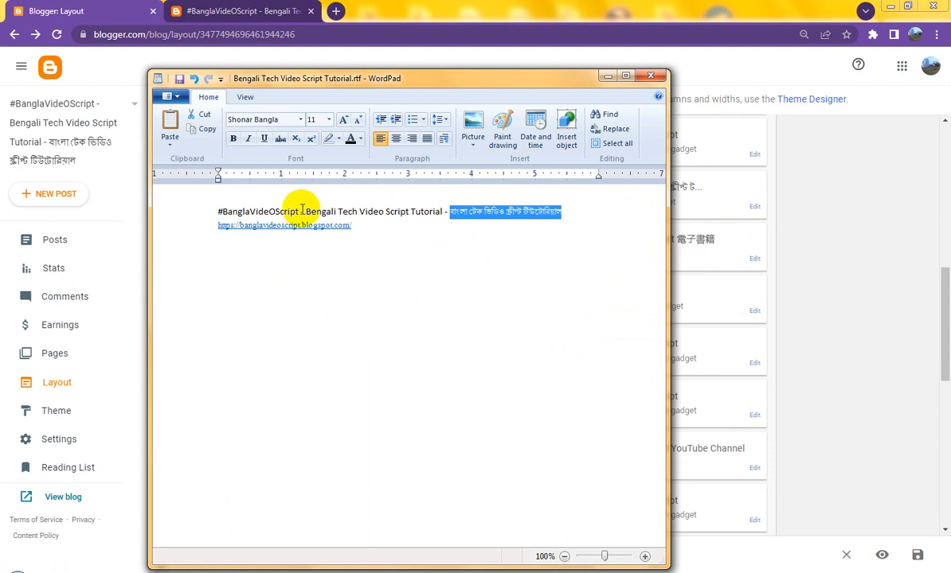
pyautogui.moveTo(562, 213); pyautogui.dragTo(223, 211)
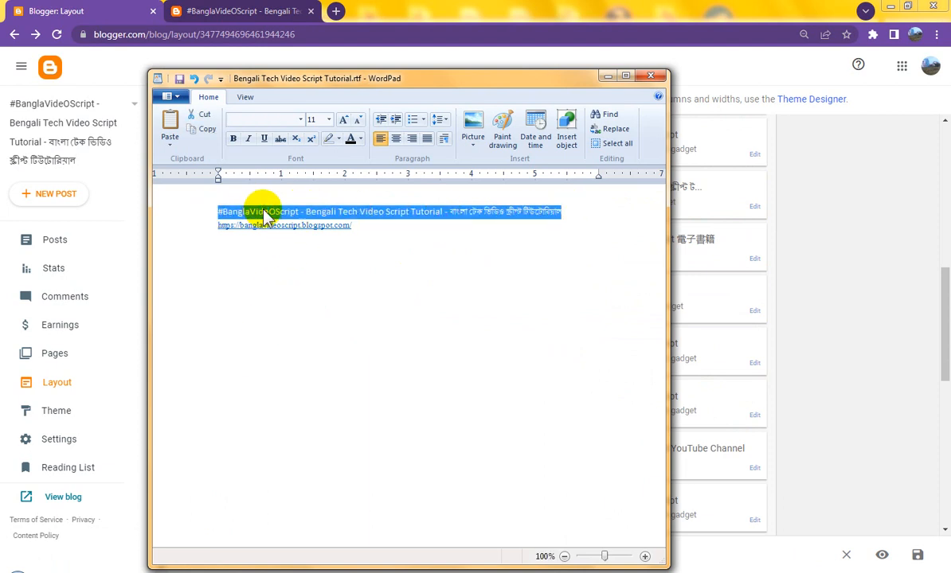
pyautogui.rightClick(264, 212)
pyautogui.click(295, 232)
pyautogui.click(64, 11)
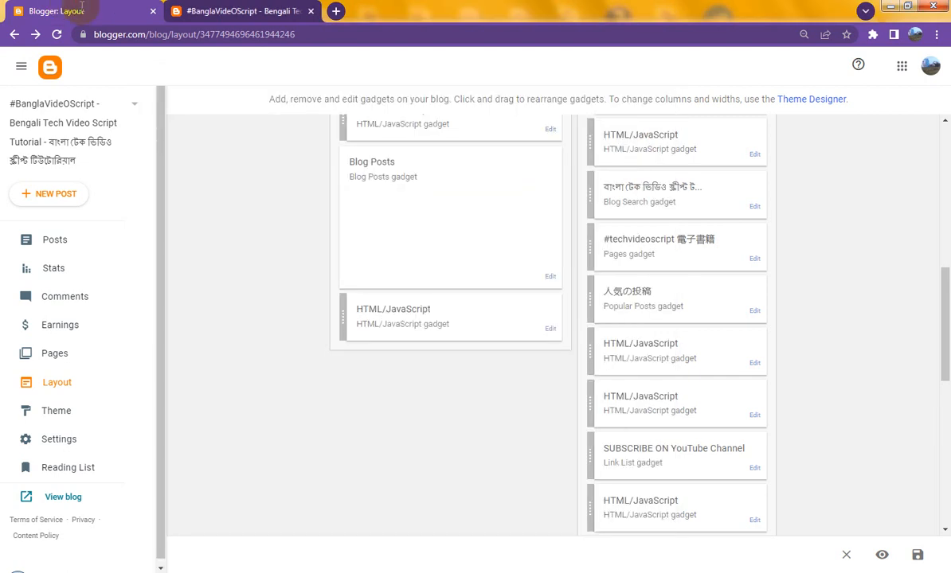
# Paste the title into the sidebar Pages gadget, shorten it to #BanglaVideOScript - বাংলা টেক ভিডিও স্ক্রীপ্ট টিউটোরিয়াল, and save the gadget.
pyautogui.click(754, 260)
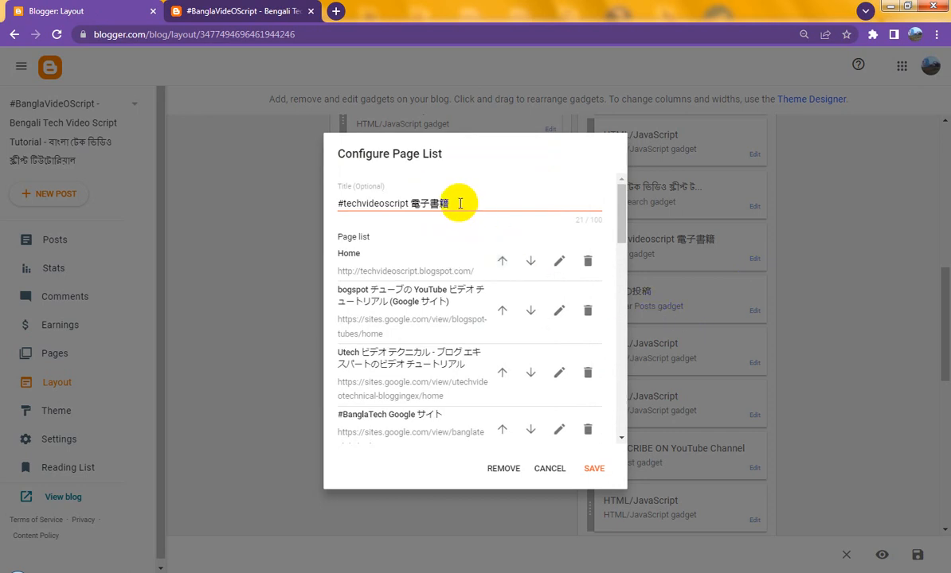
pyautogui.tripleClick(409, 202)
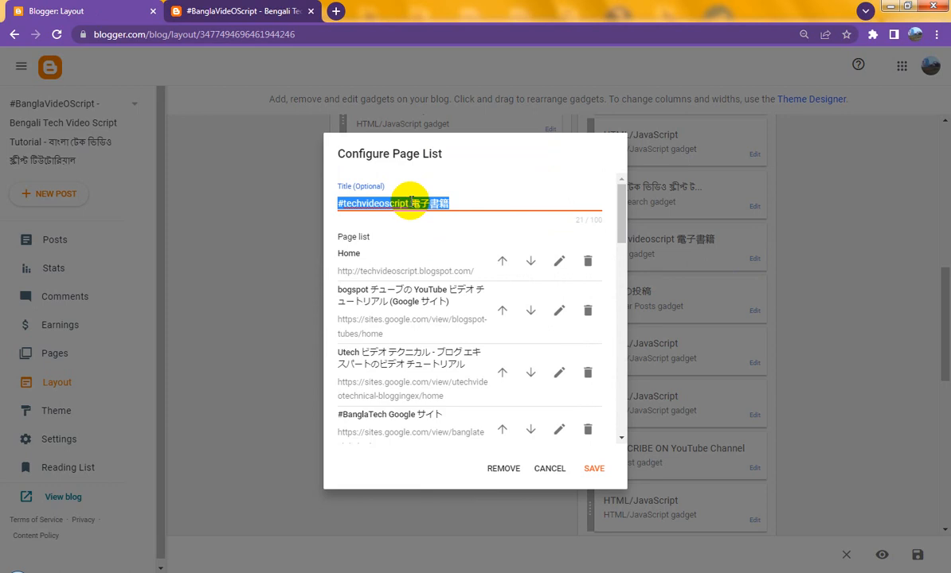
pyautogui.hotkey('ctrl', 'v')
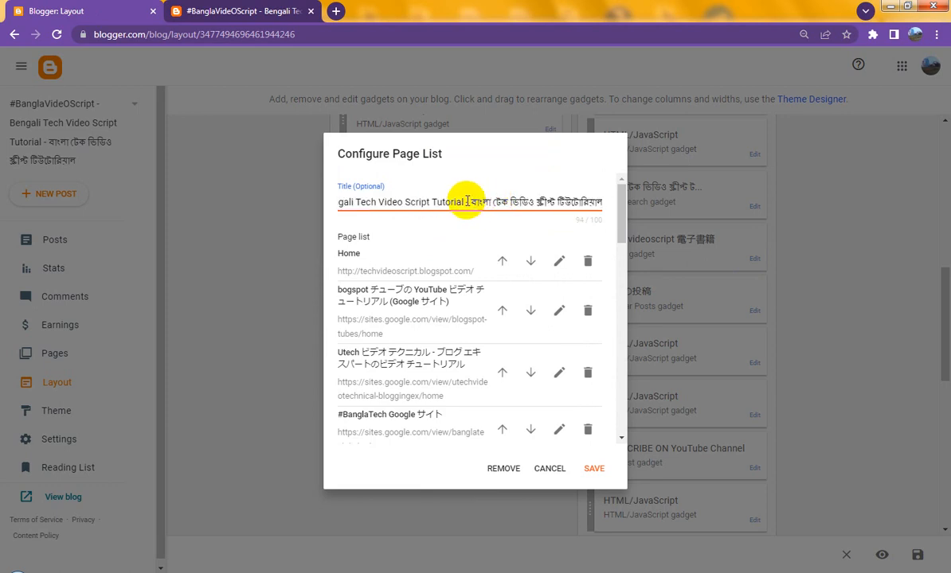
pyautogui.moveTo(470, 201); pyautogui.dragTo(423, 196)
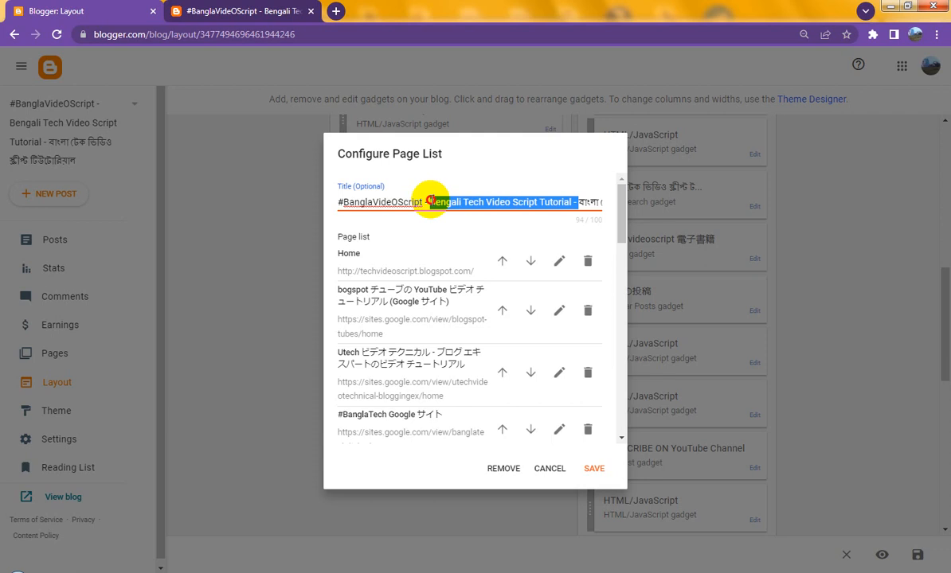
pyautogui.press('BackSpace')
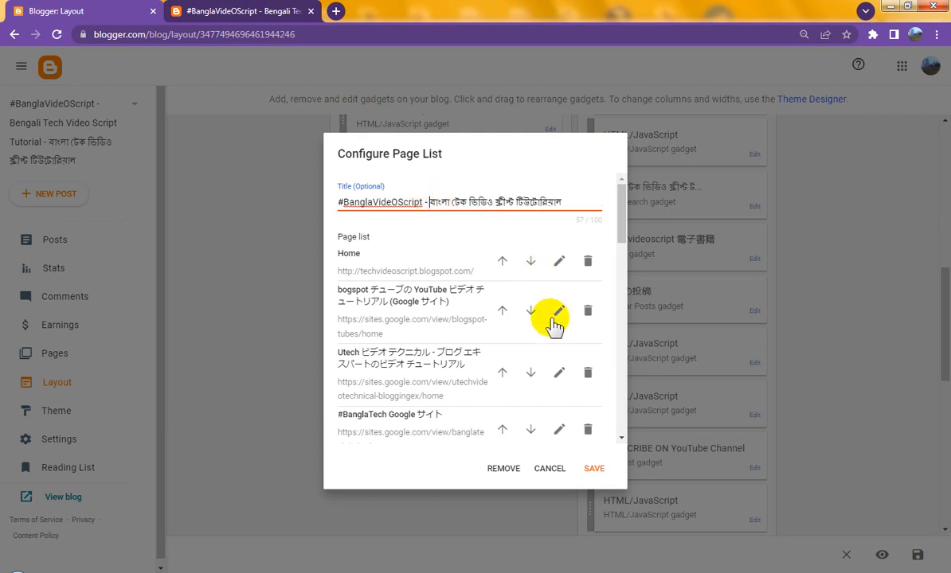
pyautogui.click(596, 469)
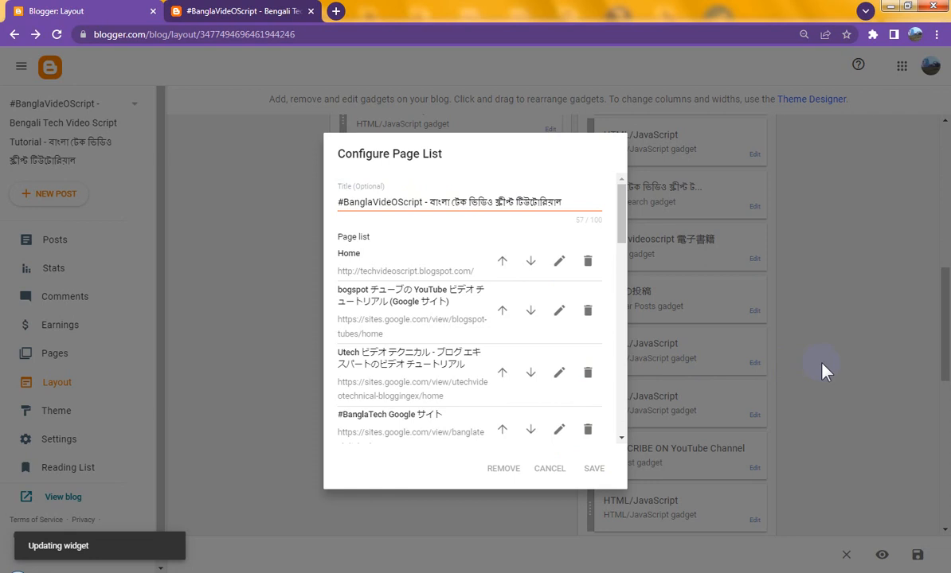
pyautogui.scroll(2, 824, 368)
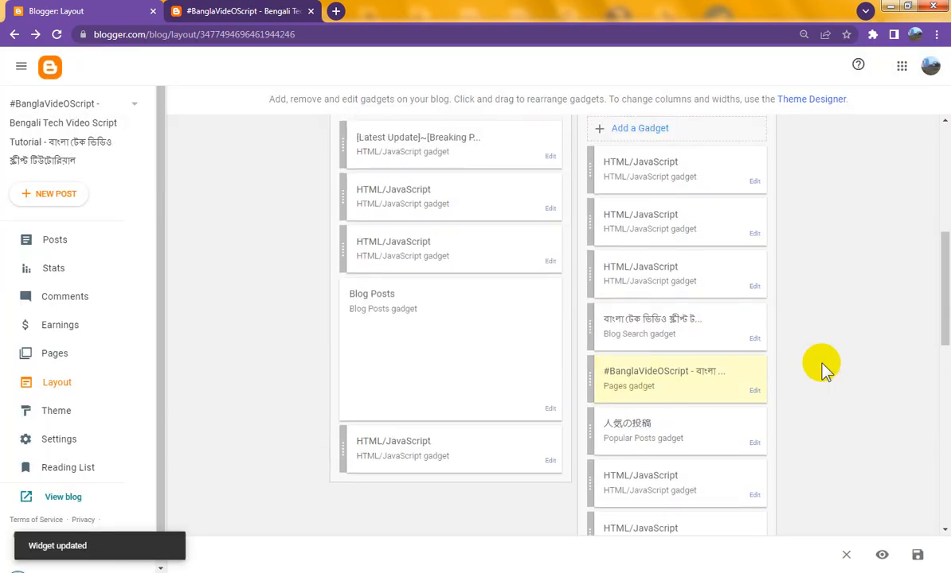
# Replace the sidebar Popular Posts gadget's title with জনপ্রিয় পোস্ট and save the gadget.
pyautogui.scroll(-2, 820, 382)
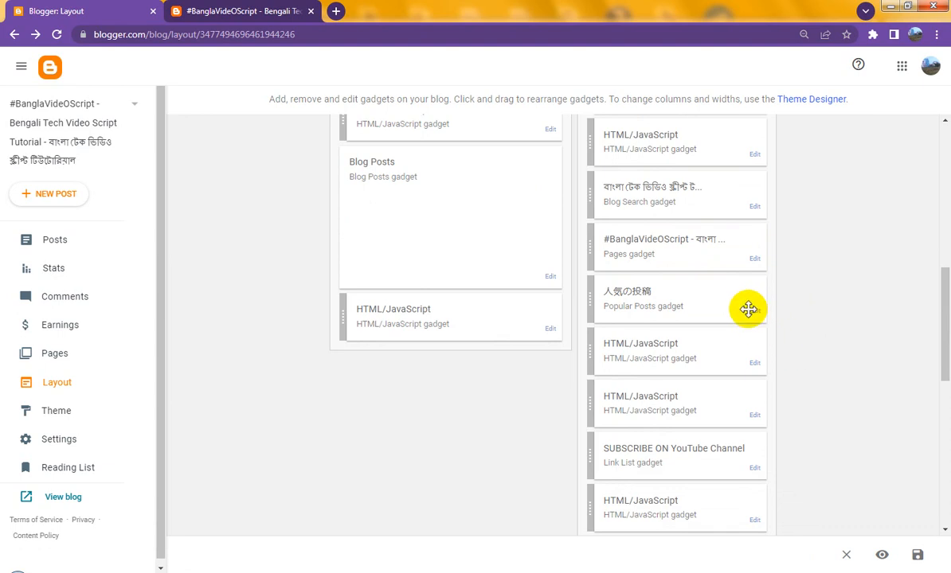
pyautogui.click(755, 312)
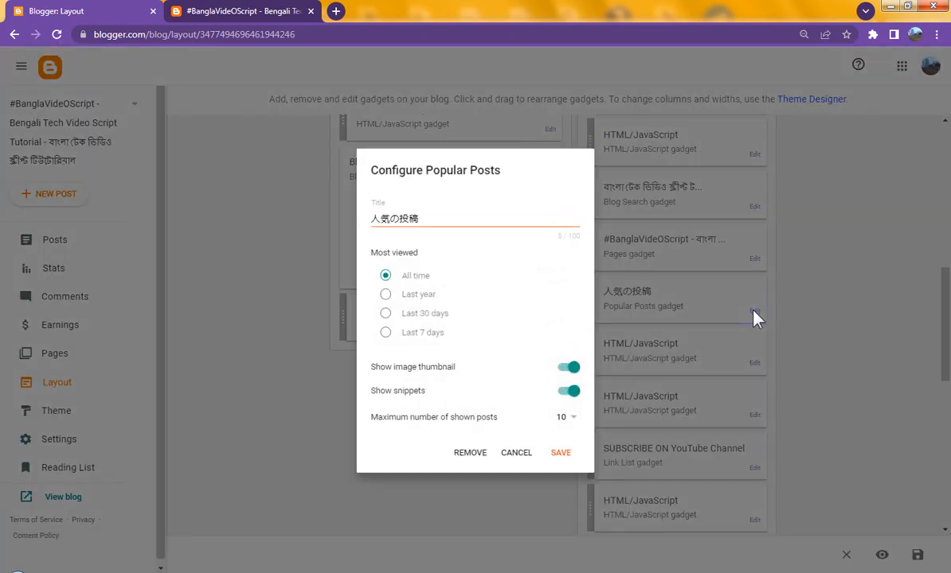
pyautogui.tripleClick(396, 218)
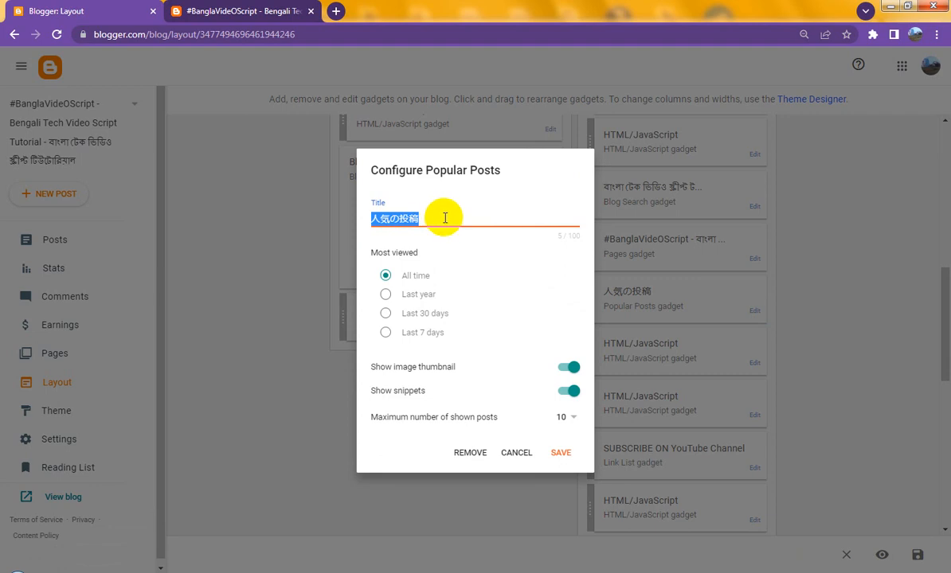
pyautogui.hotkey('ctrl', 'v')
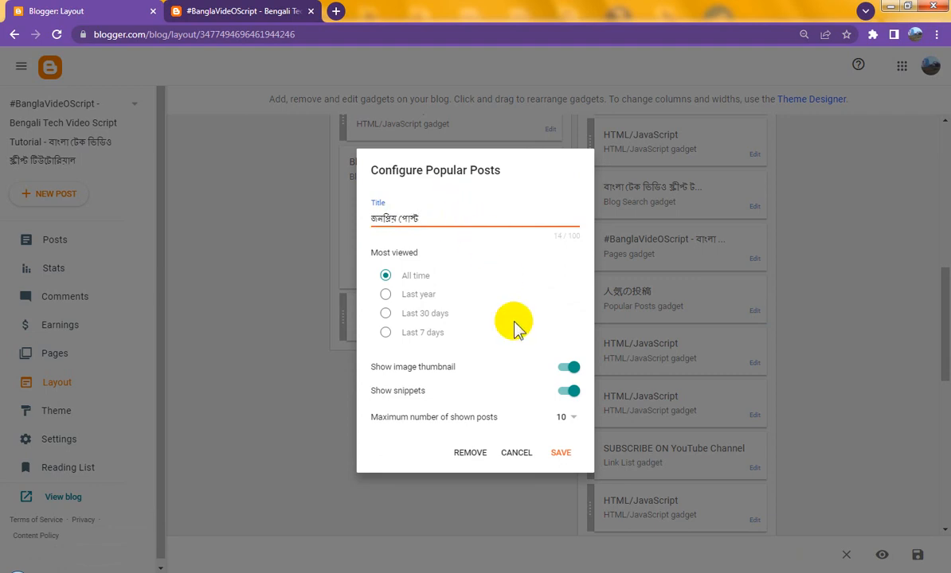
pyautogui.click(562, 453)
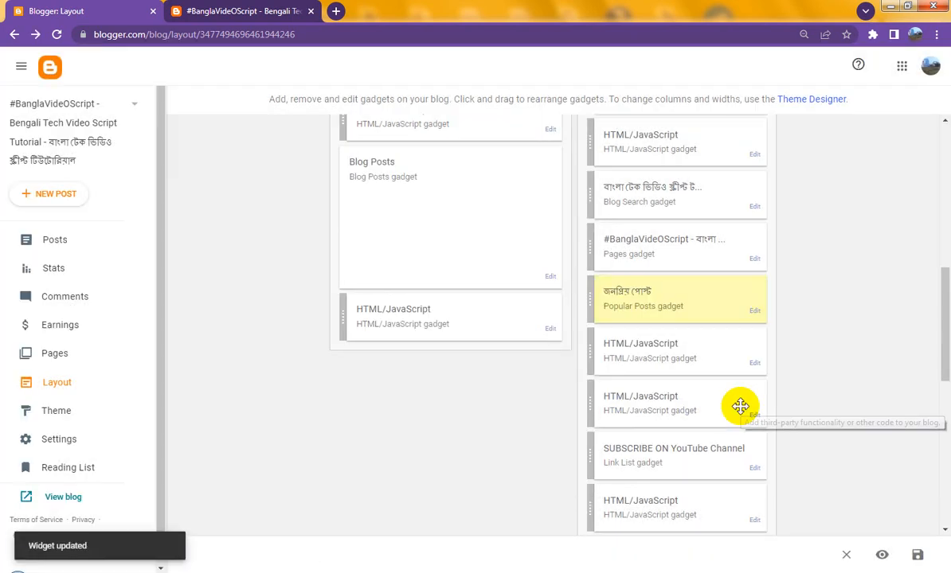
# Replace the title of the sidebar Link List gadget "SUBSCRIBE ON YouTube Channel" with ইউটিউব চ্যানেলে সাবস্ক্রাইব করুন and save the gadget.
pyautogui.scroll(-3, 741, 407)
pyautogui.scroll(1, 741, 407)
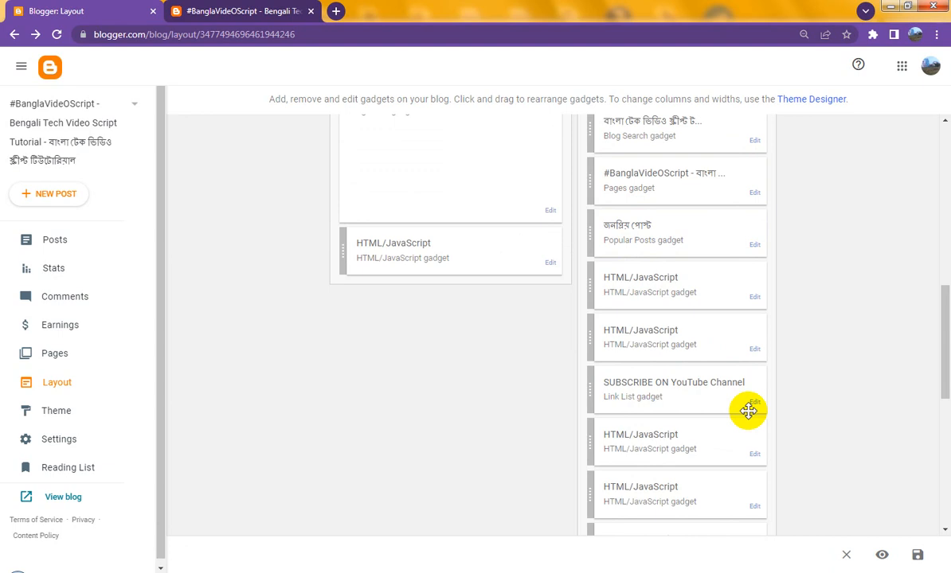
pyautogui.click(757, 404)
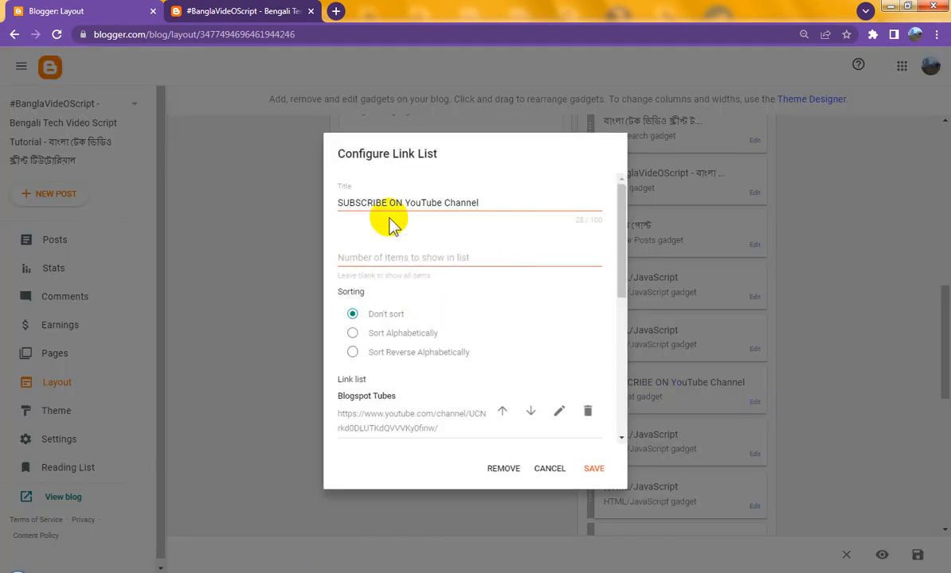
pyautogui.tripleClick(430, 202)
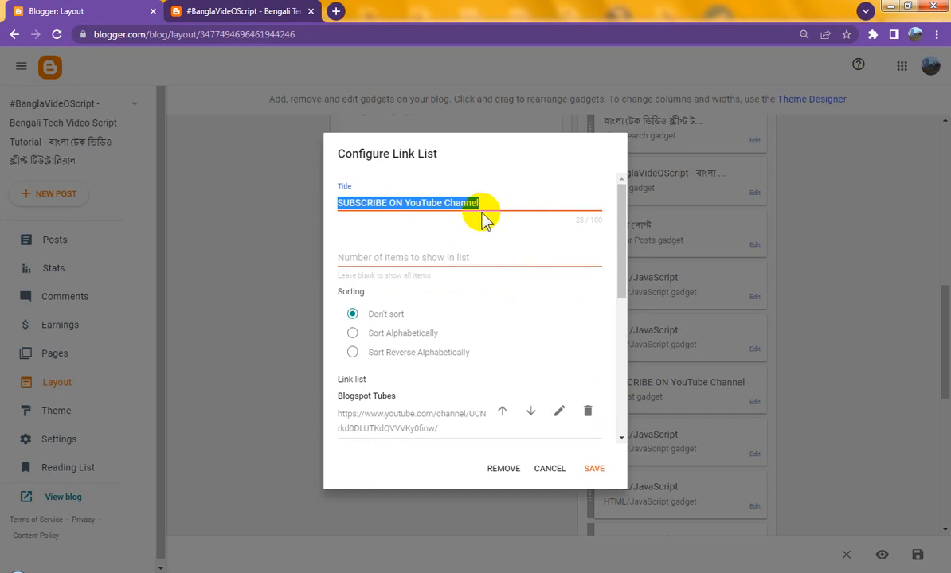
pyautogui.hotkey('ctrl', 'v')
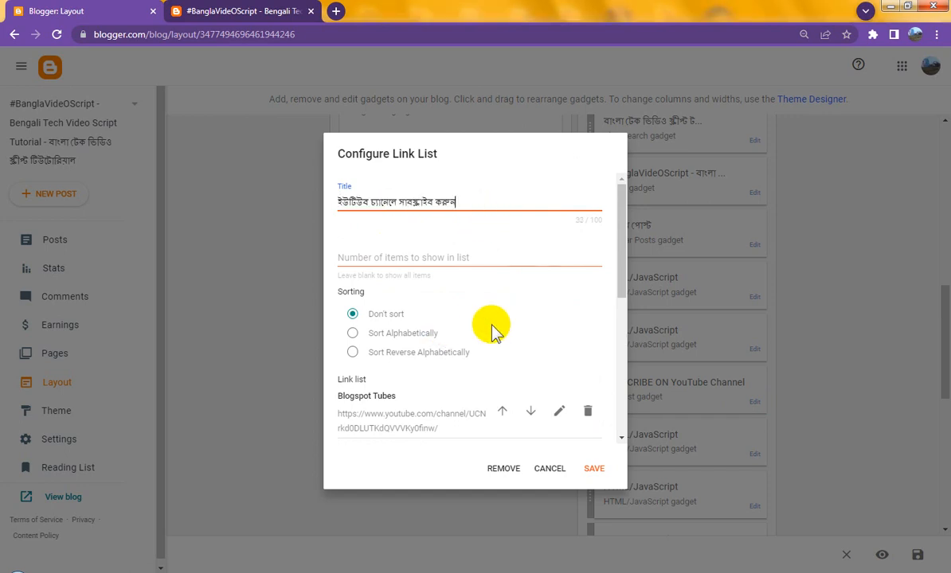
pyautogui.click(596, 472)
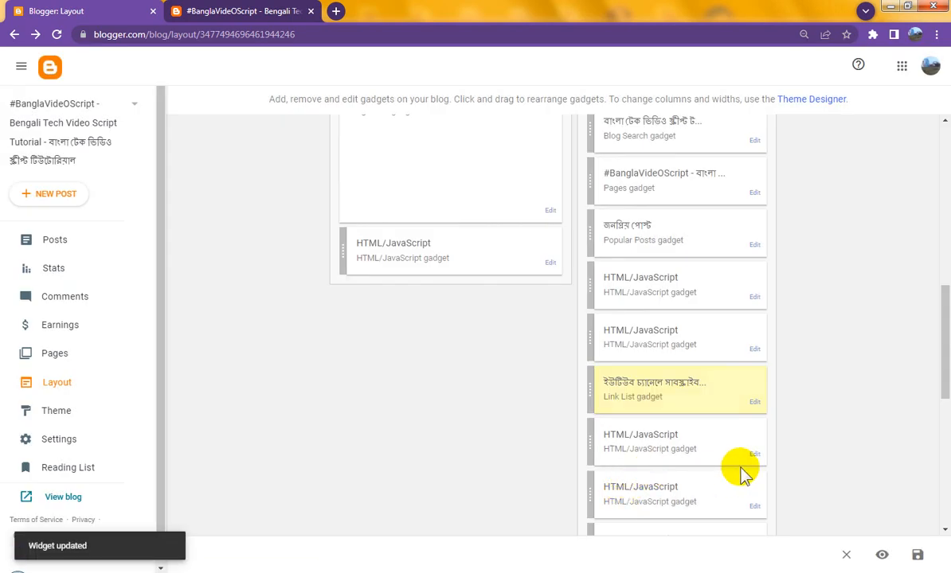
# Check the remaining sidebar, footer and main gadgets, and save the blog layout.
pyautogui.scroll(-3, 739, 471)
pyautogui.scroll(-2, 741, 472)
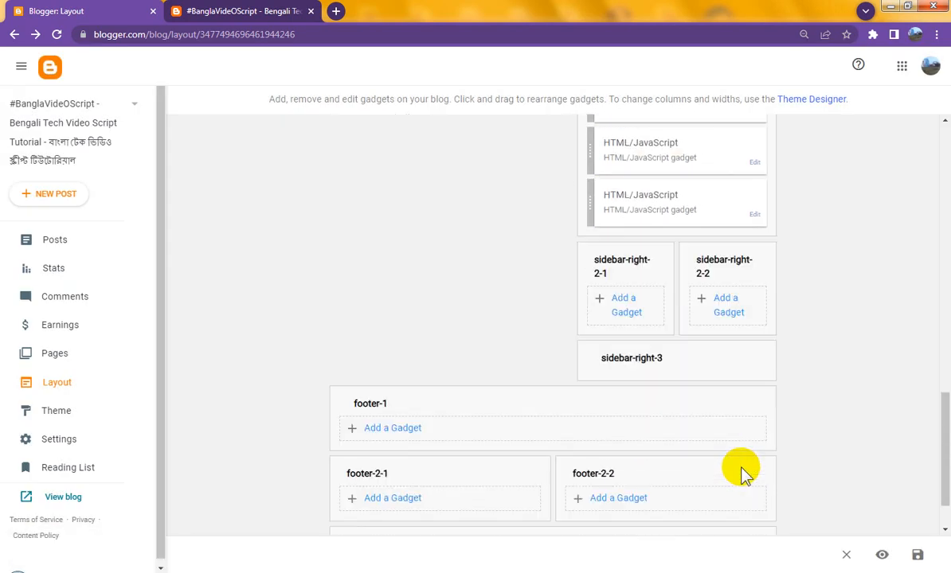
pyautogui.scroll(6, 742, 468)
pyautogui.scroll(1, 741, 467)
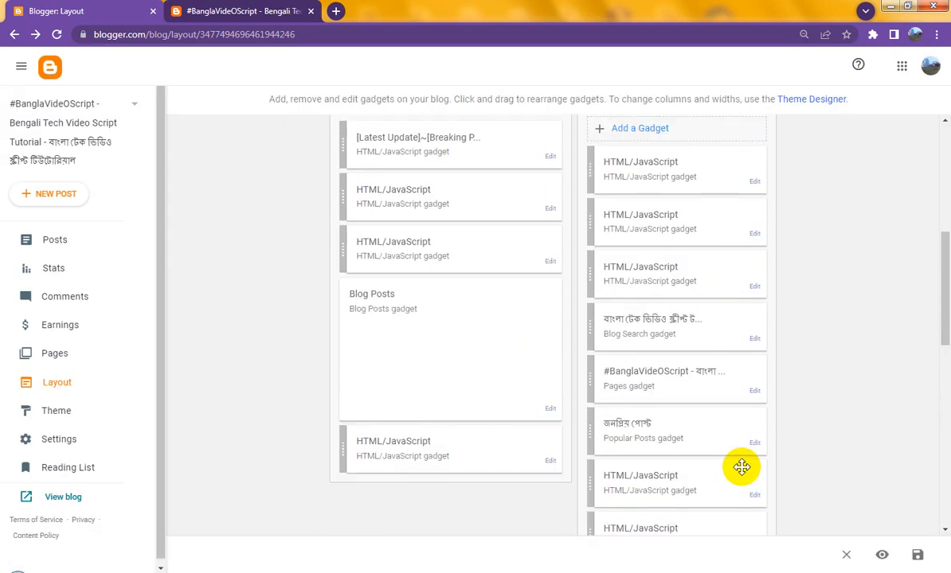
pyautogui.scroll(3, 742, 468)
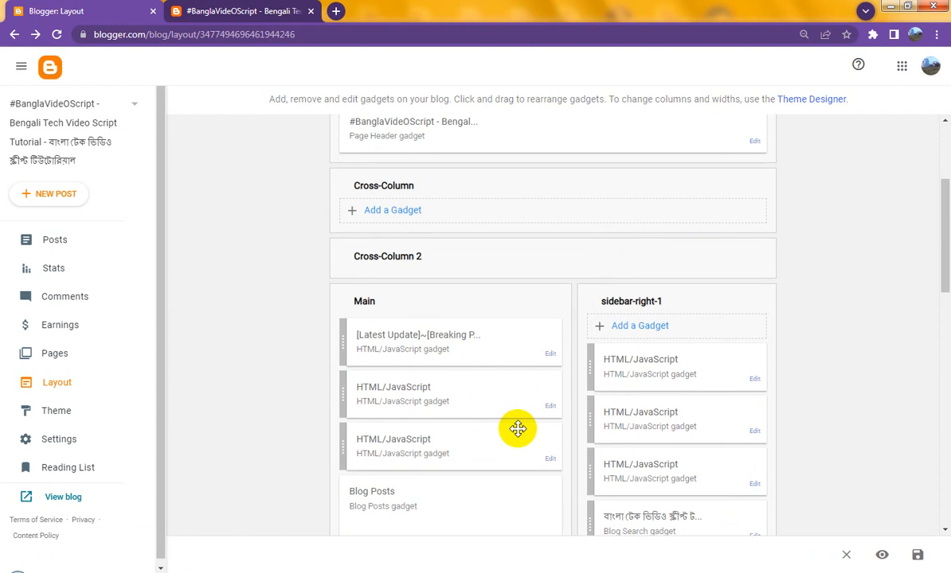
pyautogui.scroll(-2, 514, 428)
pyautogui.scroll(3, 518, 429)
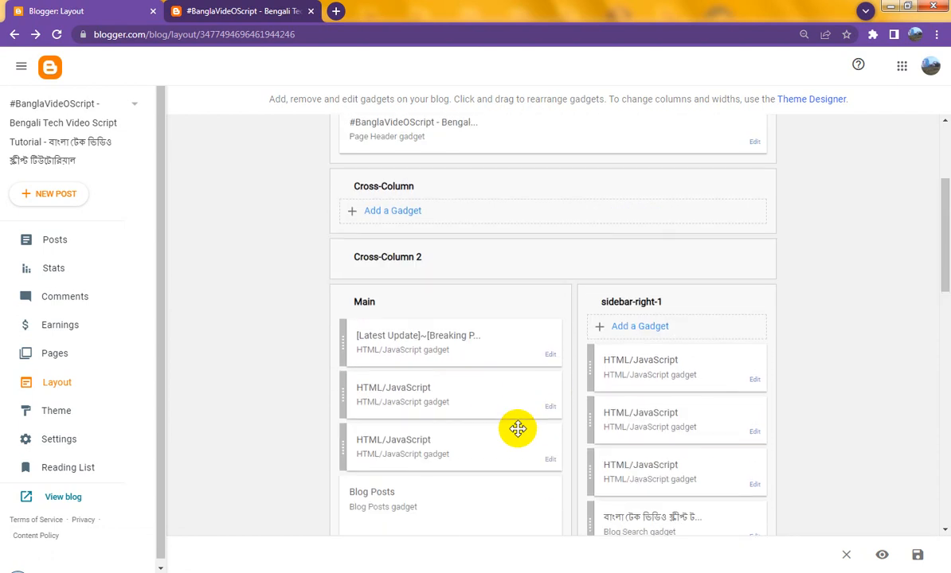
pyautogui.click(915, 556)
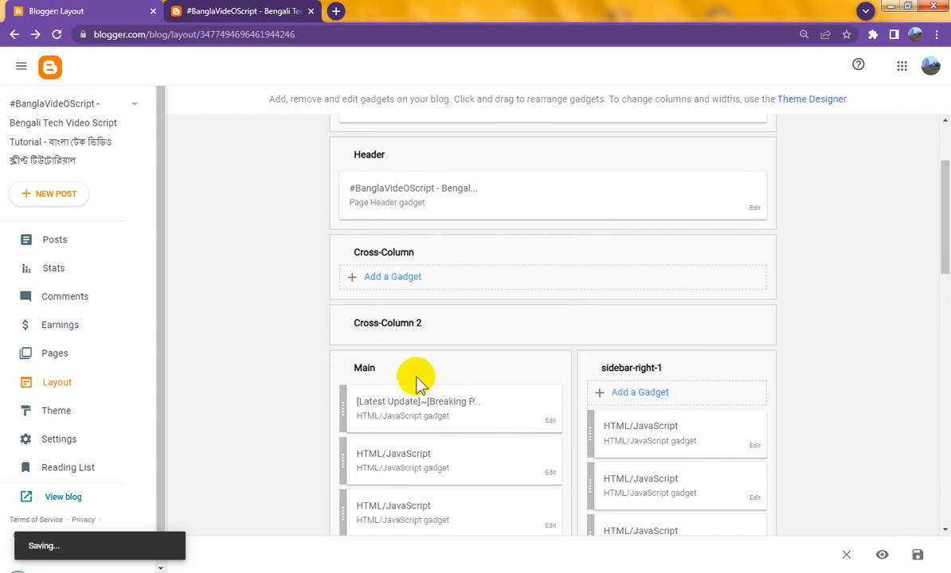
# In the theme's mobile settings, choose the Desktop theme for mobile devices and save.
pyautogui.click(55, 423)
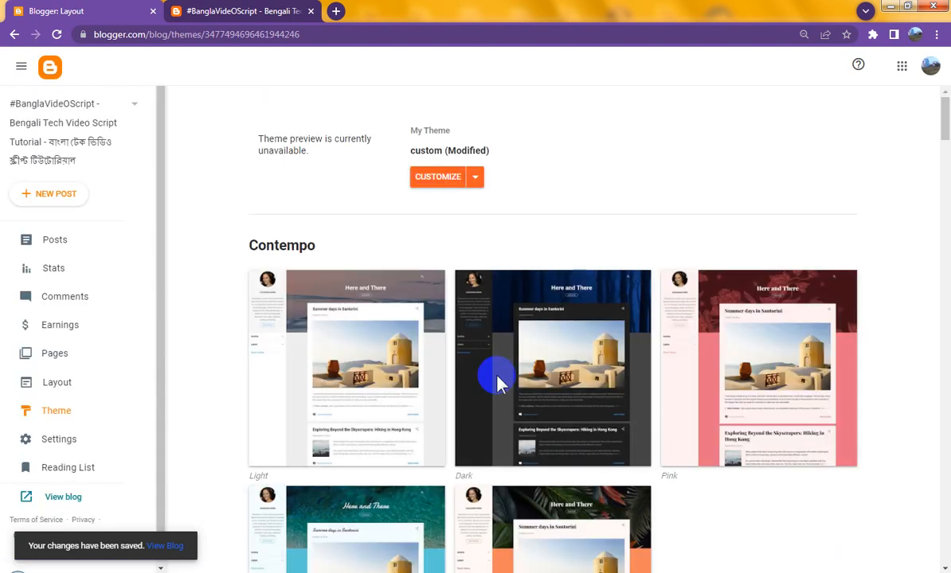
pyautogui.click(475, 179)
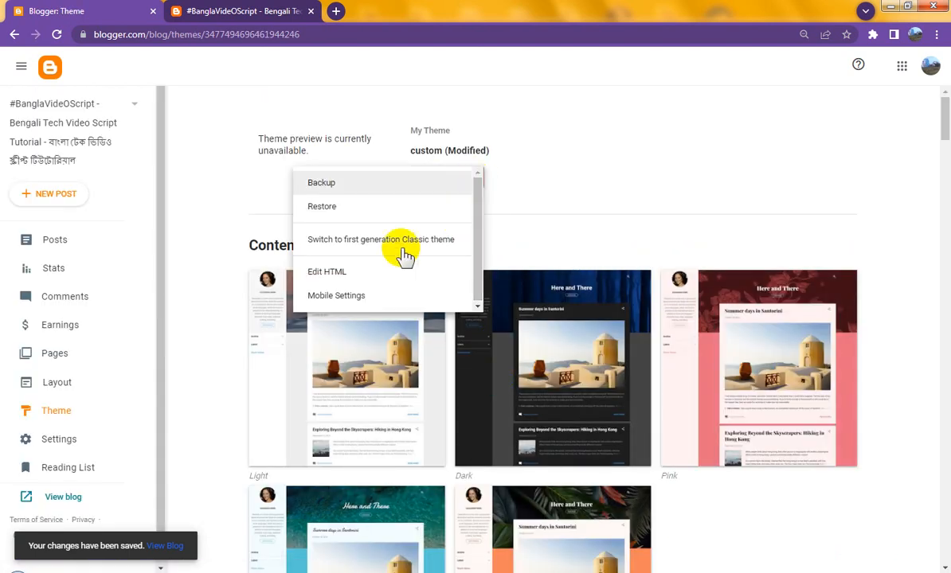
pyautogui.click(353, 298)
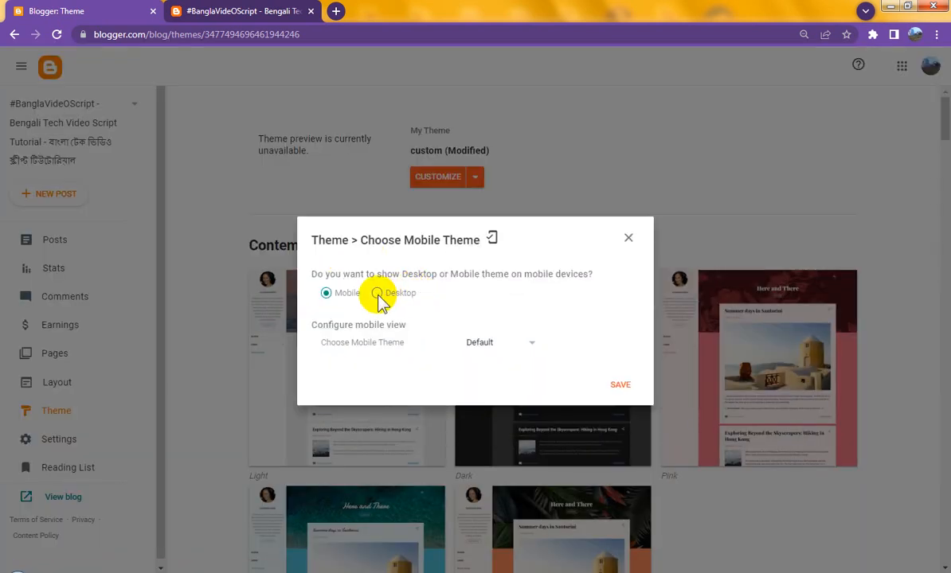
pyautogui.click(378, 238)
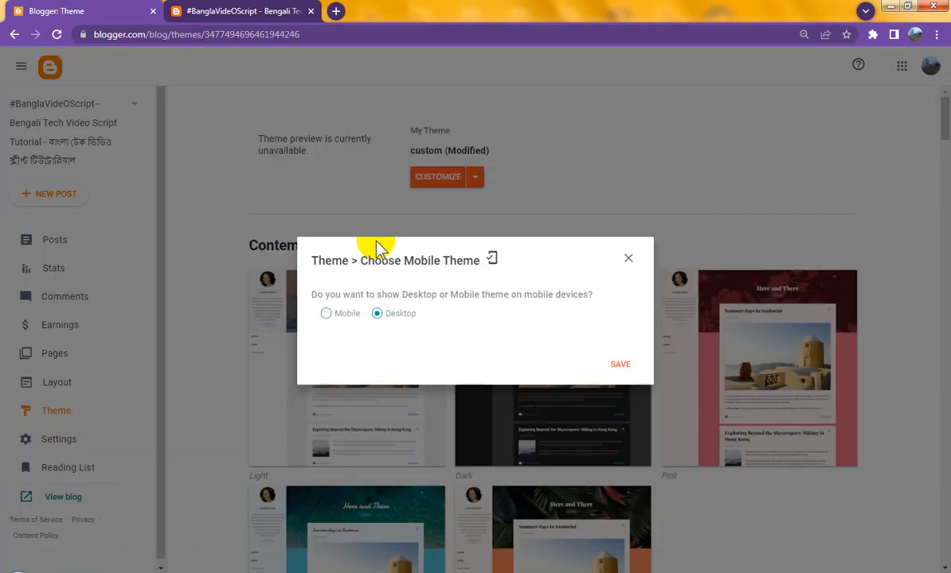
pyautogui.click(620, 364)
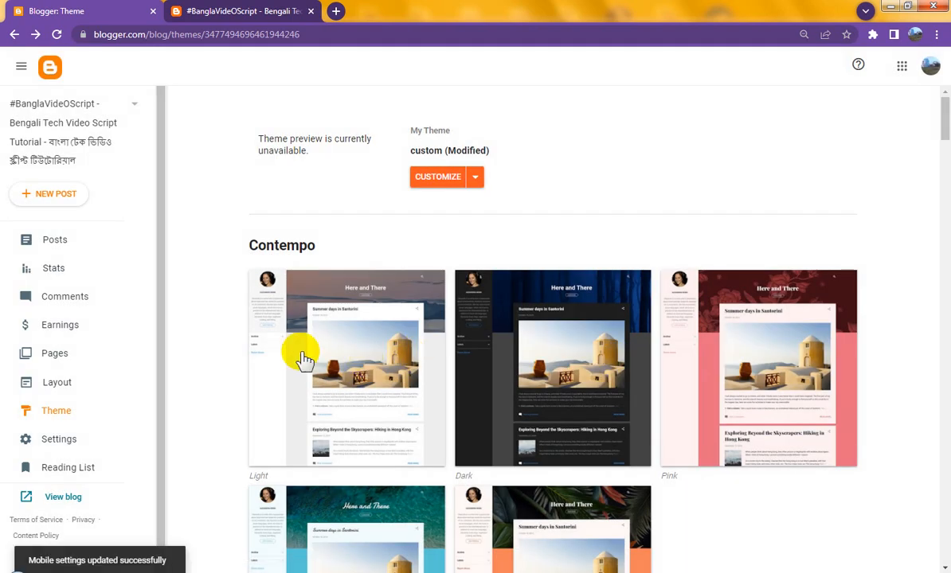
# In the blog settings, copy the Bengali part বাংলা টেক ভিডিও স্ক্রীপ্ট টিউটোরিয়াল from the blog title and close the title without saving.
pyautogui.click(60, 439)
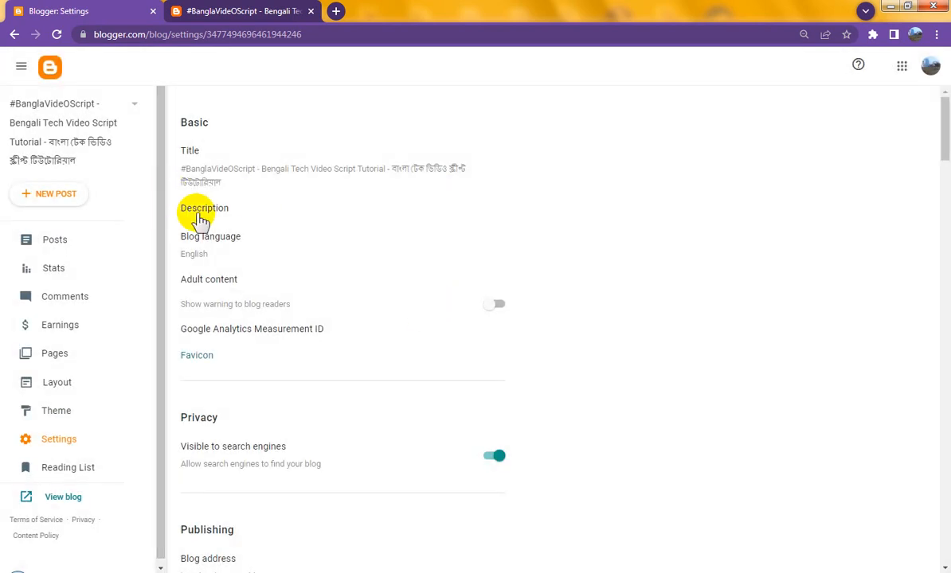
pyautogui.click(268, 172)
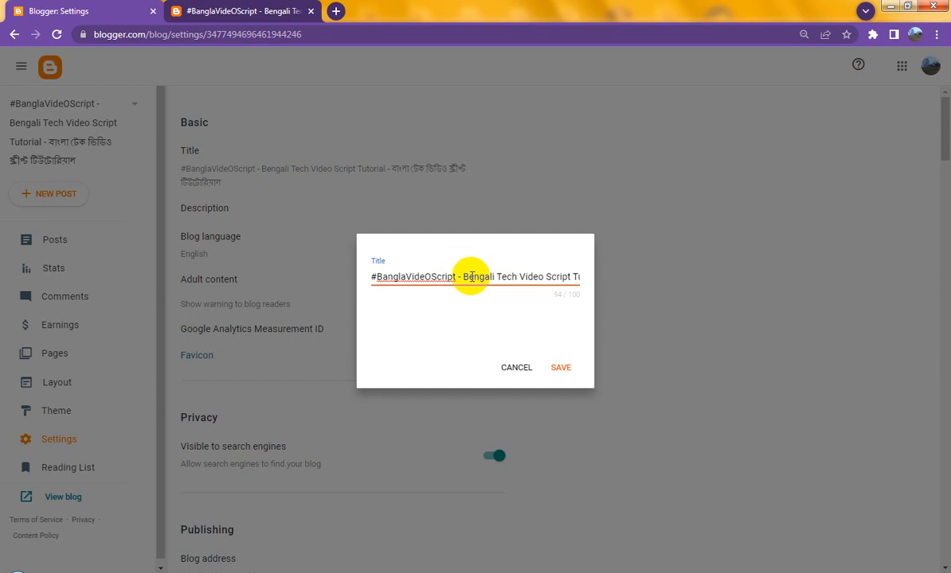
pyautogui.moveTo(466, 277); pyautogui.dragTo(563, 276)
pyautogui.click(524, 278)
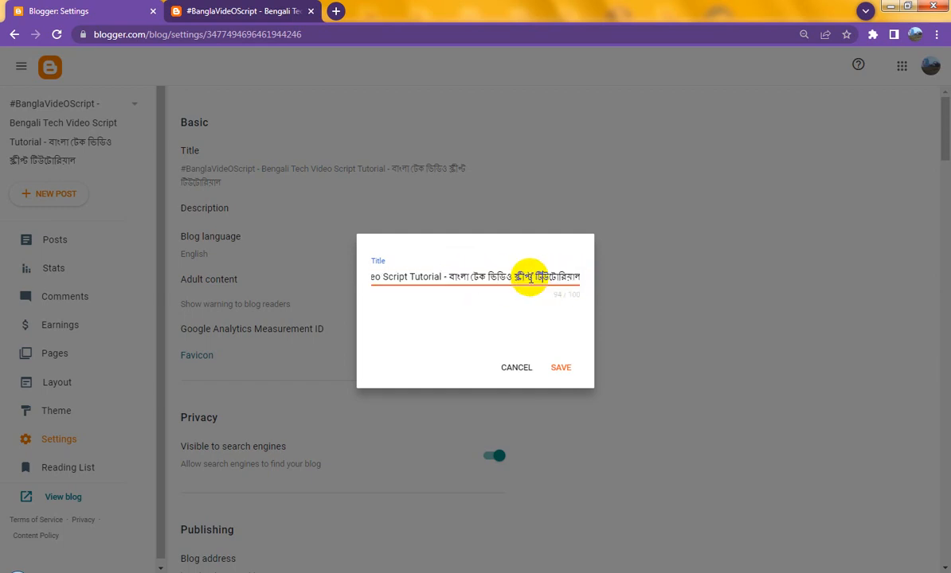
pyautogui.moveTo(450, 279); pyautogui.dragTo(615, 283)
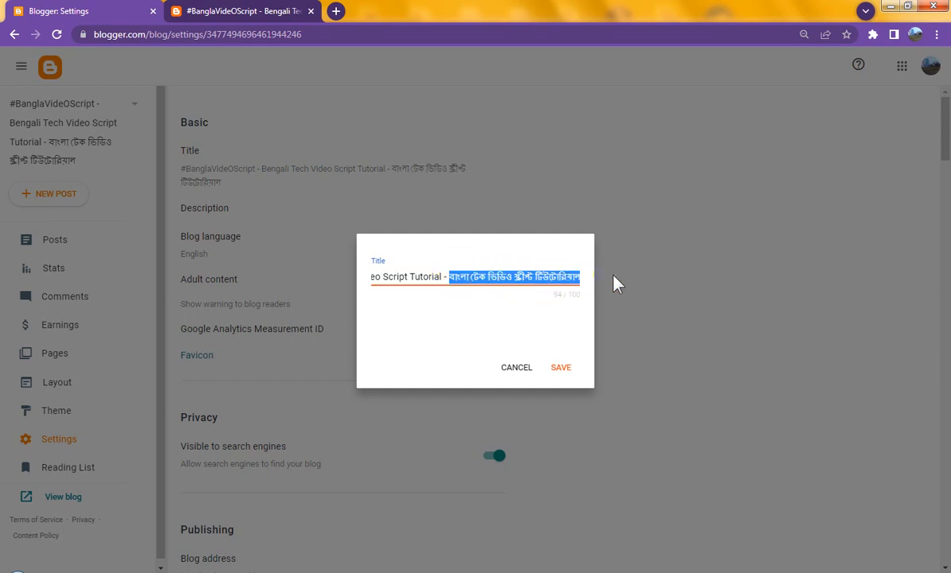
pyautogui.rightClick(542, 281)
pyautogui.click(573, 305)
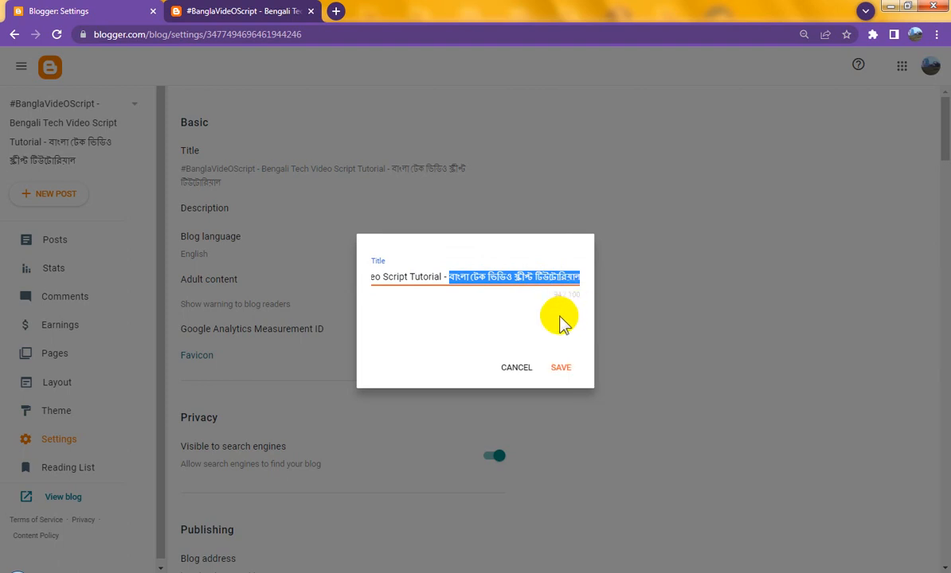
pyautogui.click(511, 368)
# Paste the comma-separated Bengali video tutorial keywords as the blog description and save it.
pyautogui.click(217, 210)
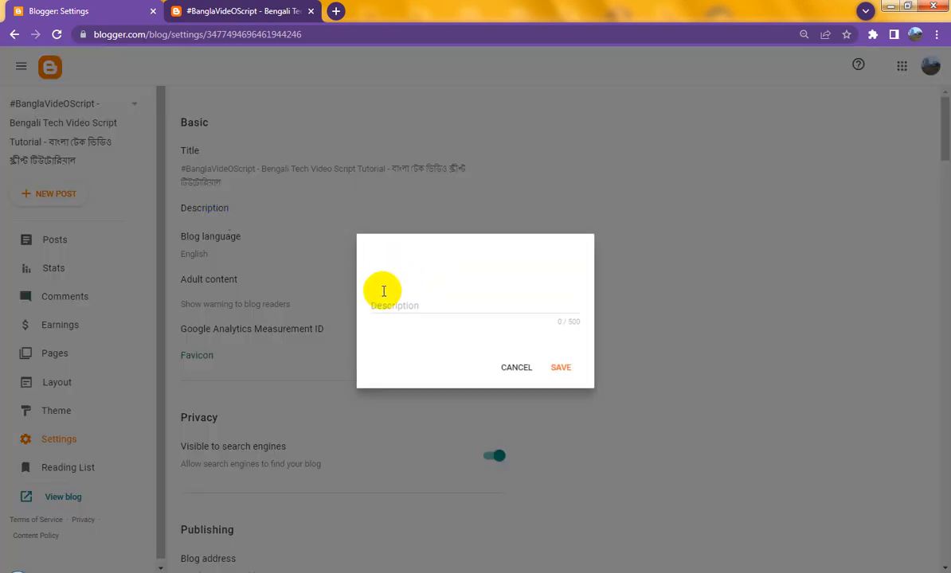
pyautogui.click(428, 309)
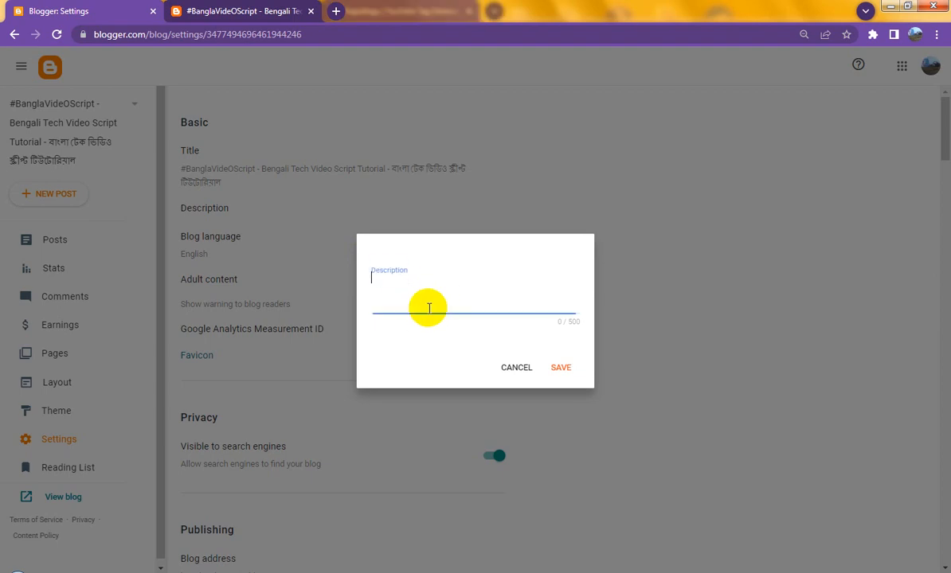
pyautogui.hotkey('ctrl', 'v')
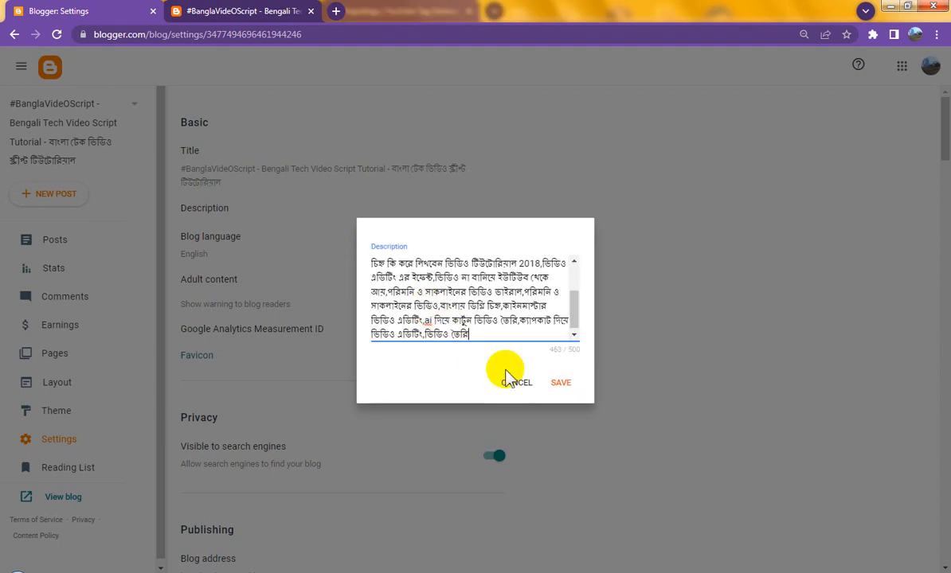
pyautogui.click(567, 383)
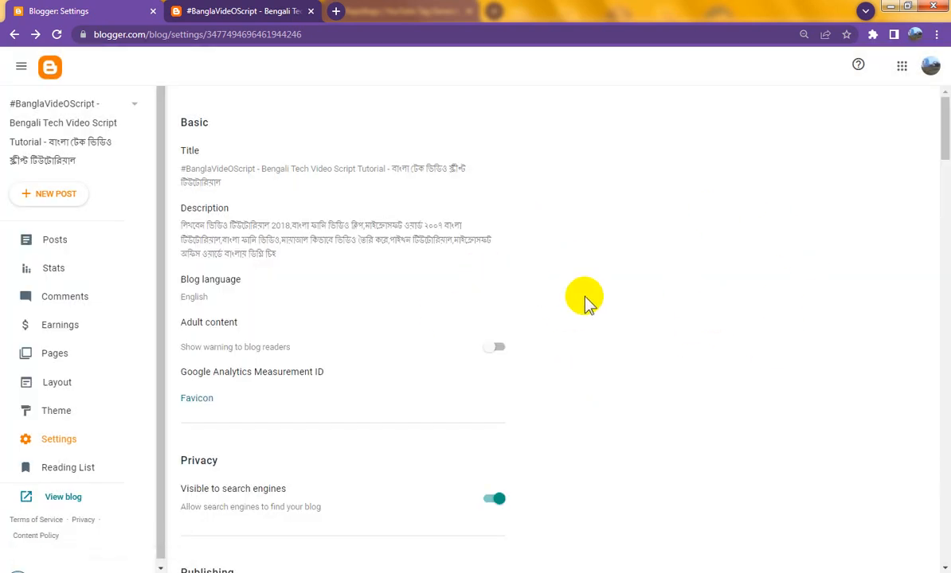
# Enable lazy loading of images and WebP image serving in the Posts settings.
pyautogui.scroll(-3, 552, 334)
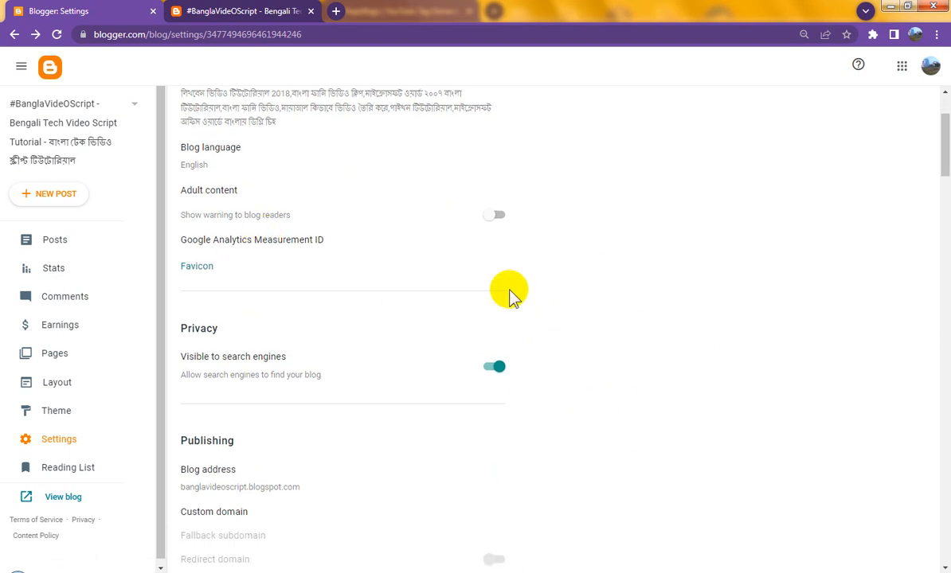
pyautogui.scroll(-1, 511, 298)
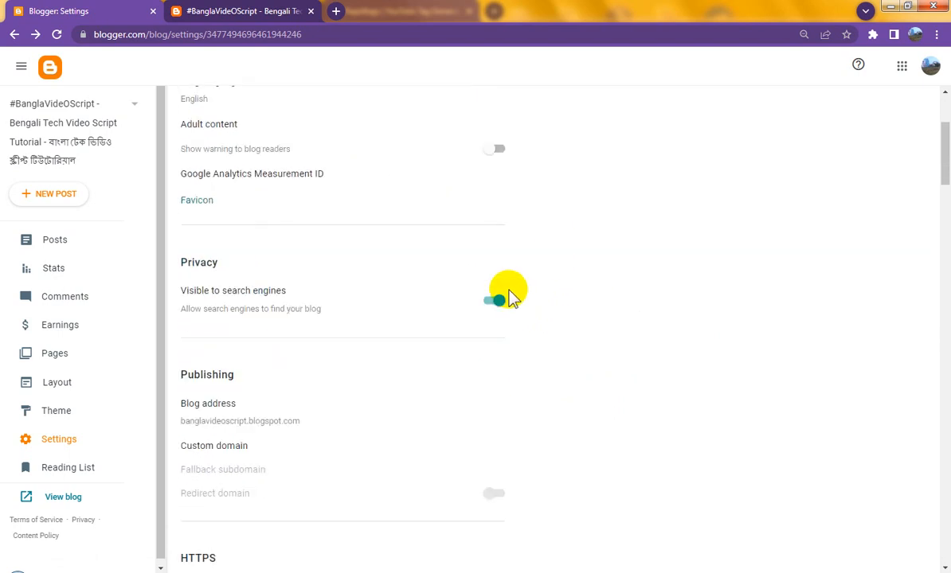
pyautogui.scroll(-2, 512, 298)
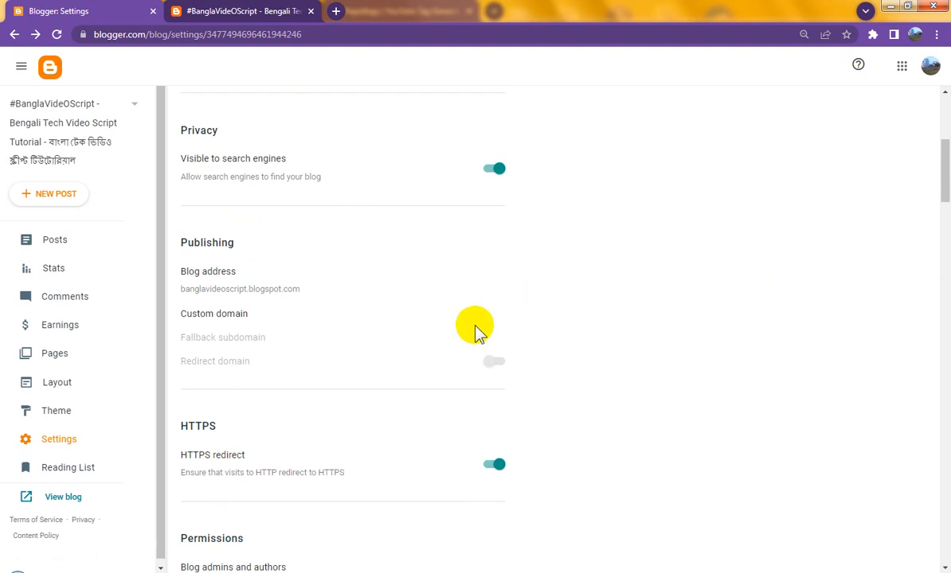
pyautogui.scroll(-10, 517, 330)
pyautogui.click(493, 406)
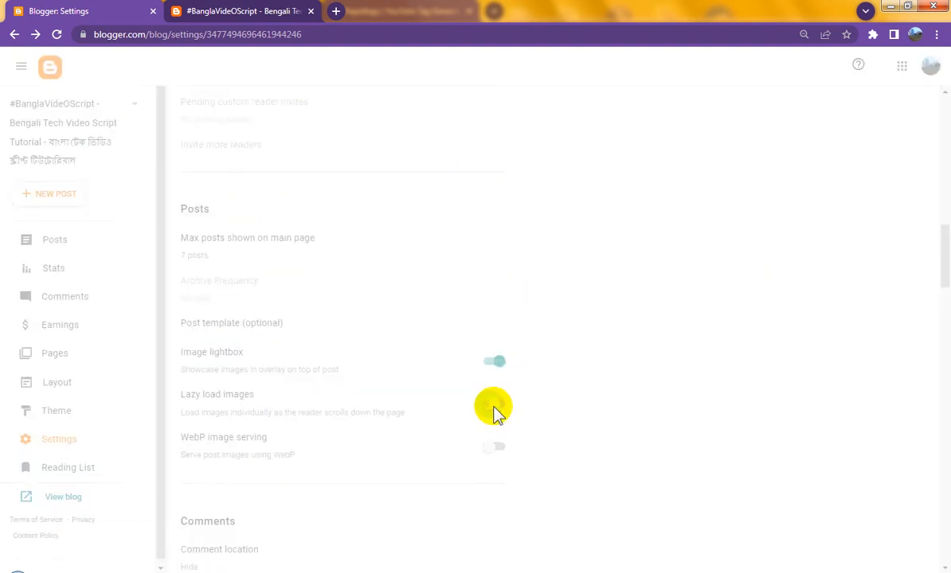
pyautogui.click(497, 448)
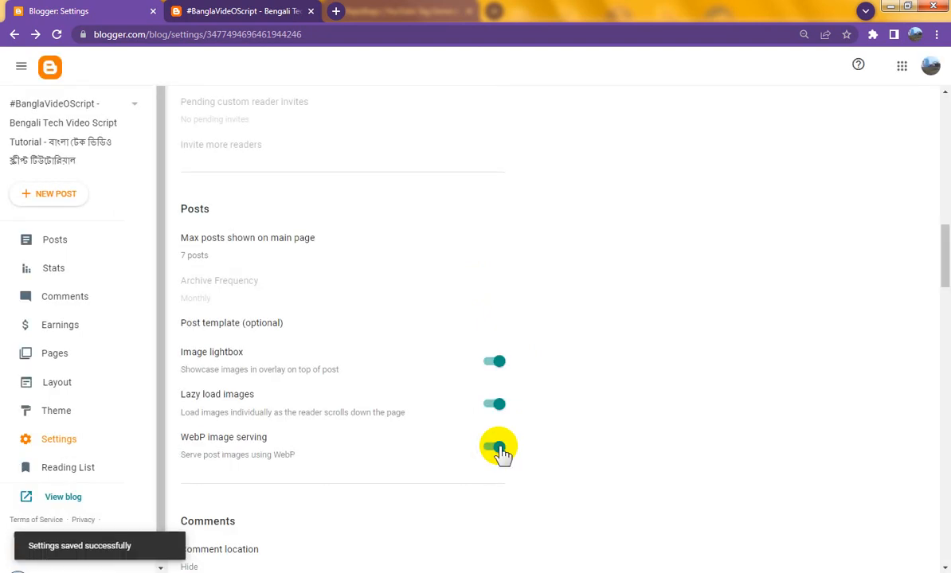
# Set the blog's time zone to (GMT+06:00) Bangladesh Standard Time – Dhaka in the Formatting settings and save it.
pyautogui.scroll(-10, 329, 196)
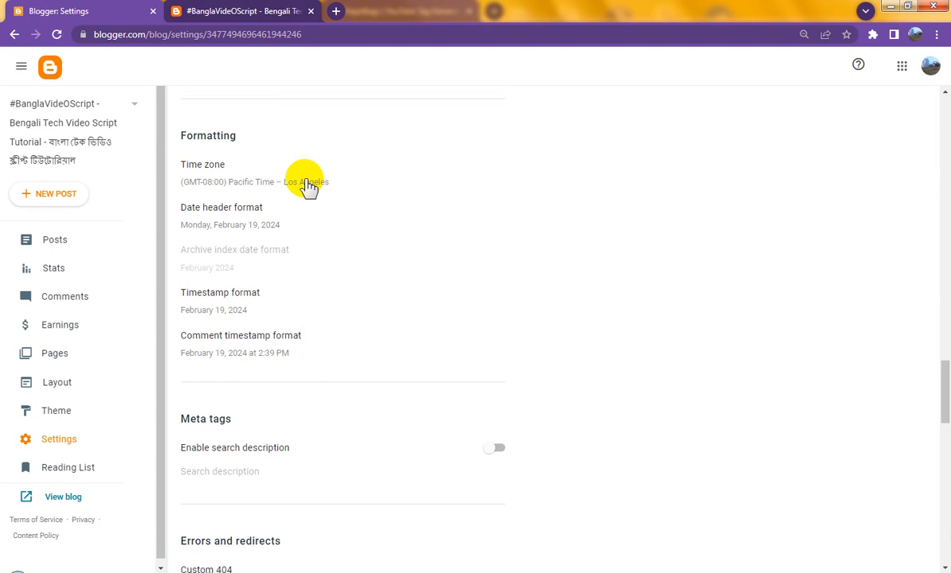
pyautogui.click(309, 185)
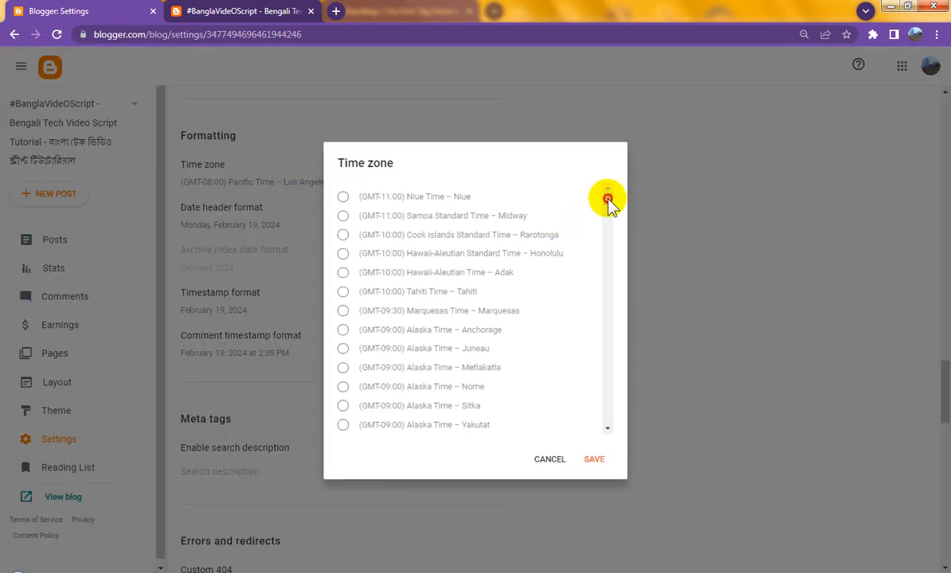
pyautogui.scroll(-3, 608, 201)
pyautogui.scroll(-1, 532, 313)
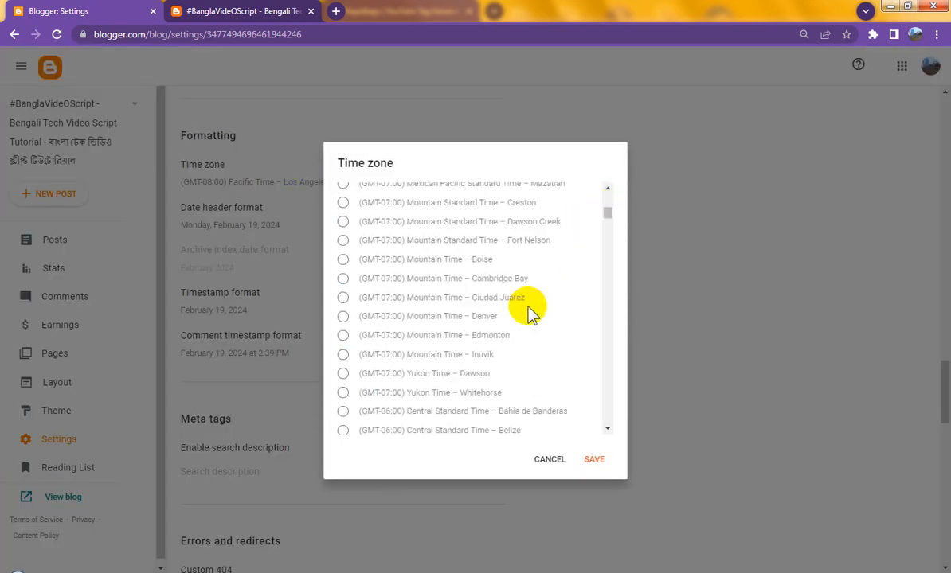
pyautogui.scroll(-4, 532, 313)
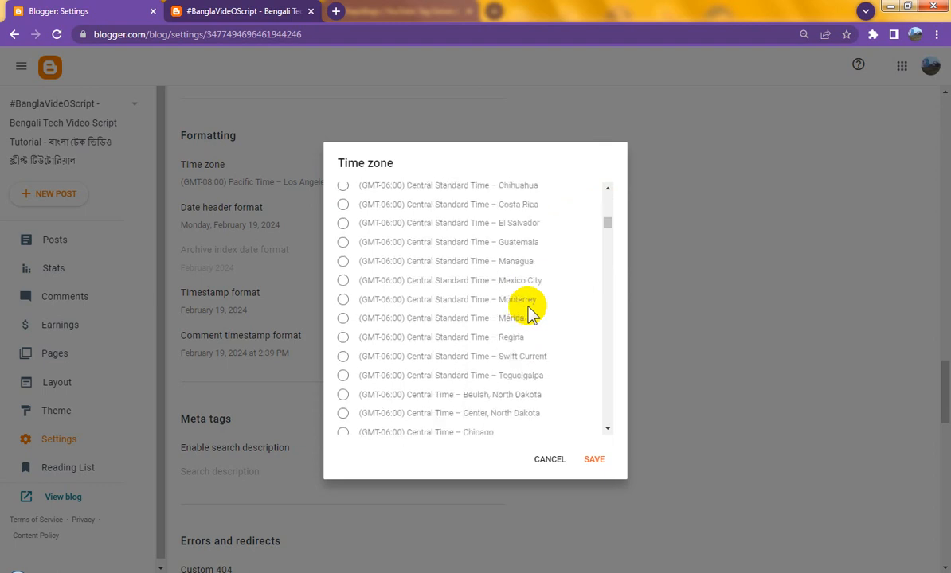
pyautogui.scroll(-5, 532, 313)
pyautogui.scroll(3, 532, 313)
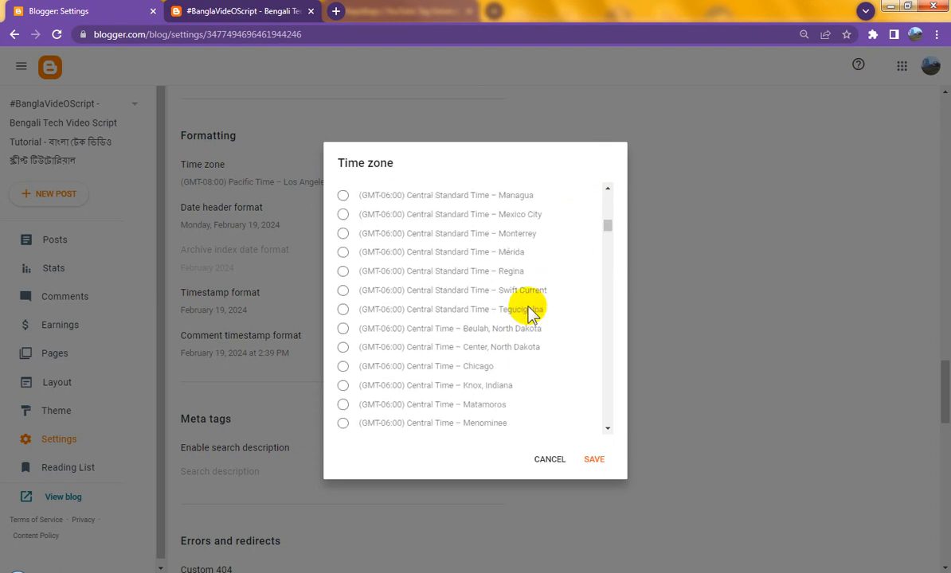
pyautogui.scroll(1, 532, 313)
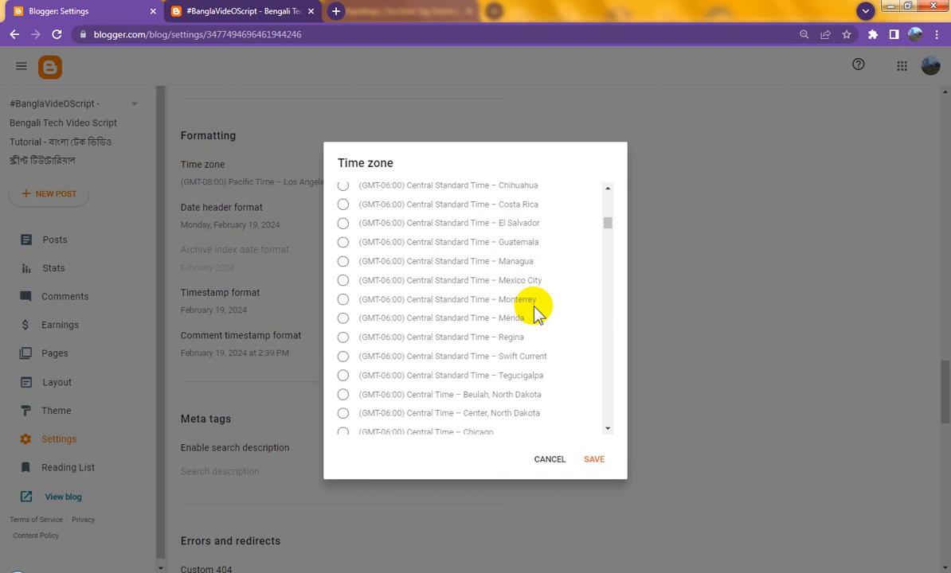
pyautogui.scroll(-5, 536, 313)
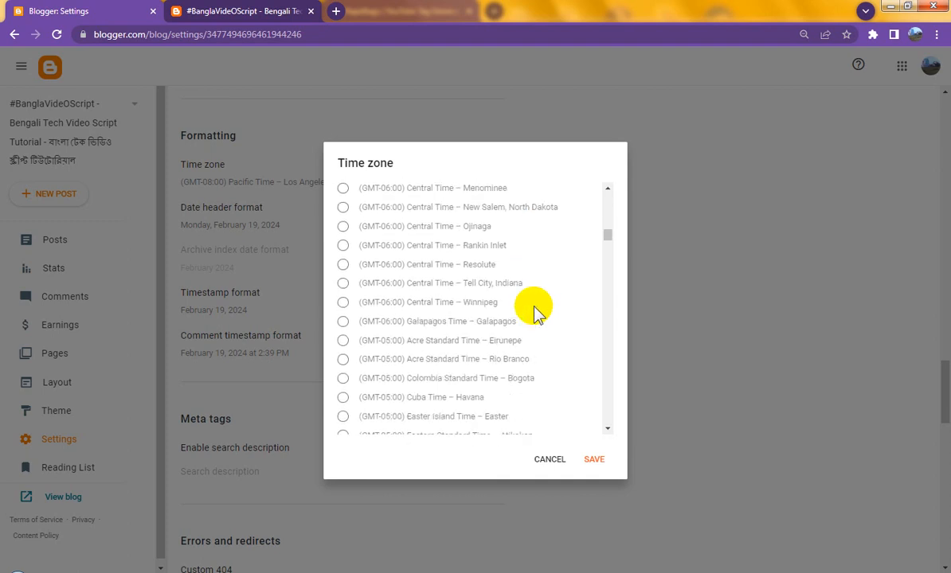
pyautogui.scroll(-8, 536, 313)
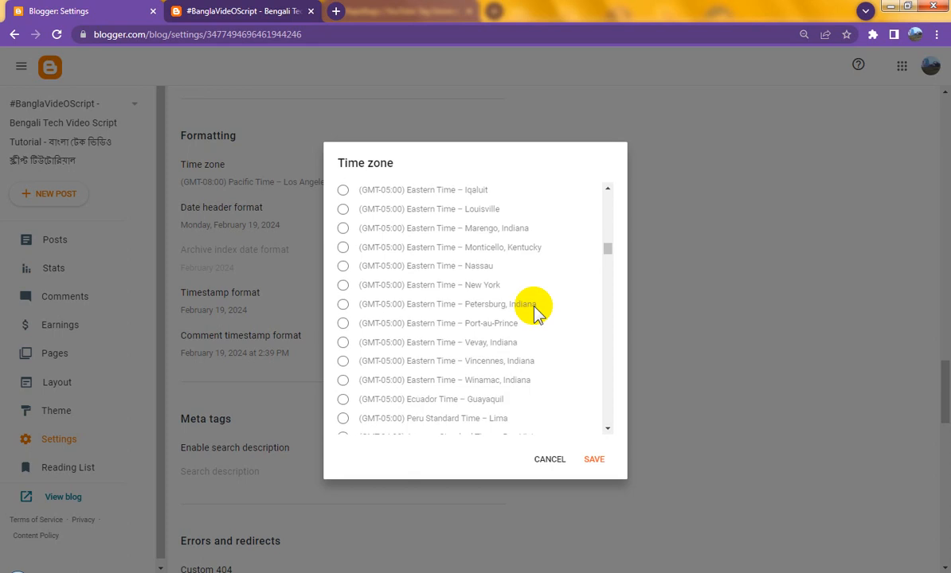
pyautogui.scroll(-5, 536, 313)
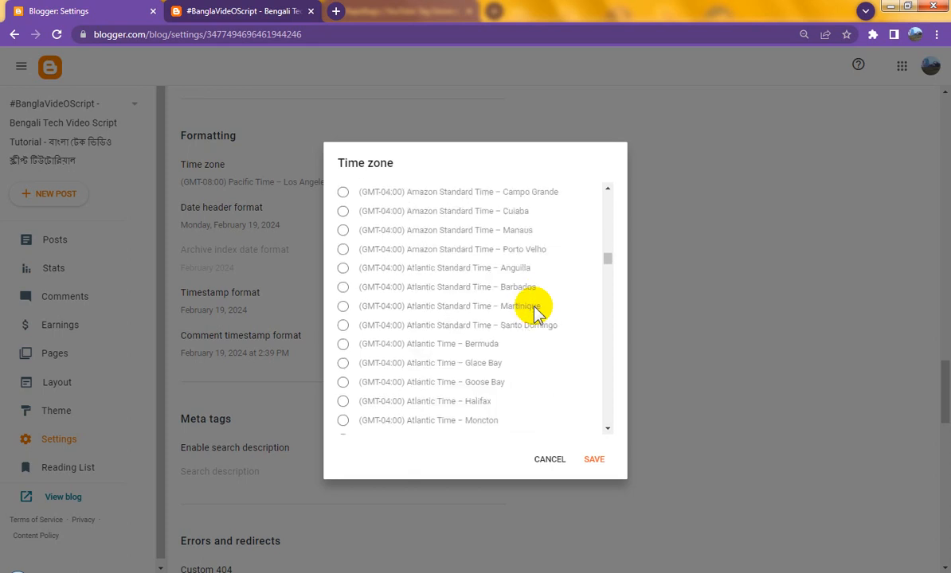
pyautogui.scroll(-4, 536, 313)
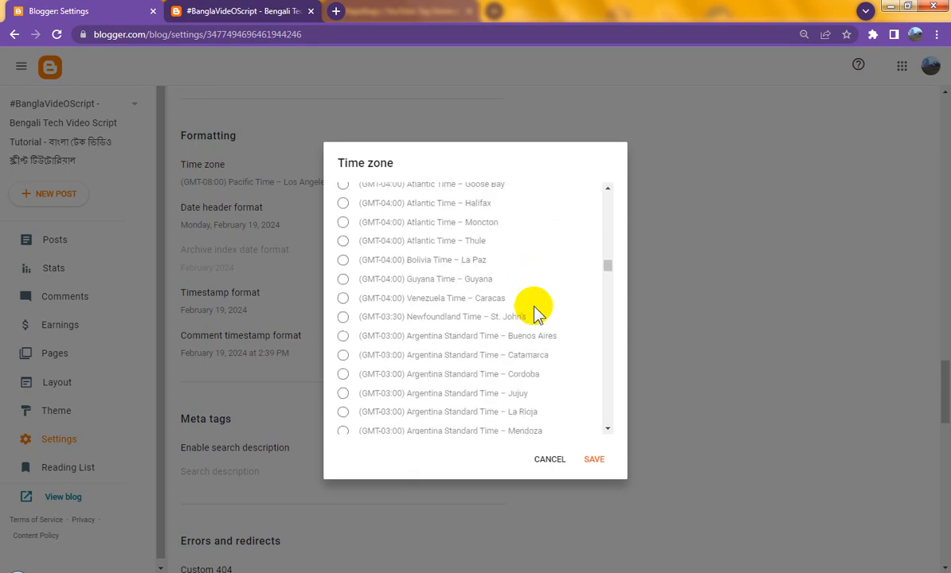
pyautogui.scroll(-8, 536, 313)
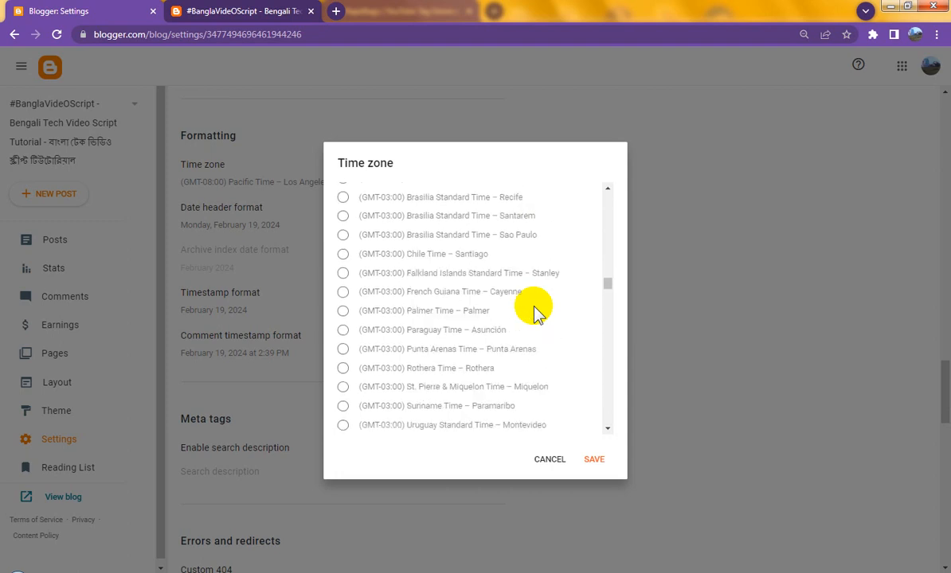
pyautogui.scroll(-1, 536, 313)
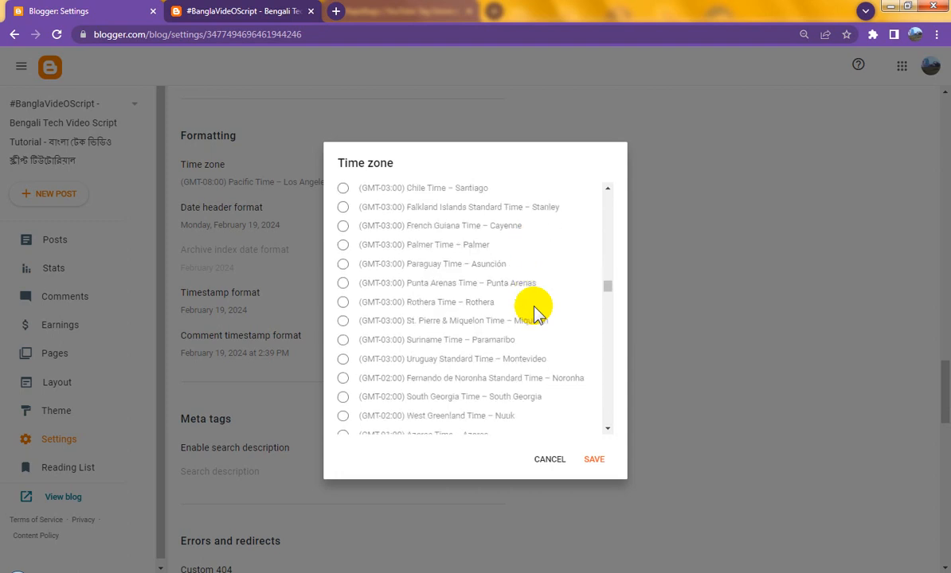
pyautogui.scroll(-10, 536, 313)
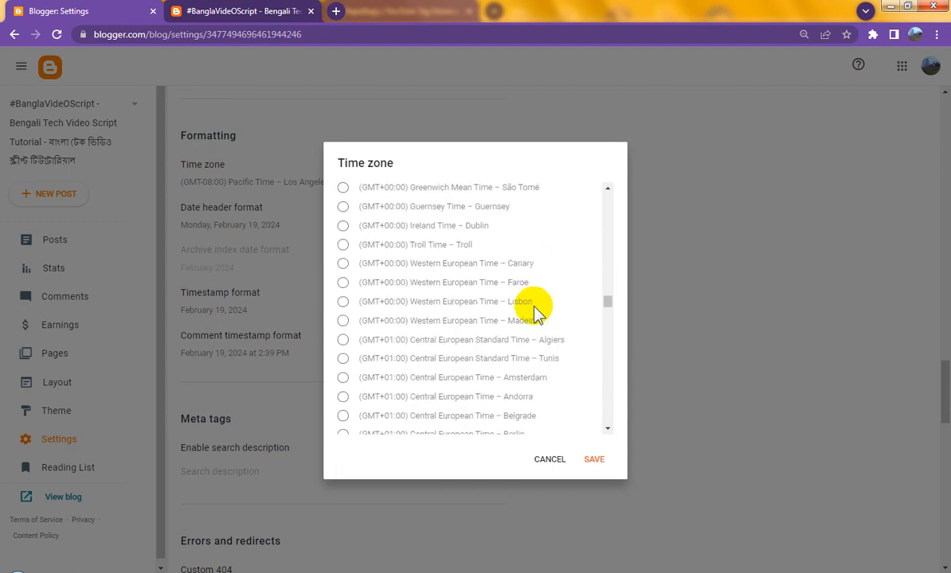
pyautogui.scroll(-15, 536, 313)
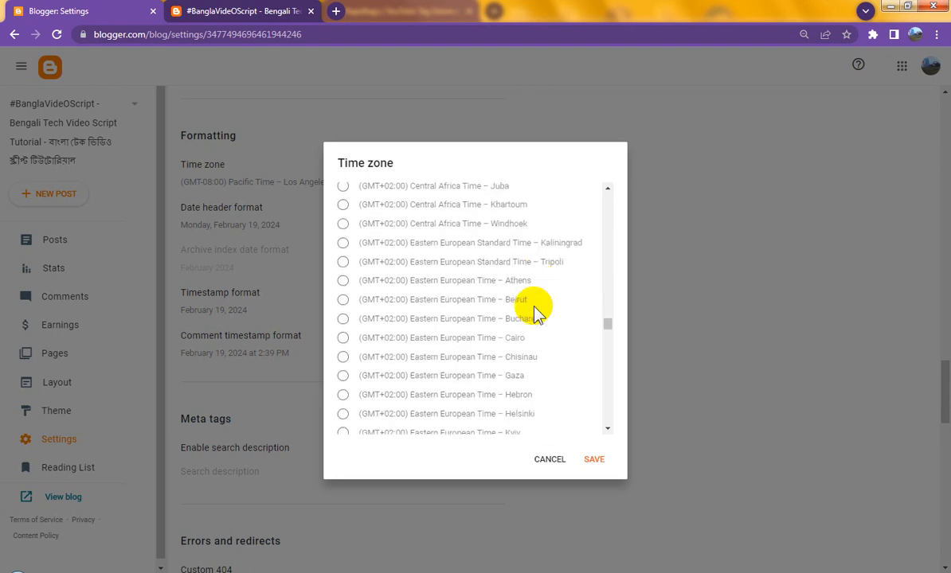
pyautogui.scroll(-1, 536, 313)
pyautogui.scroll(-5, 536, 313)
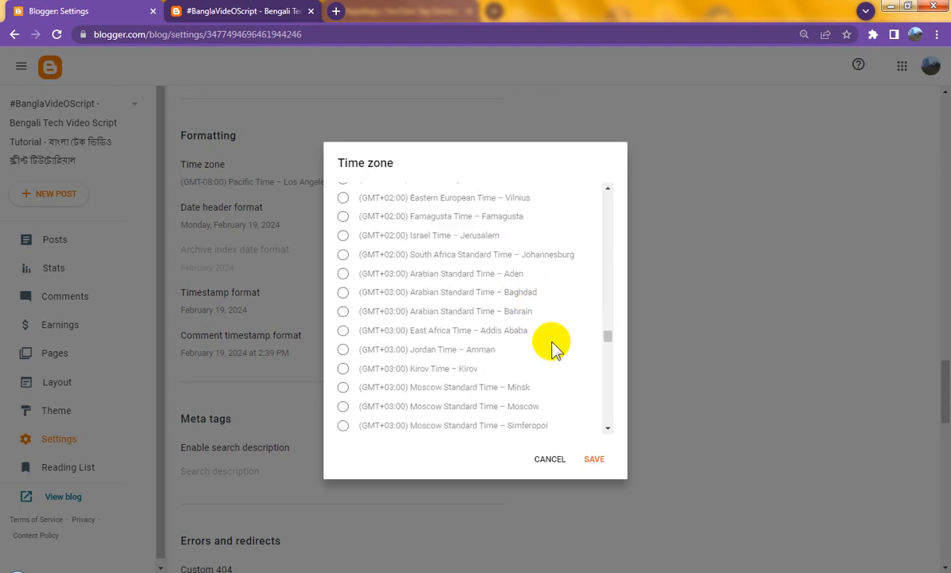
pyautogui.scroll(-5, 555, 348)
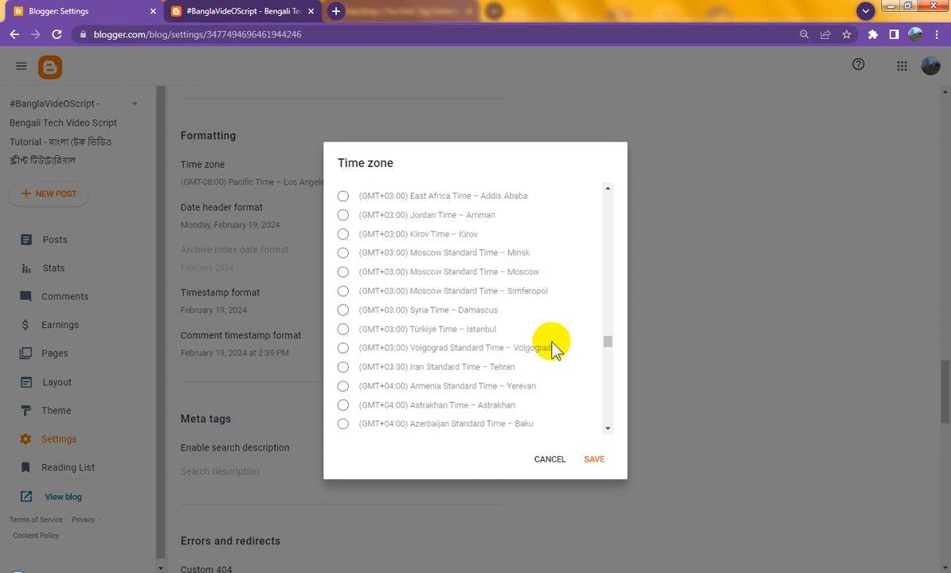
pyautogui.scroll(-3, 555, 348)
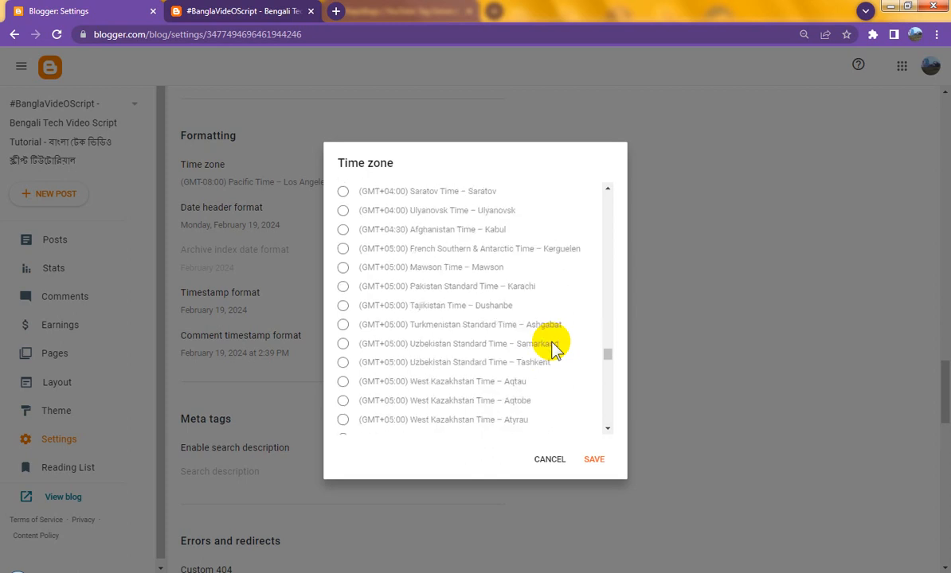
pyautogui.scroll(-1, 555, 348)
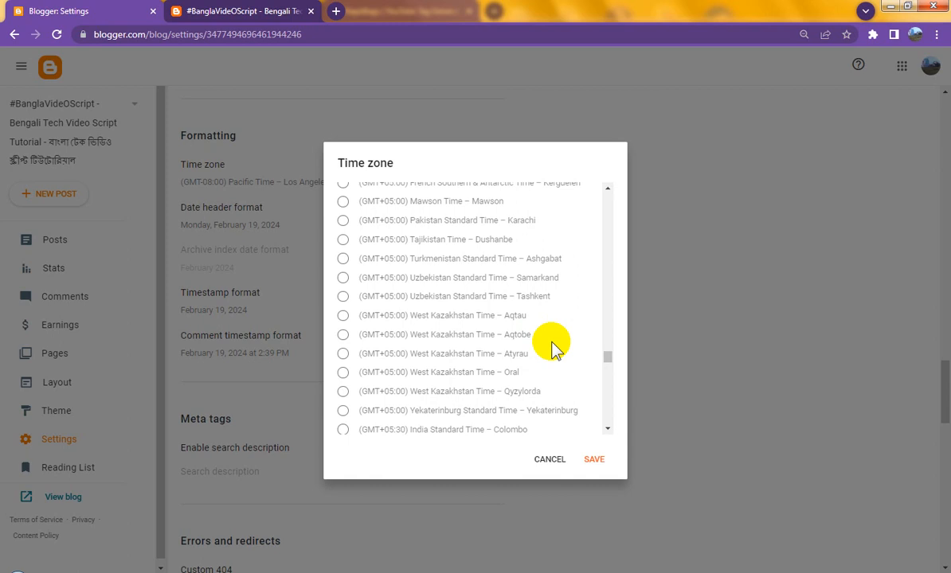
pyautogui.scroll(-1, 555, 348)
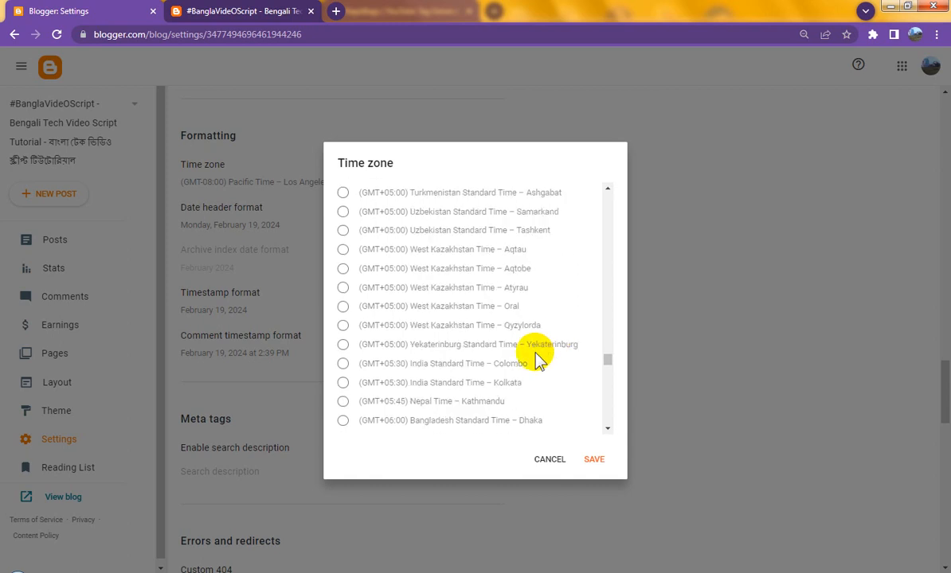
pyautogui.click(344, 422)
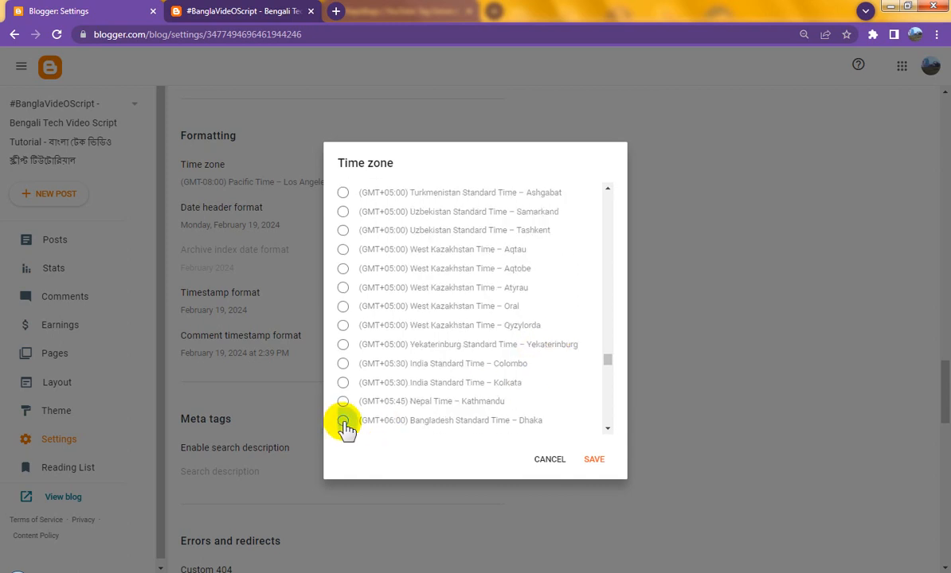
pyautogui.click(596, 460)
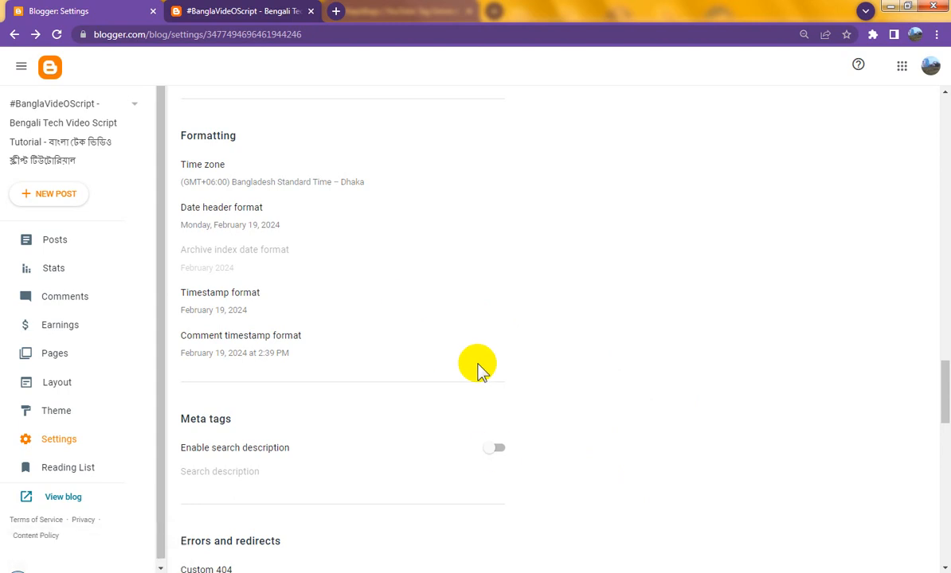
# Enable the search description meta tag, enter the Bengali keyword text starting with ইউটিউব ভিডিও টেক্সট বানিয়ে পড়ার উপায়, and try to save it.
pyautogui.click(495, 449)
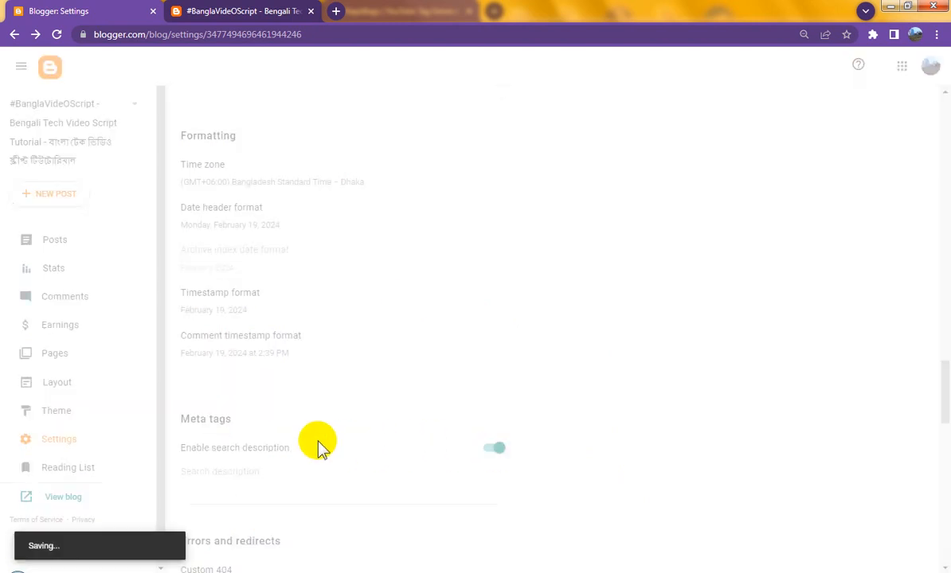
pyautogui.click(226, 473)
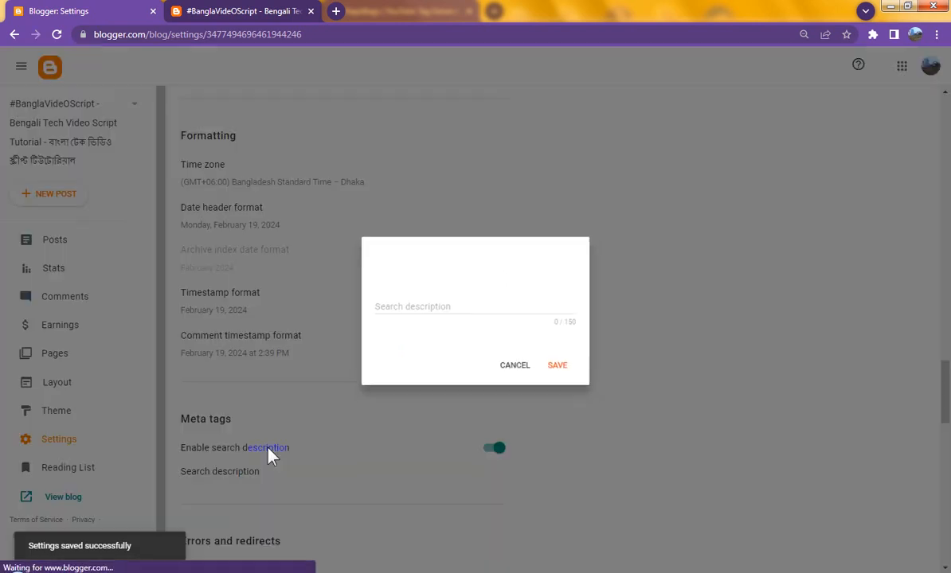
pyautogui.click(397, 304)
pyautogui.write('ইউটিউব ভিডিও টেক্সট বানিয়ে পড়ার উপায়, youtube video to text,ওয়েব ডিজাইন বাংলা ভিডিও টিউটোরিয়াল,গ্রাফিক্স ডিজাইন এর এ টু জেড বাংলা ভিডিও টিউটোরিয়')
pyautogui.click(563, 370)
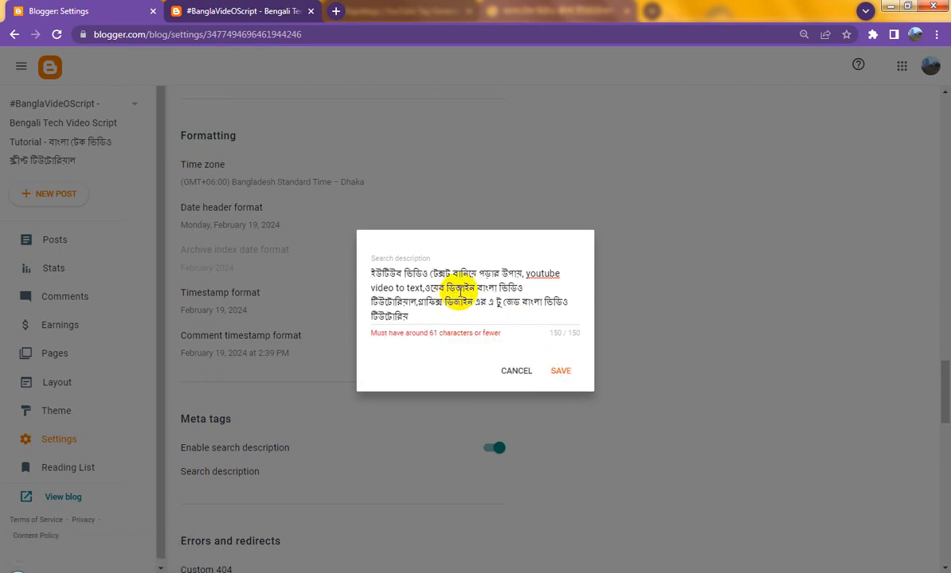
# Shorten the search description by removing "youtube video to text," and the trailing বাংলা ভিডিও টিউটোরিয়, trying to save after each cut.
pyautogui.moveTo(526, 273); pyautogui.dragTo(427, 290)
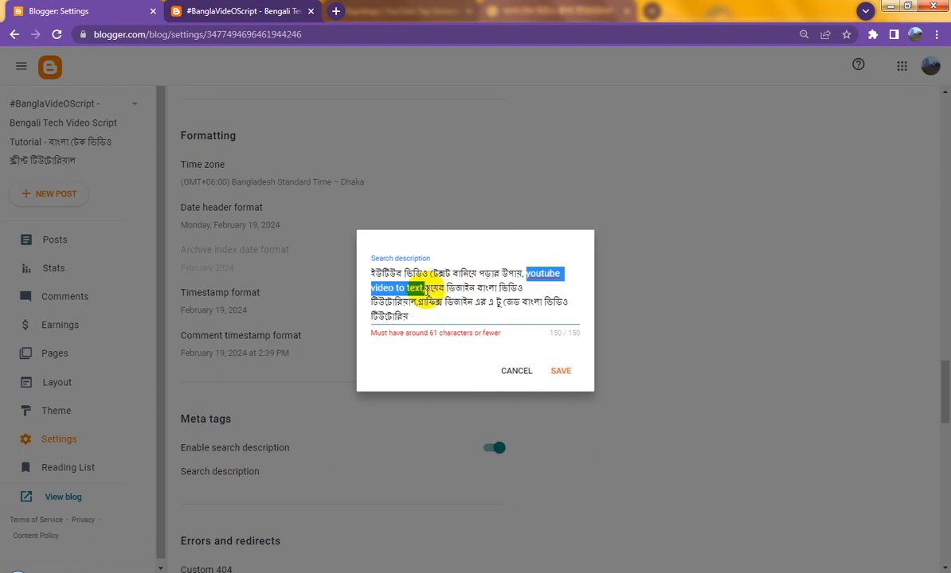
pyautogui.press('BackSpace')
pyautogui.click(564, 371)
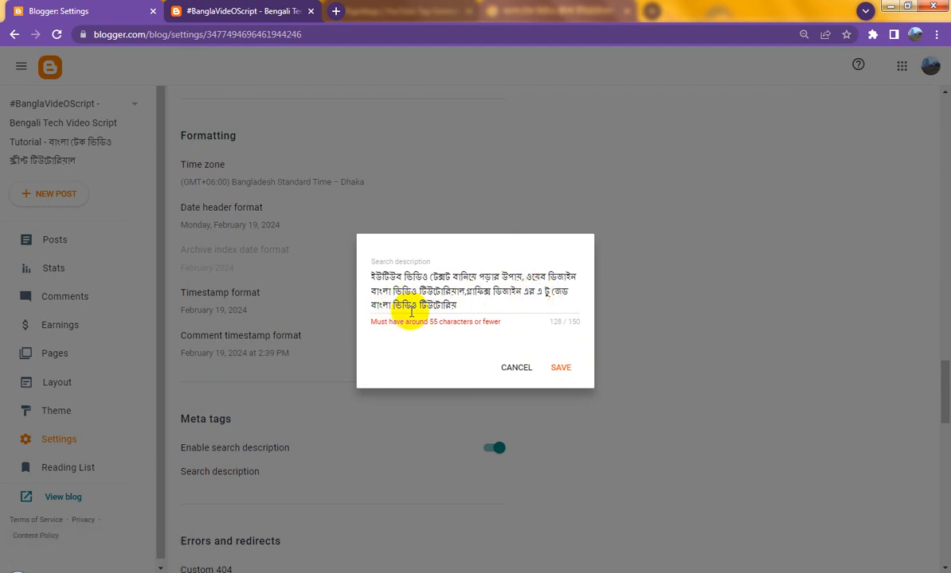
pyautogui.moveTo(370, 306); pyautogui.dragTo(495, 301)
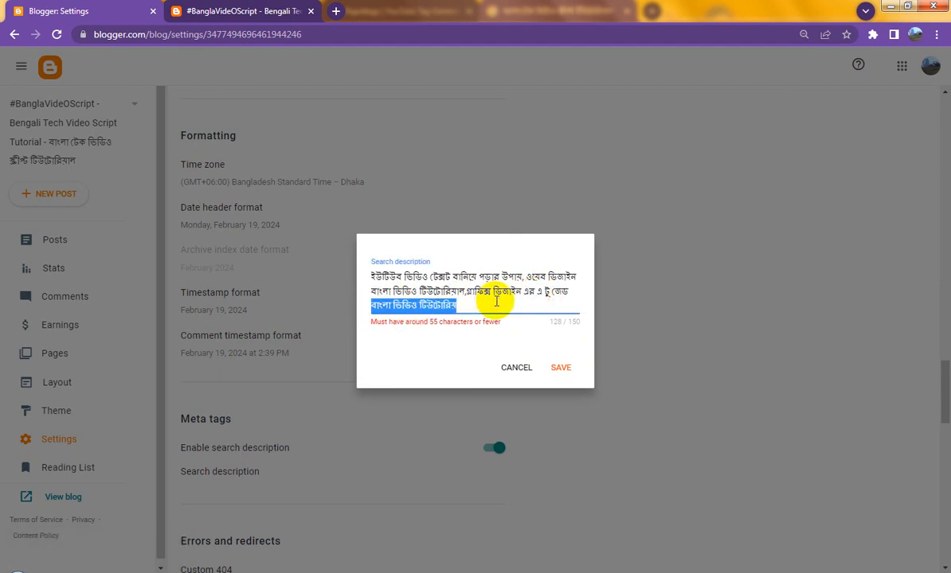
pyautogui.press('BackSpace')
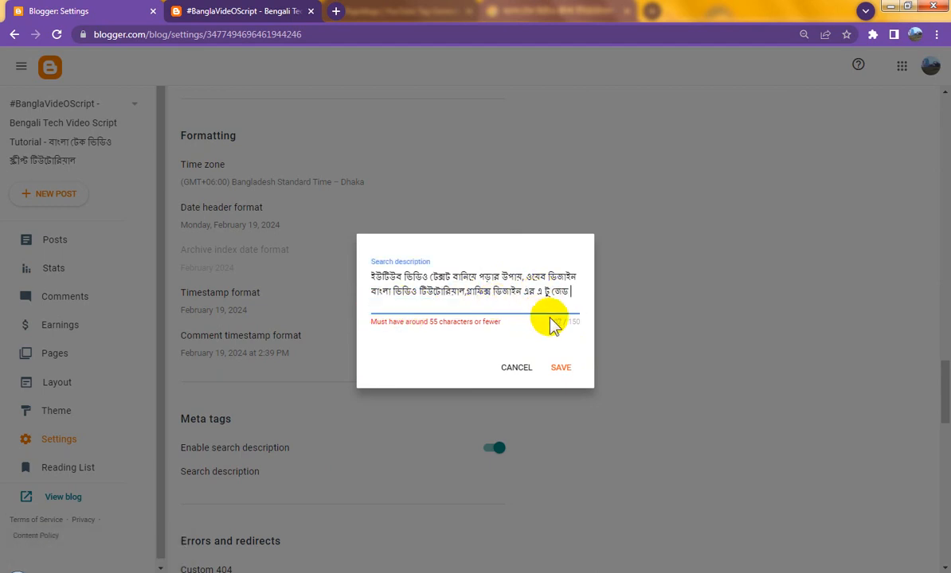
pyautogui.click(566, 371)
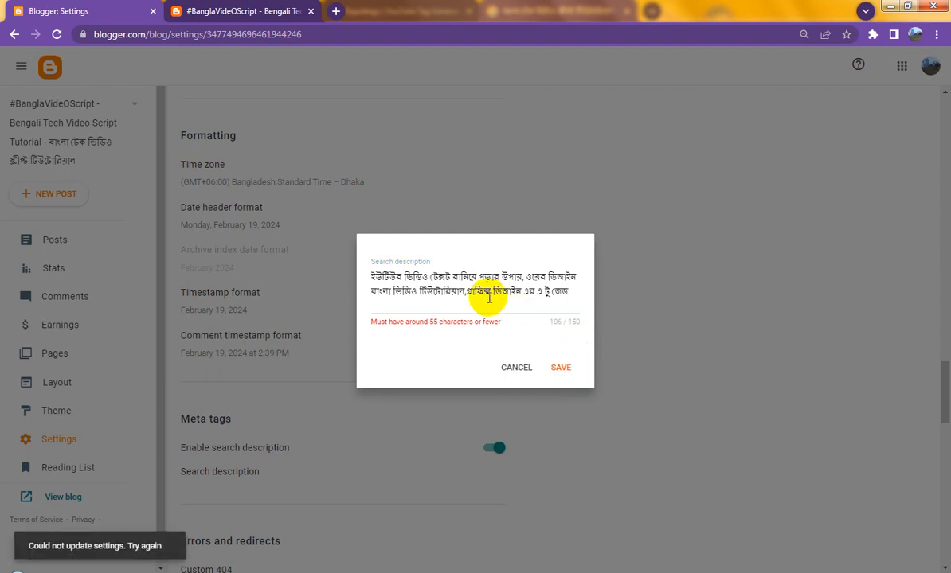
# Shorten the search description by removing এর এ টু জেড, টেক্সট and পড়ার উপায়, trying to save after each cut.
pyautogui.moveTo(524, 292); pyautogui.dragTo(617, 339)
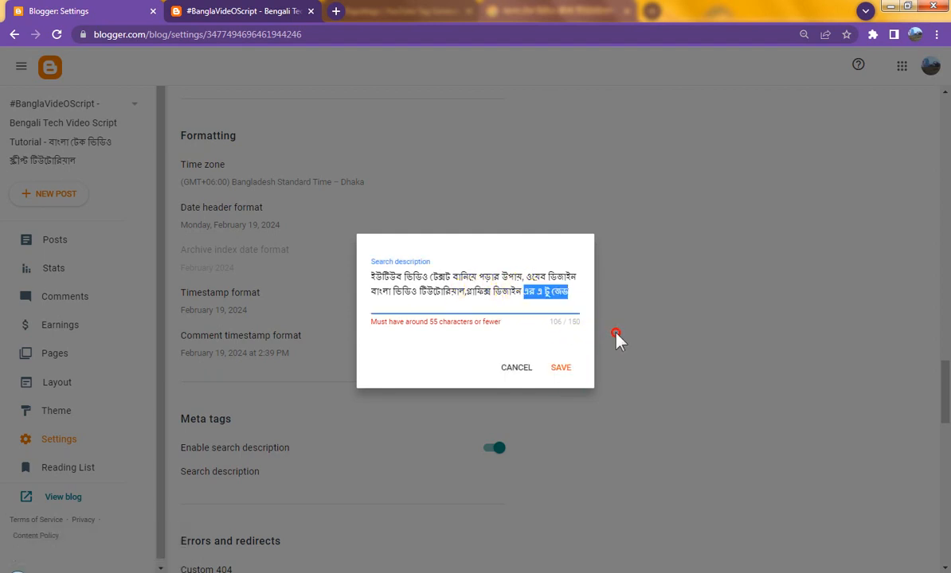
pyautogui.click(563, 369)
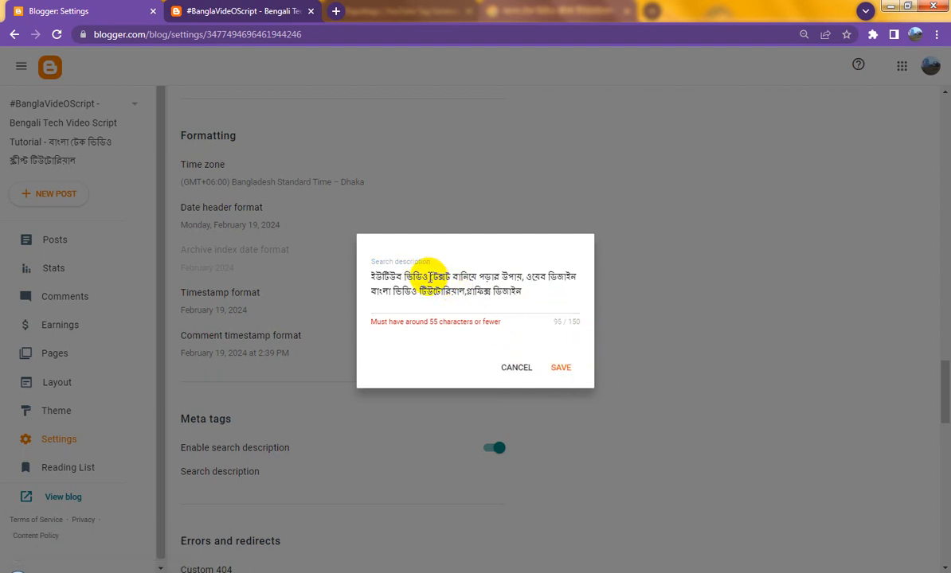
pyautogui.moveTo(427, 276); pyautogui.dragTo(452, 276)
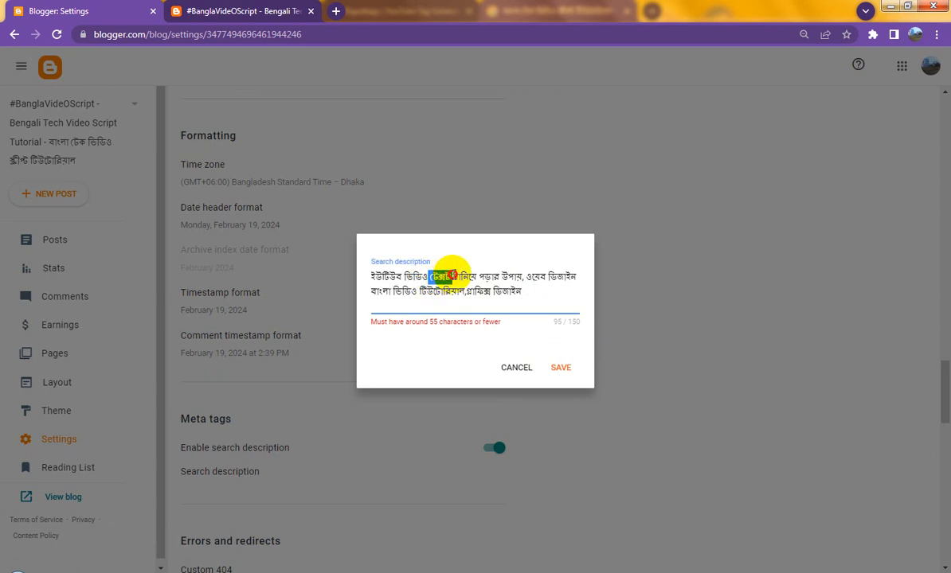
pyautogui.press('BackSpace')
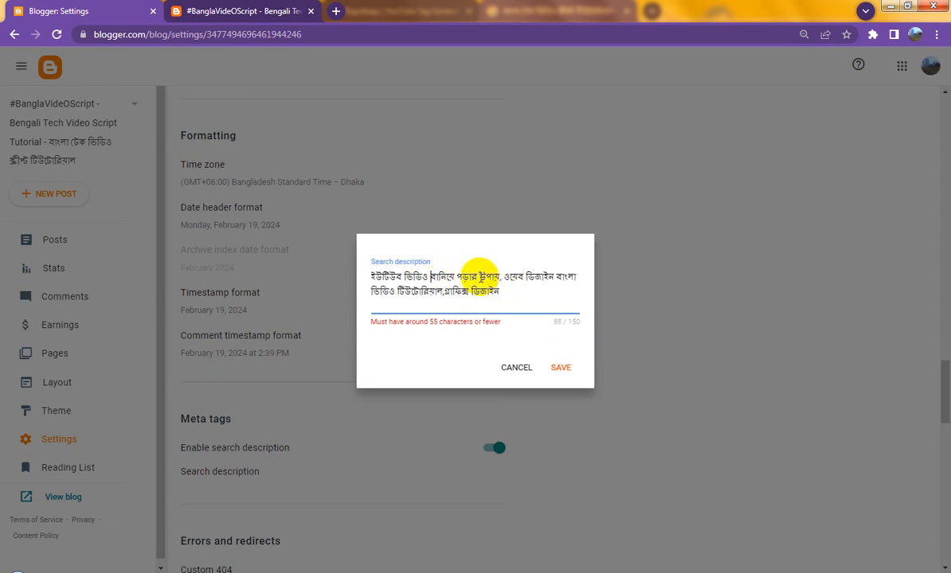
pyautogui.click(560, 370)
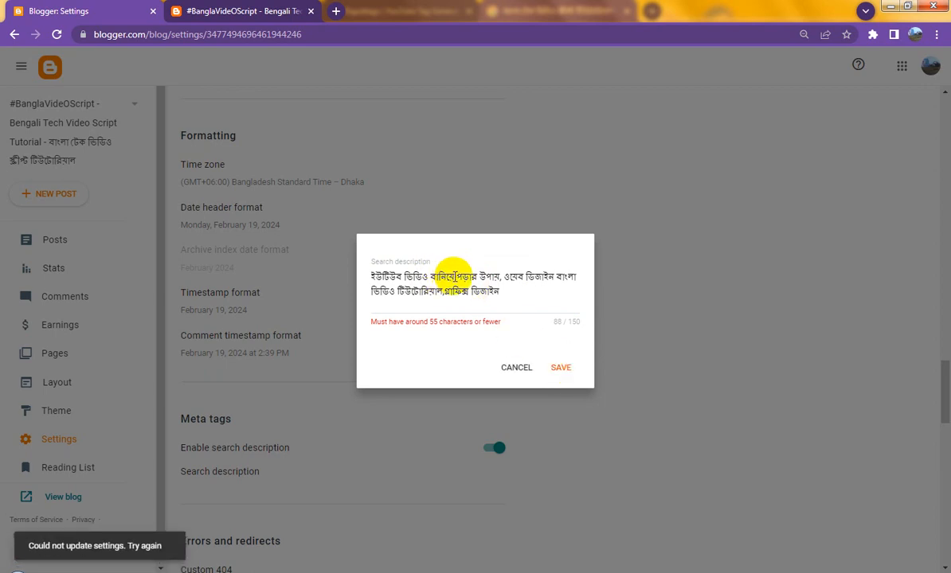
pyautogui.moveTo(455, 277); pyautogui.dragTo(494, 276)
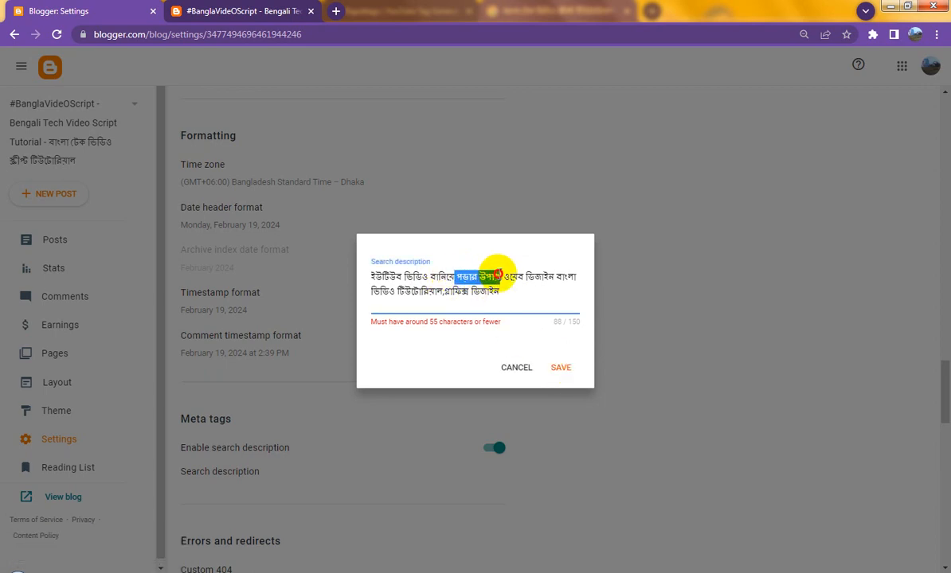
pyautogui.press('BackSpace')
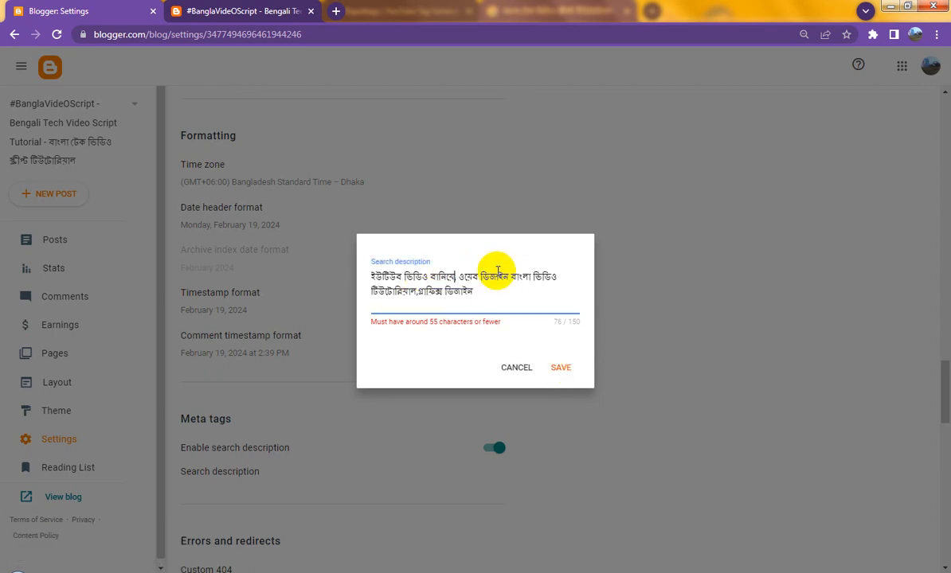
pyautogui.click(563, 369)
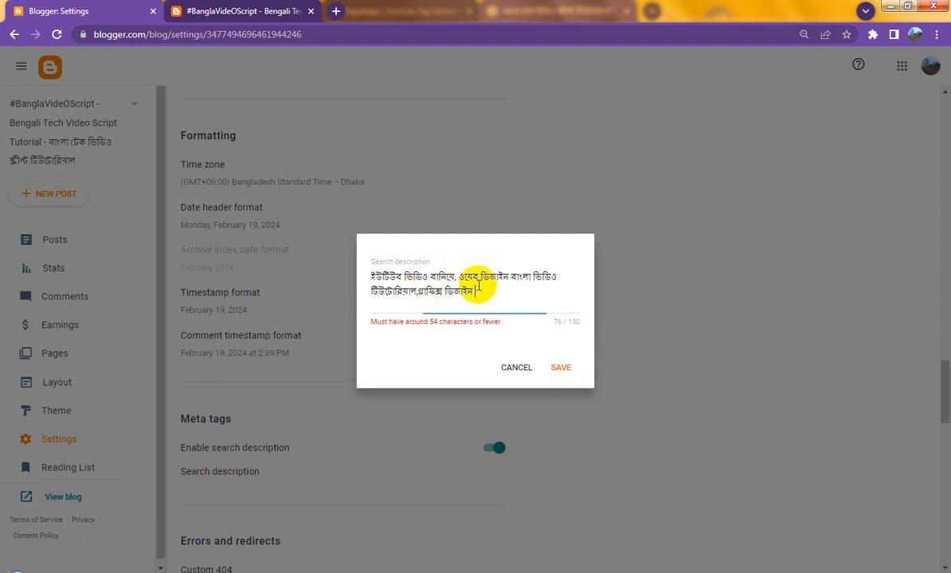
# Copy the whole search description, clear the field, paste the text back and try to save it.
pyautogui.moveTo(475, 292); pyautogui.dragTo(261, 266)
pyautogui.hotkey('ctrl', 'c')
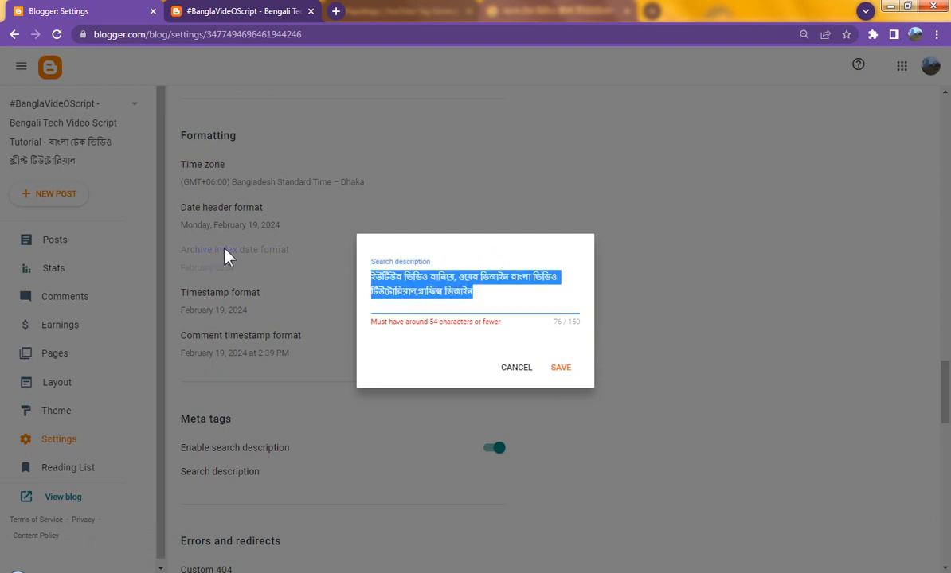
pyautogui.press('BackSpace')
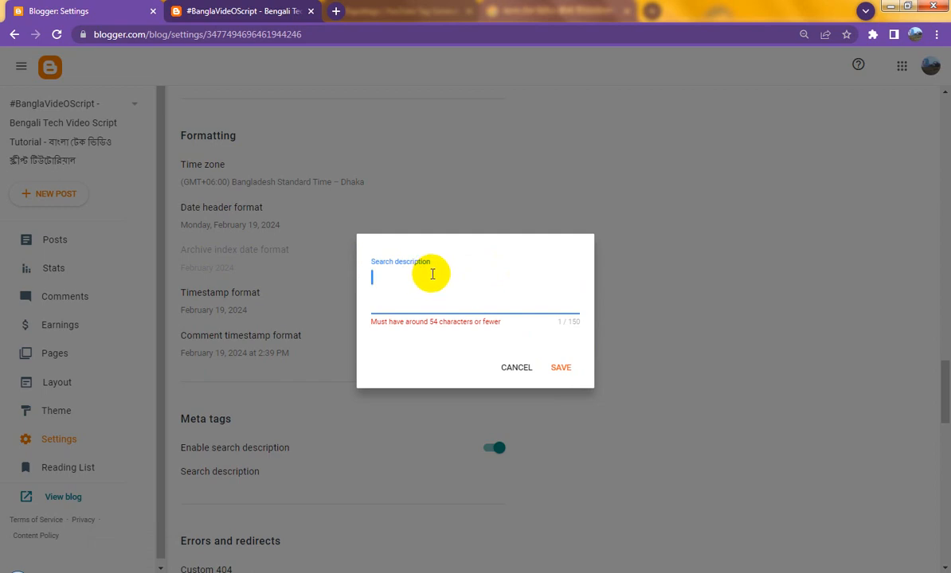
pyautogui.hotkey('ctrl', 'v')
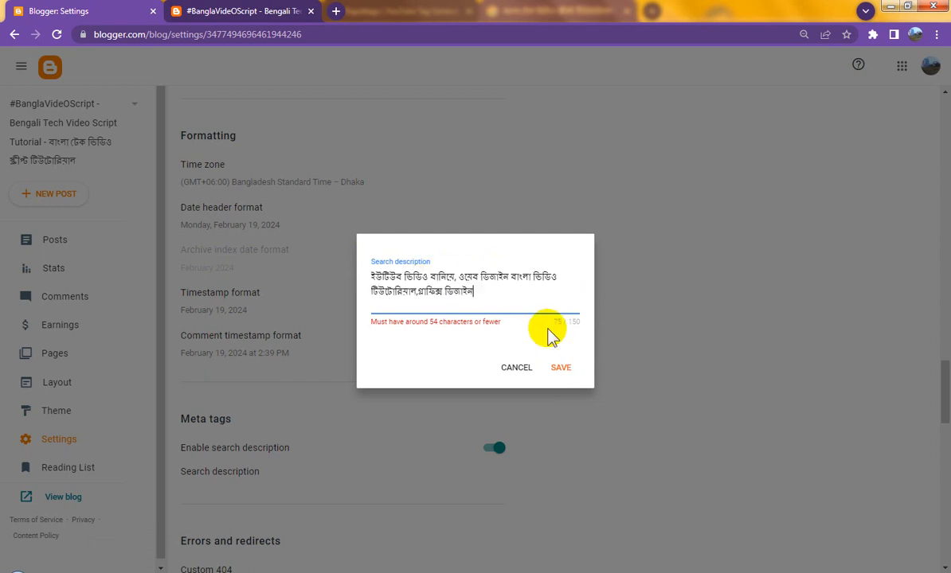
pyautogui.click(561, 369)
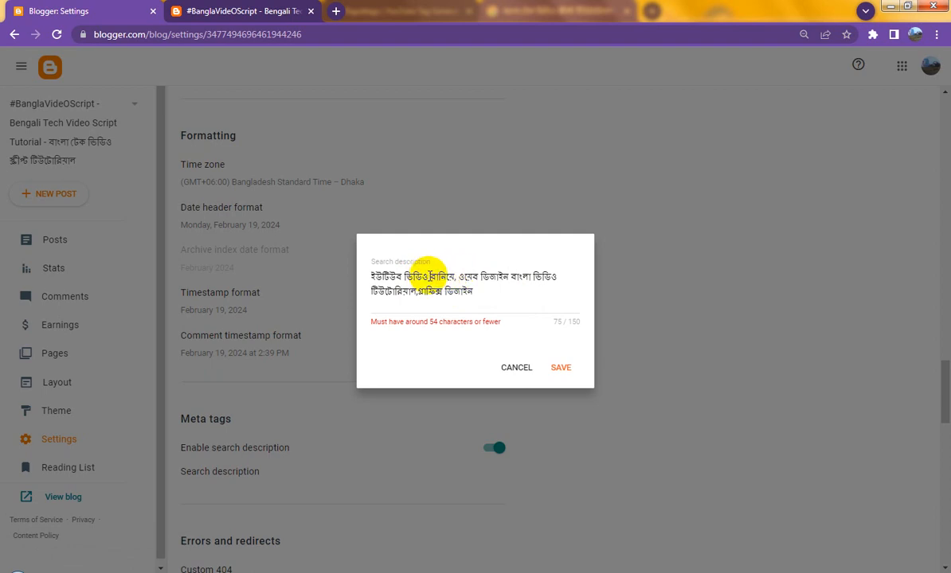
# Replace বানিয়ে, in the search description with a comma directly after ইউটিউব ভিডিও and try to save it.
pyautogui.moveTo(431, 277); pyautogui.dragTo(456, 275)
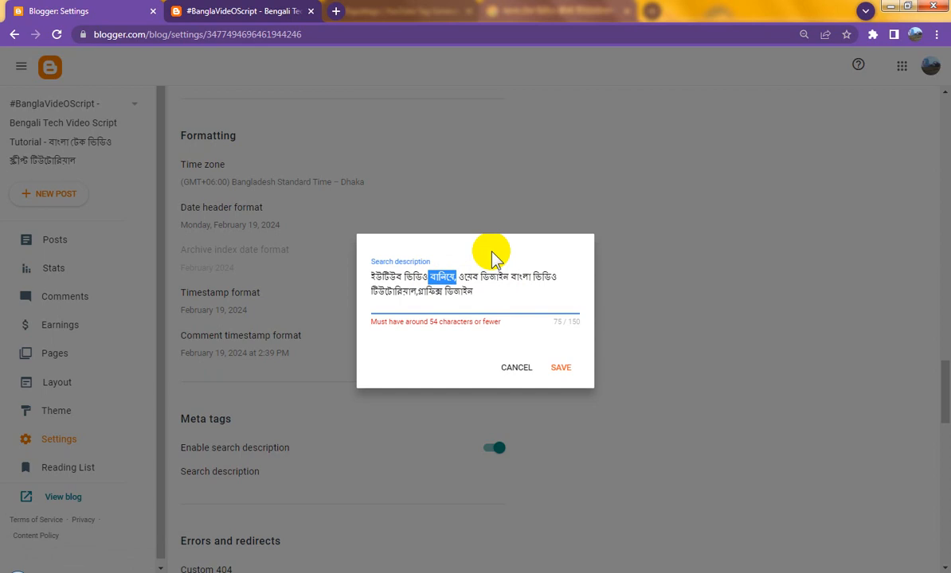
pyautogui.press('BackSpace')
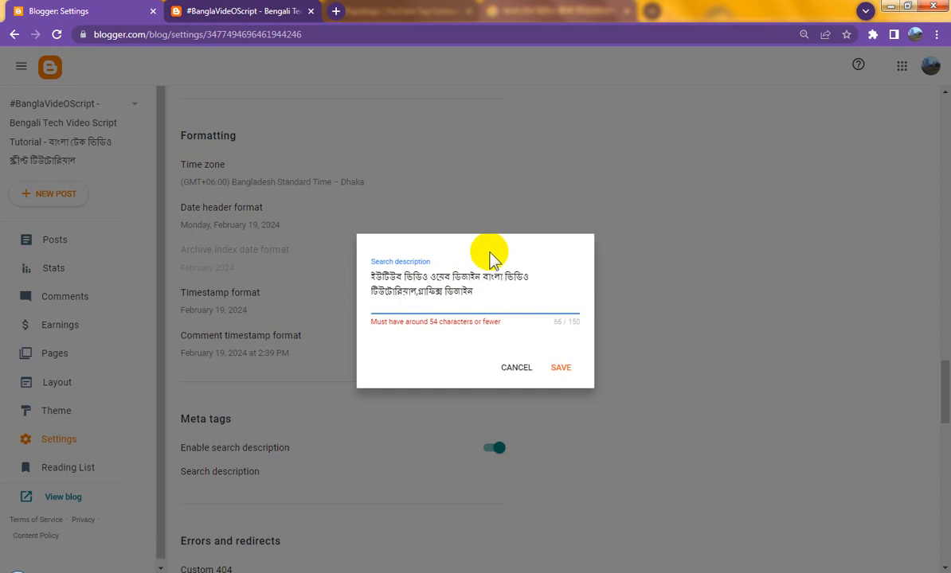
pyautogui.write(',')
pyautogui.click(564, 367)
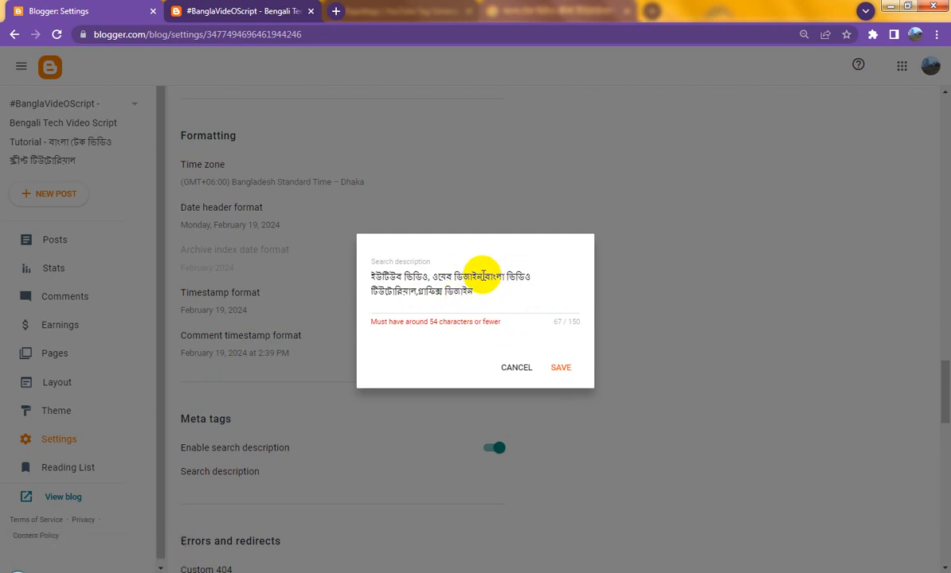
# Copy and clear the search description, cancel its dialog, reopen it, paste the text again and try to save.
pyautogui.click(482, 276)
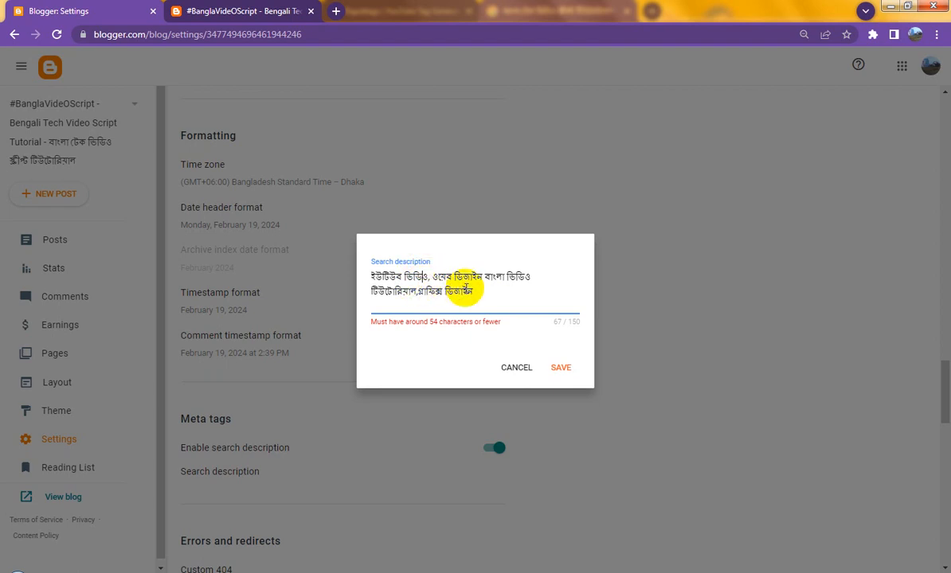
pyautogui.moveTo(470, 292); pyautogui.dragTo(296, 275)
pyautogui.hotkey('ctrl', 'c')
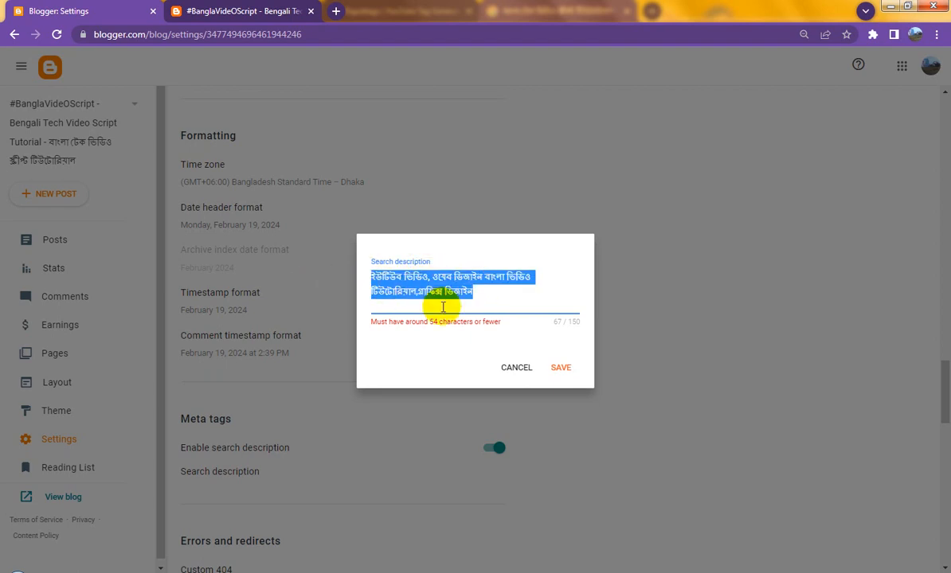
pyautogui.press('BackSpace')
pyautogui.click(514, 368)
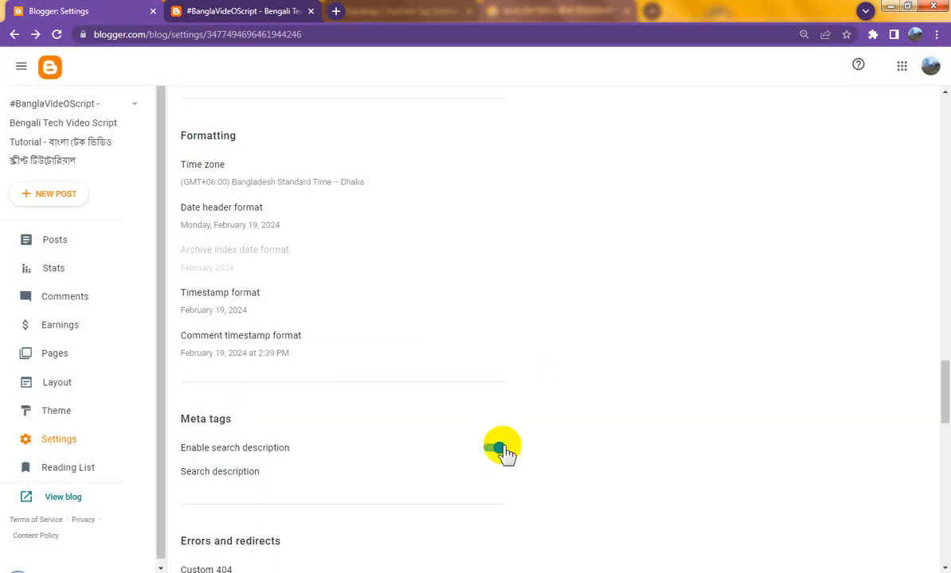
pyautogui.click(230, 478)
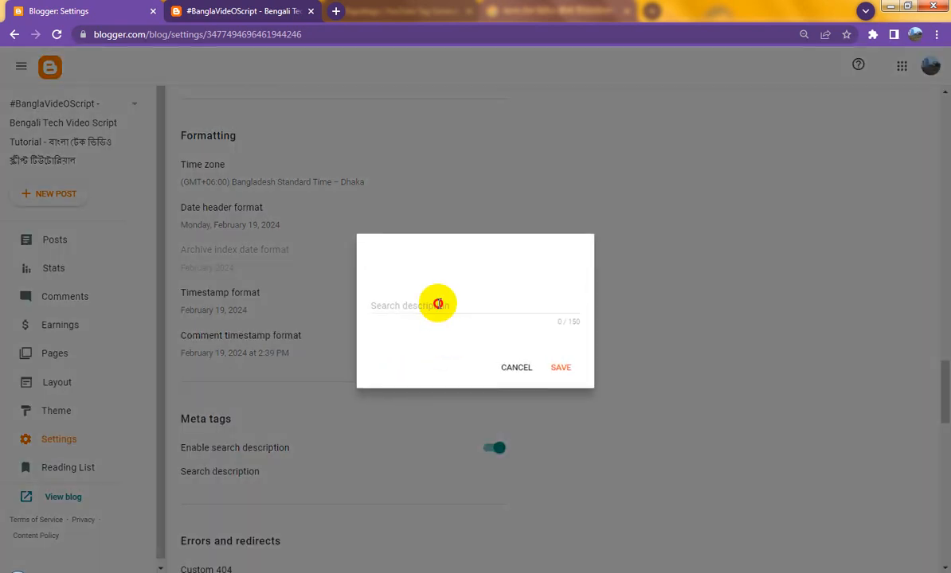
pyautogui.click(435, 306)
pyautogui.hotkey('ctrl', 'v')
pyautogui.click(567, 371)
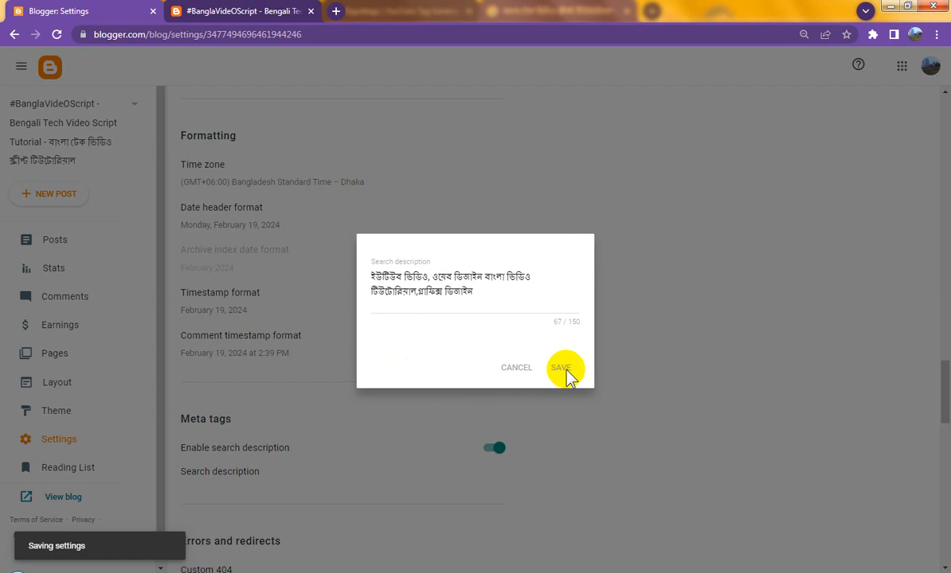
# Shorten the search description to ইউটিউব ভিডিও বাংলা ভিডিও টিউটোরিয়াল,গ্রাফিক্স ডিজাইন and save it.
pyautogui.click(493, 293)
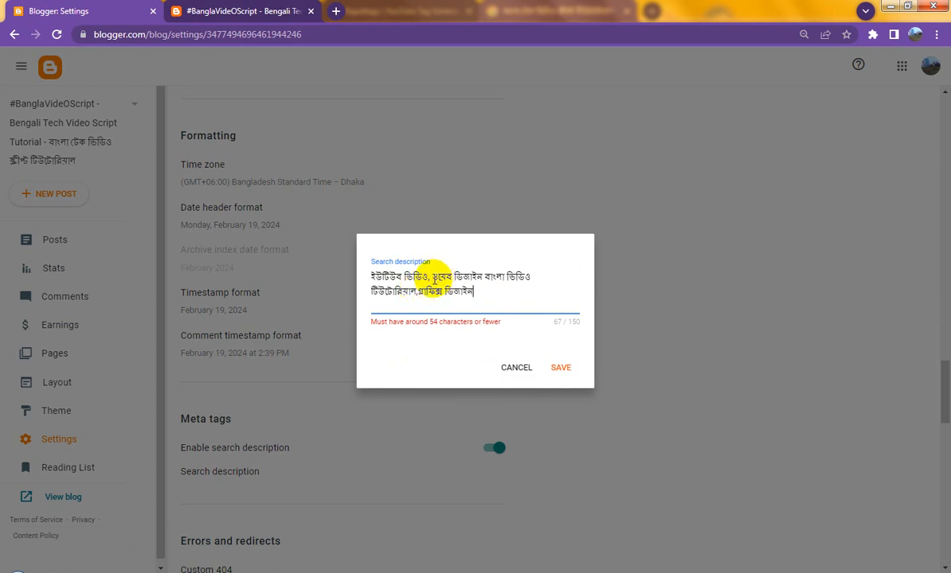
pyautogui.moveTo(434, 279); pyautogui.dragTo(483, 277)
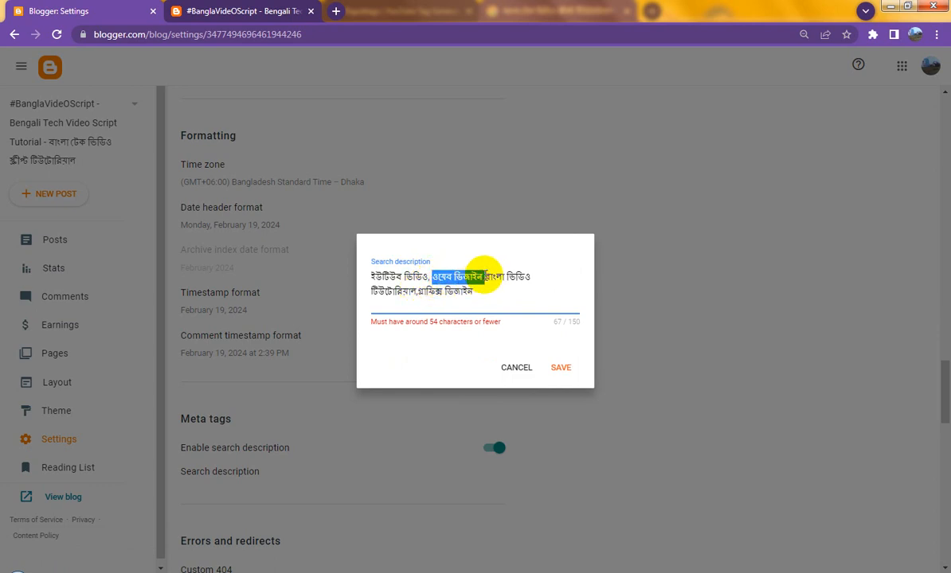
pyautogui.press('BackSpace')
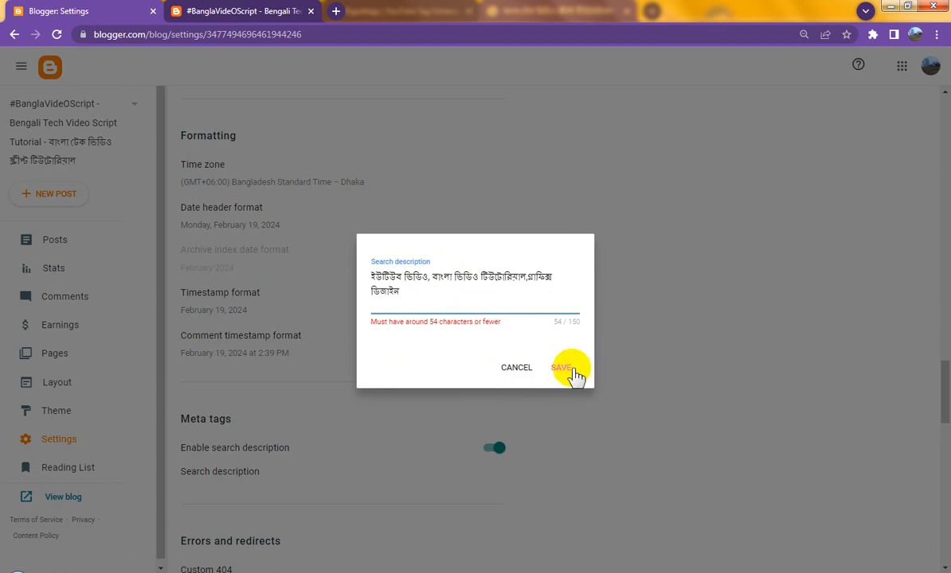
pyautogui.press('BackSpace')
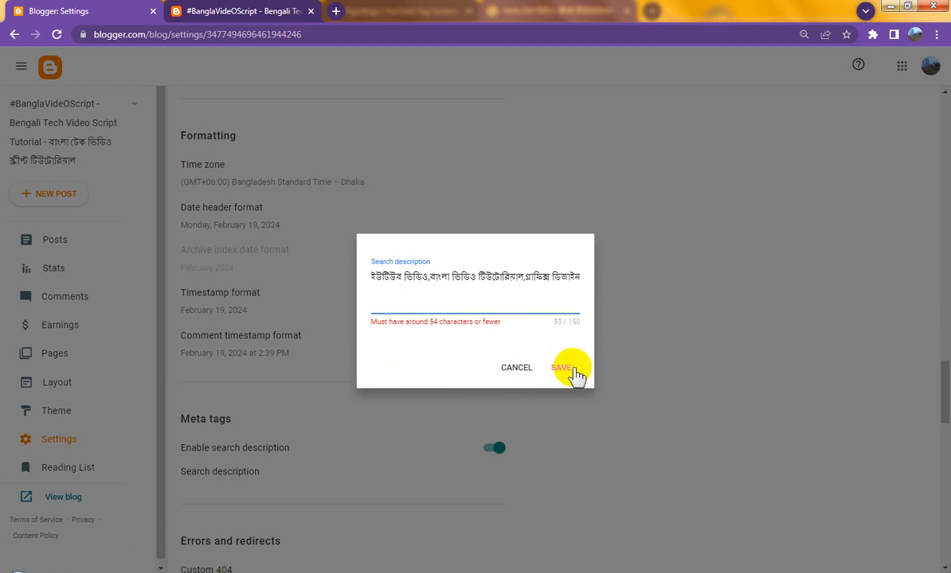
pyautogui.press('BackSpace')
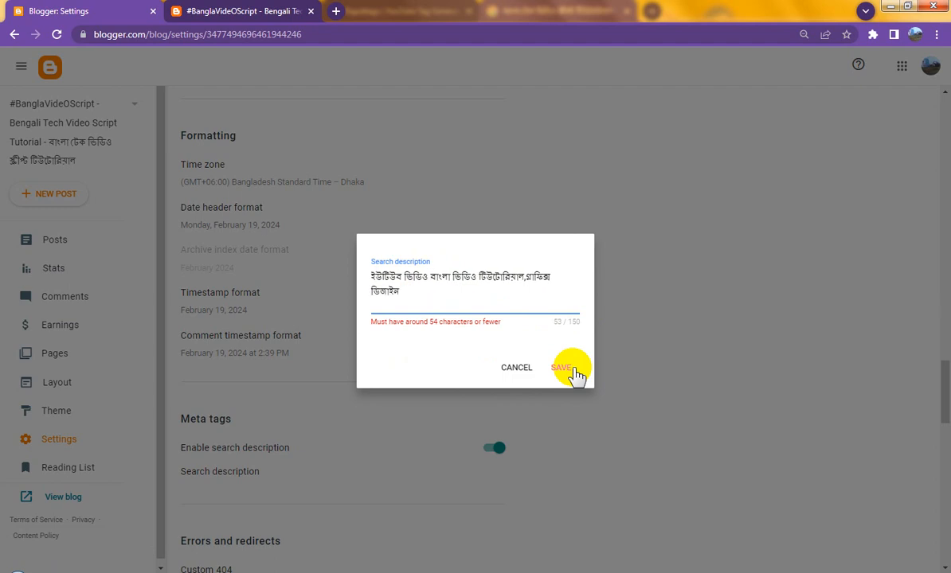
pyautogui.click(561, 368)
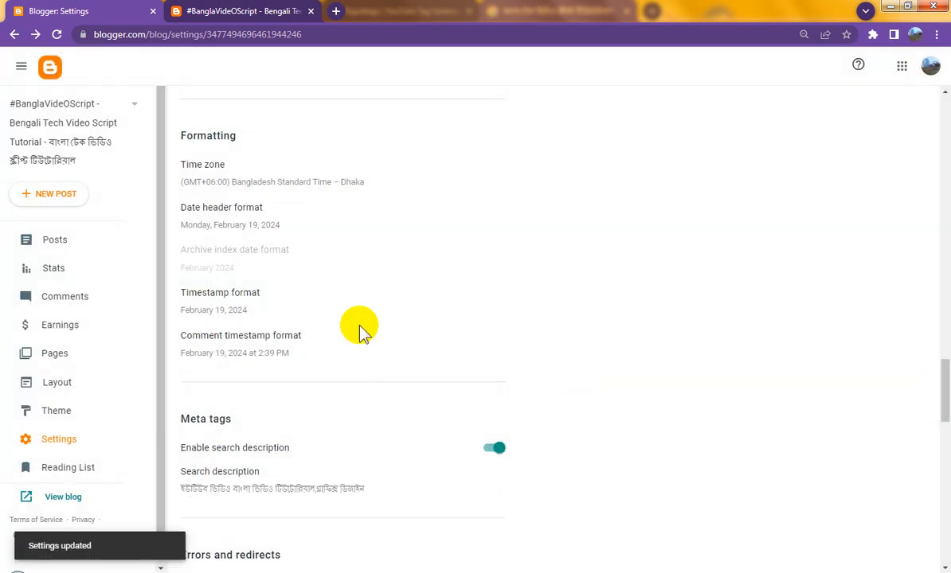
# Enable custom robots.txt in the Crawlers and indexing settings.
pyautogui.scroll(-2, 468, 415)
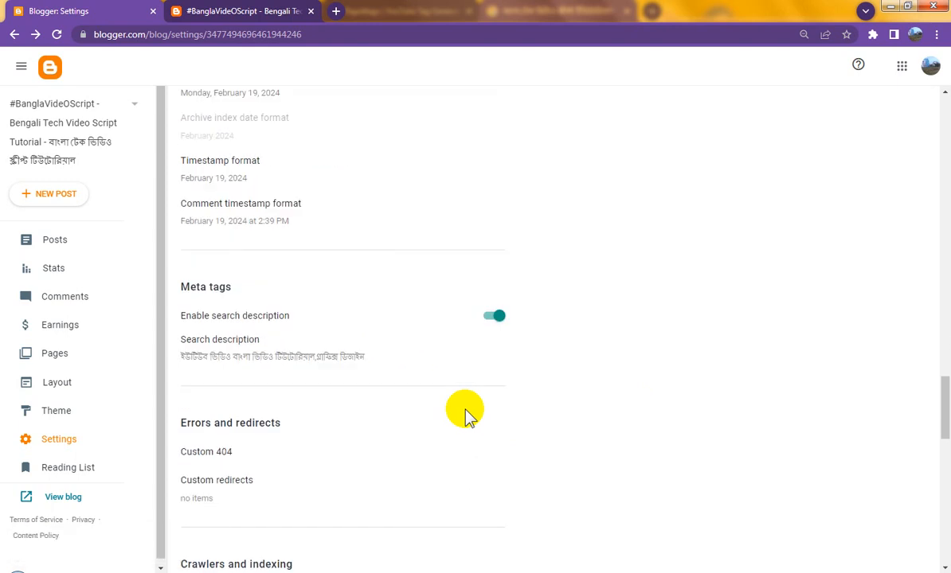
pyautogui.scroll(-5, 468, 416)
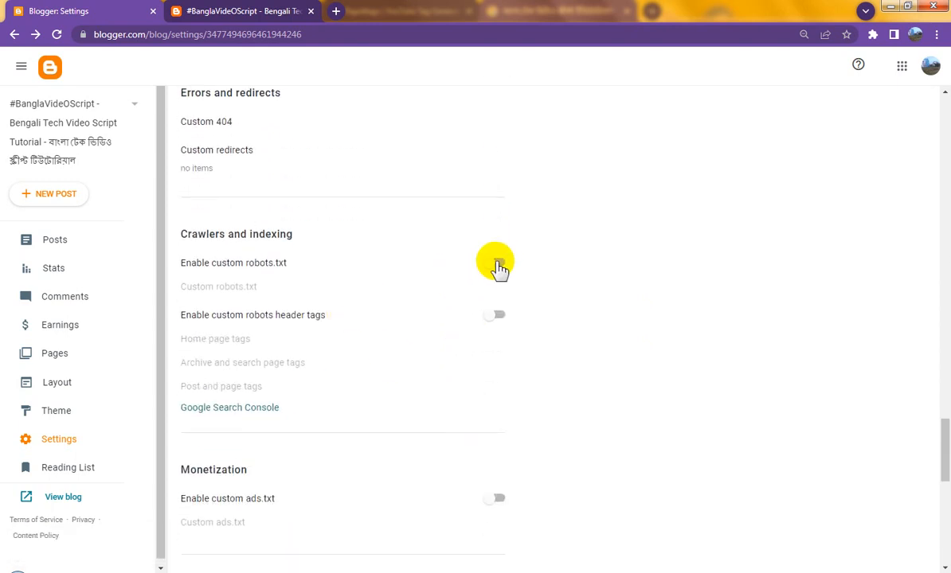
pyautogui.click(497, 264)
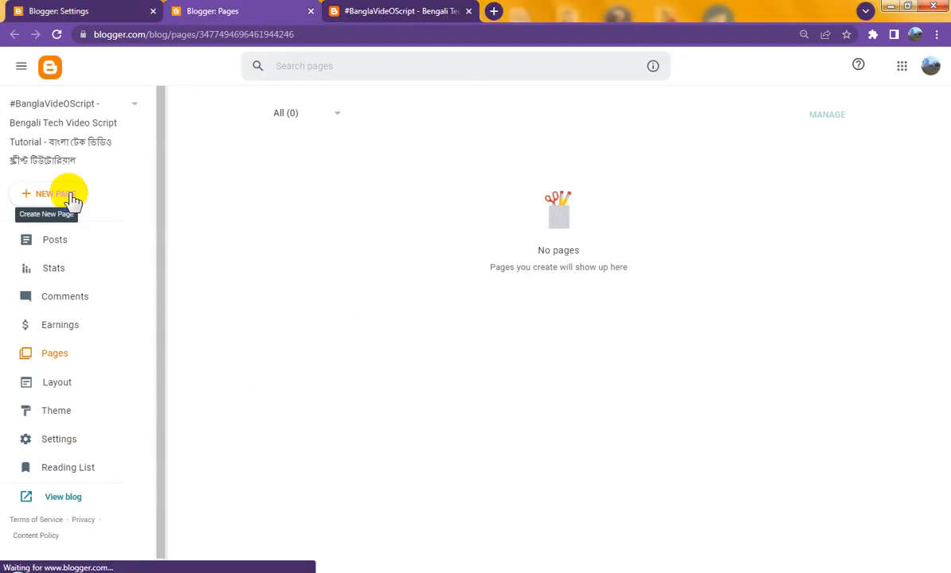
# Create a new page, replace its entire HTML with the copied bloggersitemap script code, and return to Compose view.
pyautogui.click(70, 197)
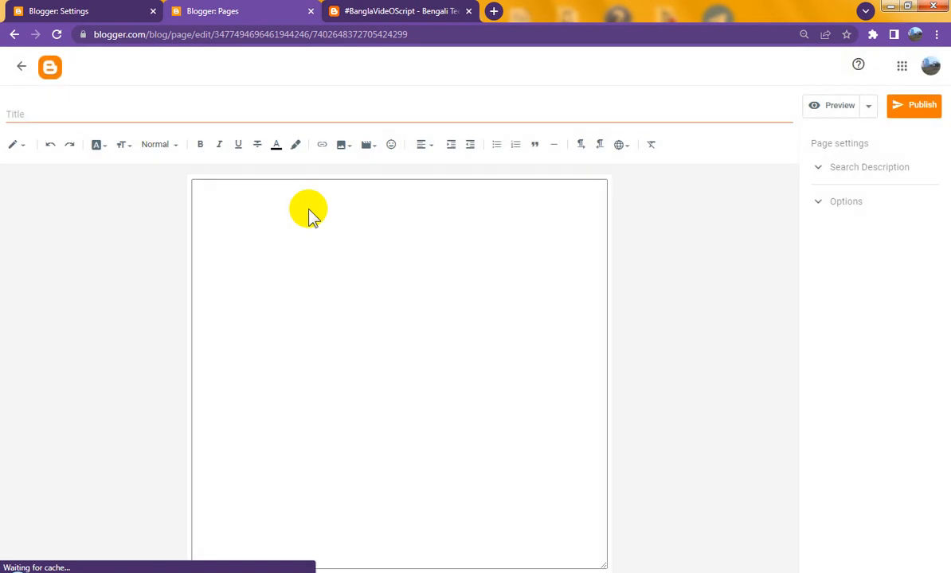
pyautogui.click(17, 145)
pyautogui.click(43, 123)
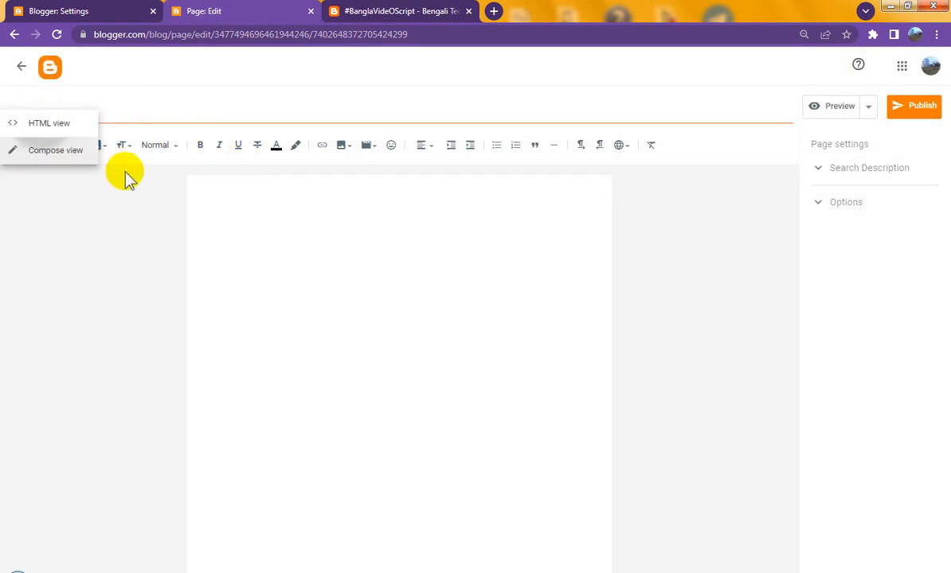
pyautogui.hotkey('ctrl', 'a')
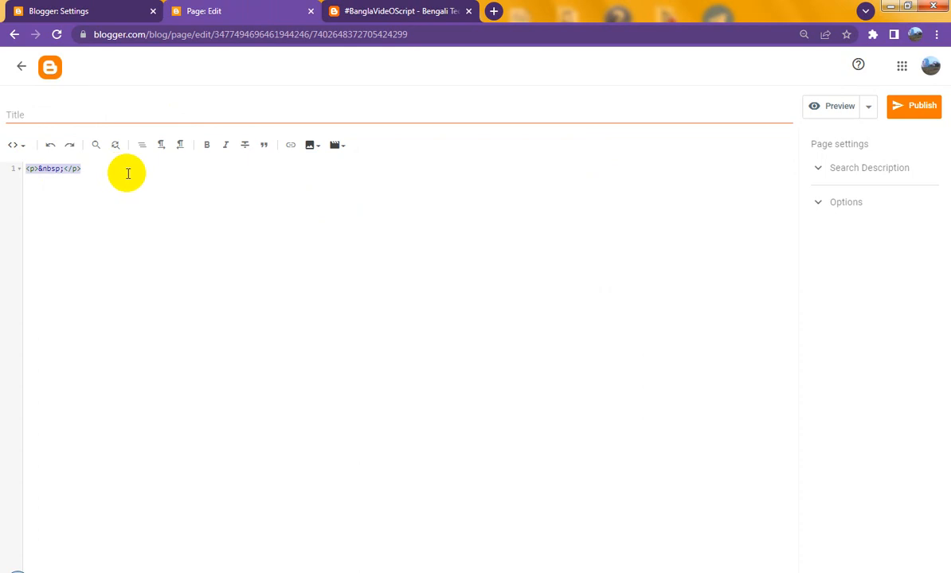
pyautogui.hotkey('ctrl', 'v')
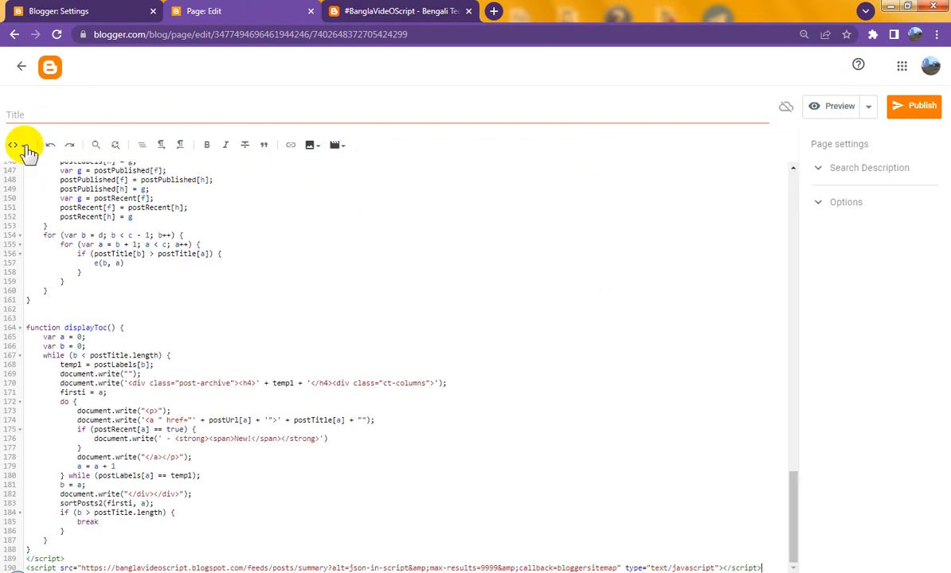
pyautogui.click(16, 150)
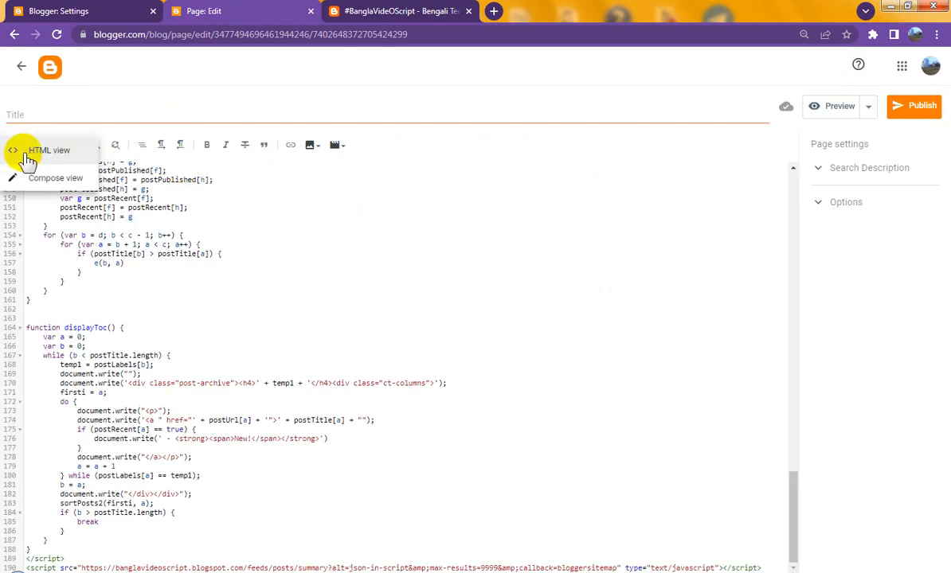
pyautogui.click(47, 178)
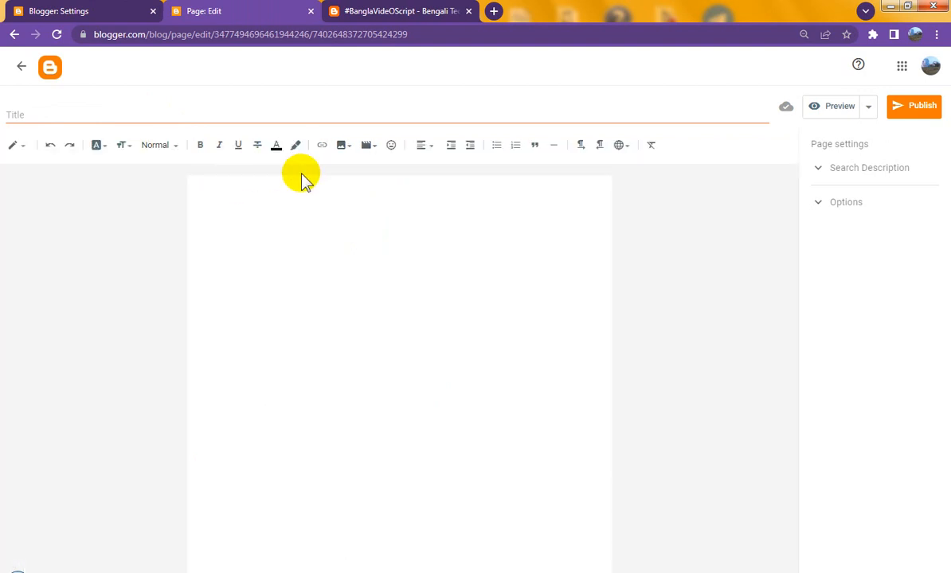
# Title the new page #banglavideoscript [SITEMAP], copying the banglavideoscript name from the live blog's address.
pyautogui.click(374, 7)
pyautogui.click(178, 36)
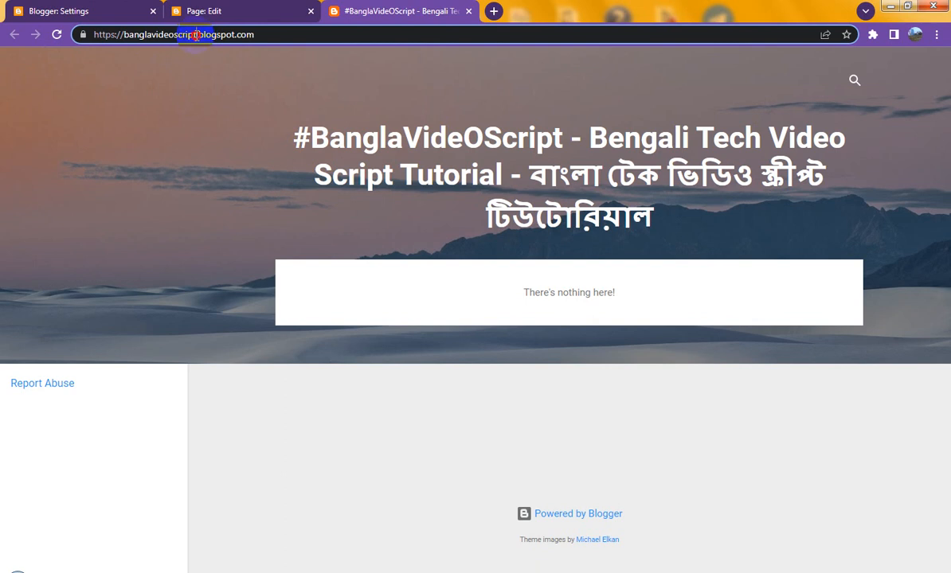
pyautogui.moveTo(196, 35); pyautogui.dragTo(134, 35)
pyautogui.rightClick(135, 35)
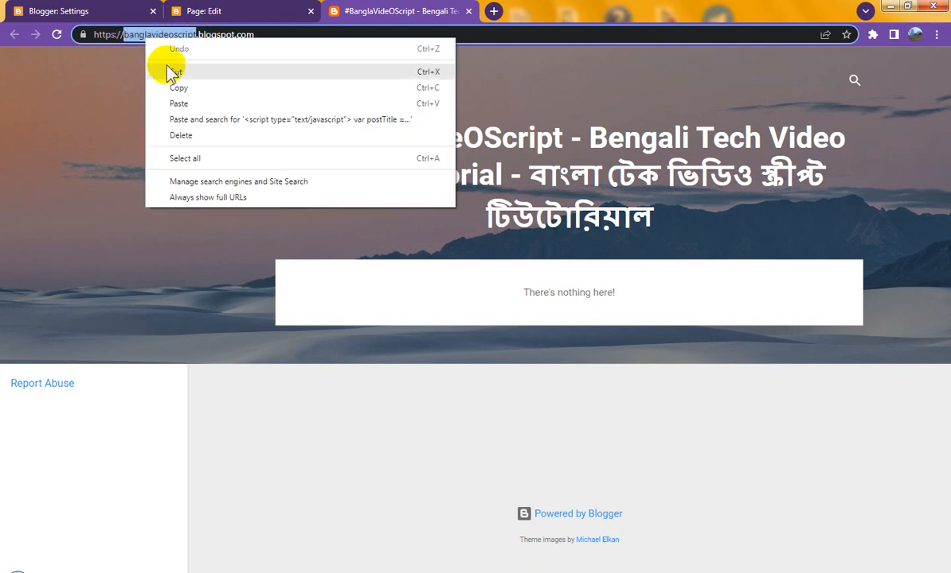
pyautogui.click(169, 84)
pyautogui.click(243, 14)
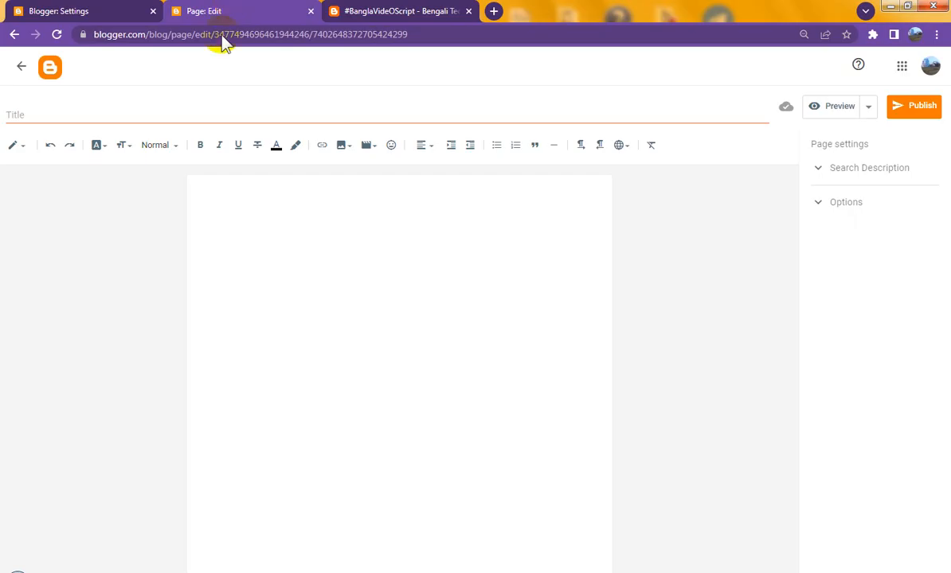
pyautogui.click(175, 112)
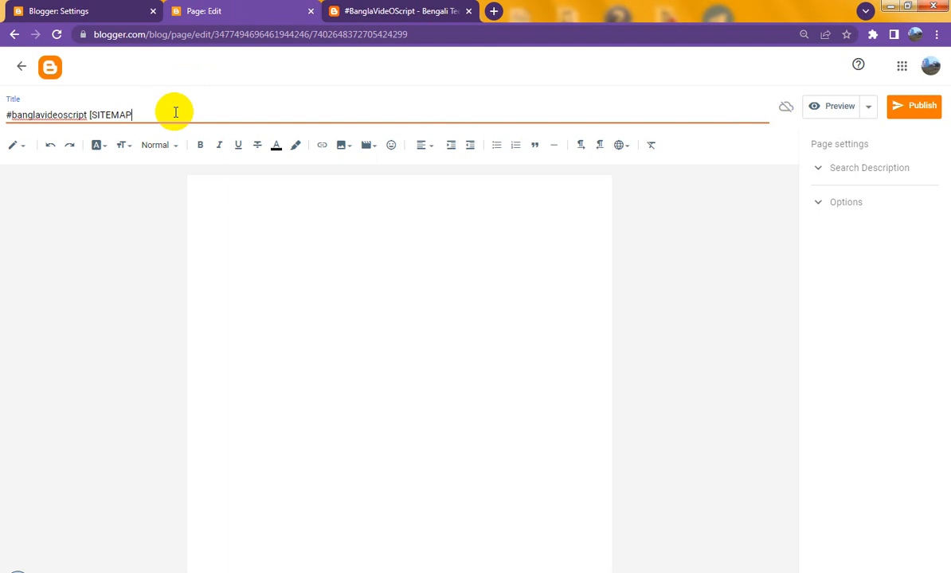
# Copy the page title #banglavideoscript [SITEMAP] into the page's search description.
pyautogui.hotkey('ctrl', 'a')
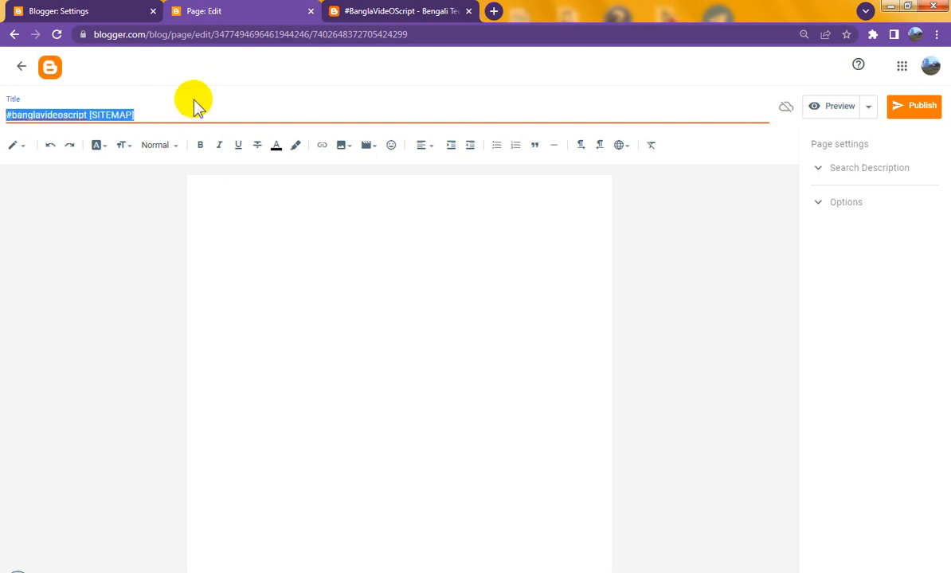
pyautogui.click(849, 169)
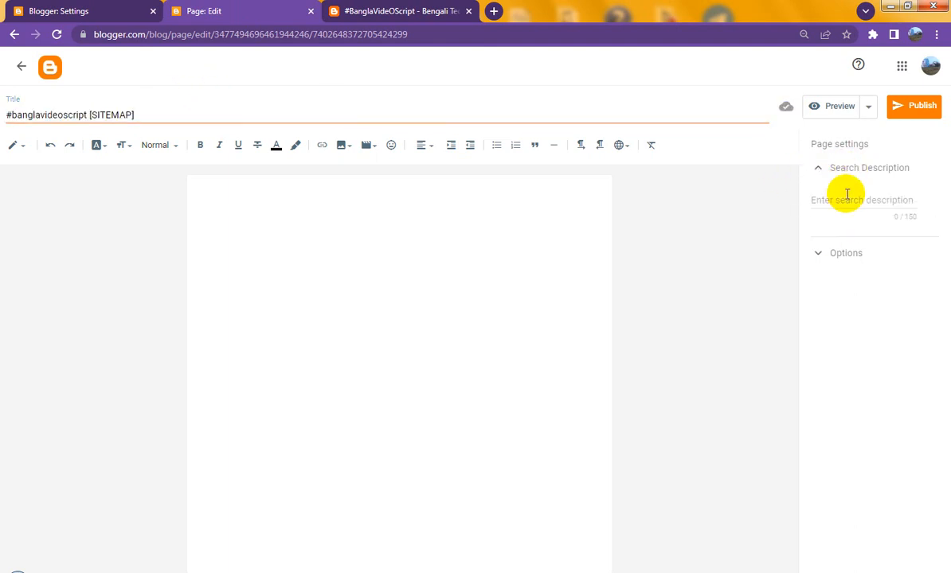
pyautogui.click(846, 202)
pyautogui.hotkey('ctrl', 'v')
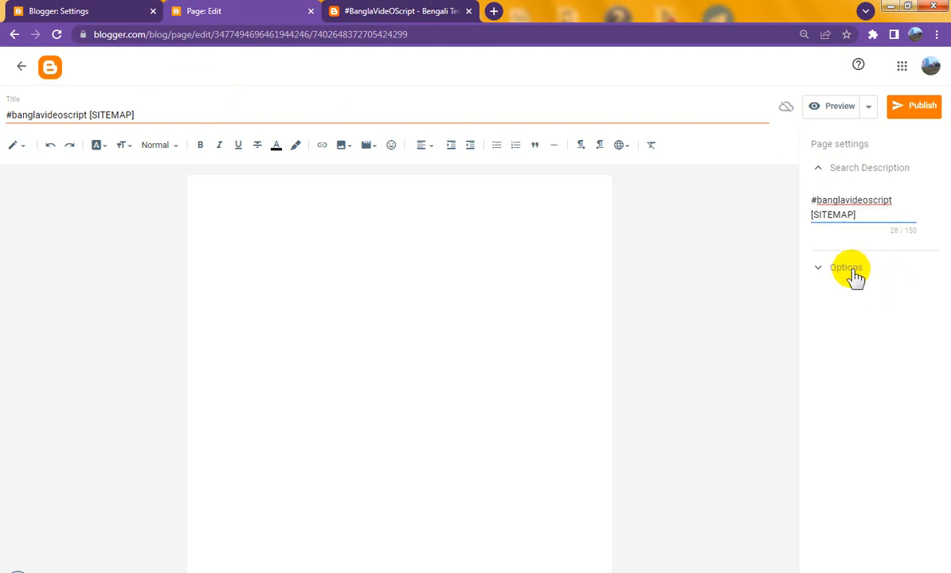
# Set the page's reader comments to Do not allow, hide existing, and publish the page.
pyautogui.click(853, 275)
pyautogui.click(821, 274)
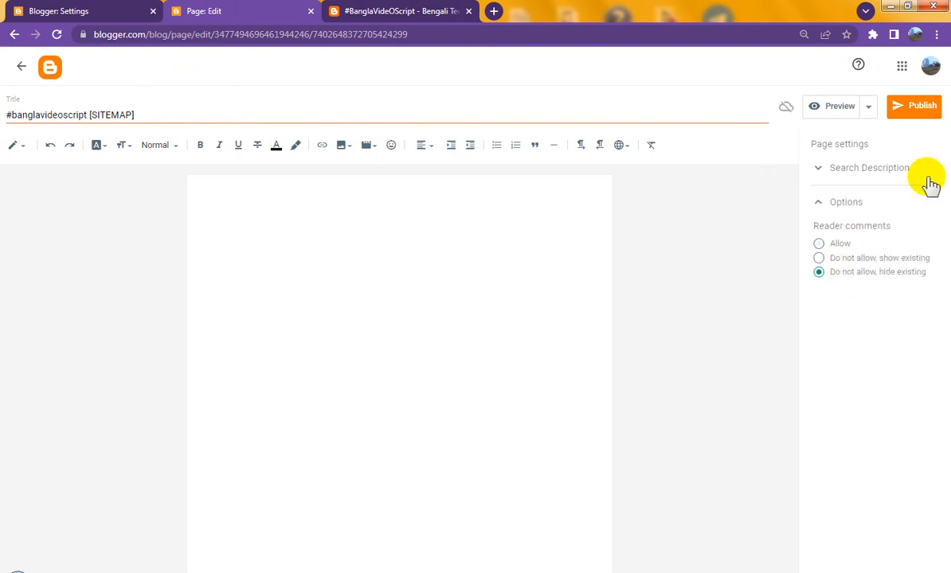
pyautogui.click(913, 105)
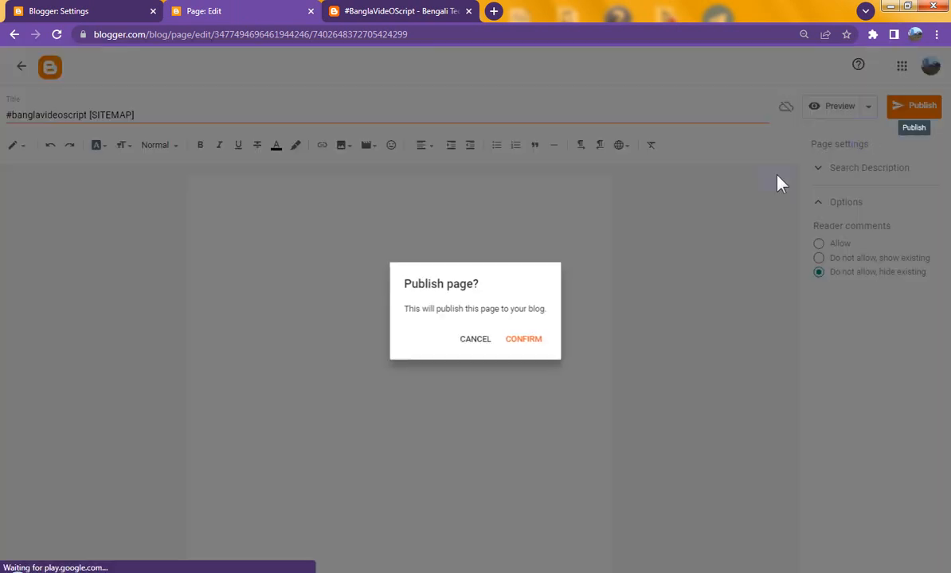
pyautogui.click(548, 338)
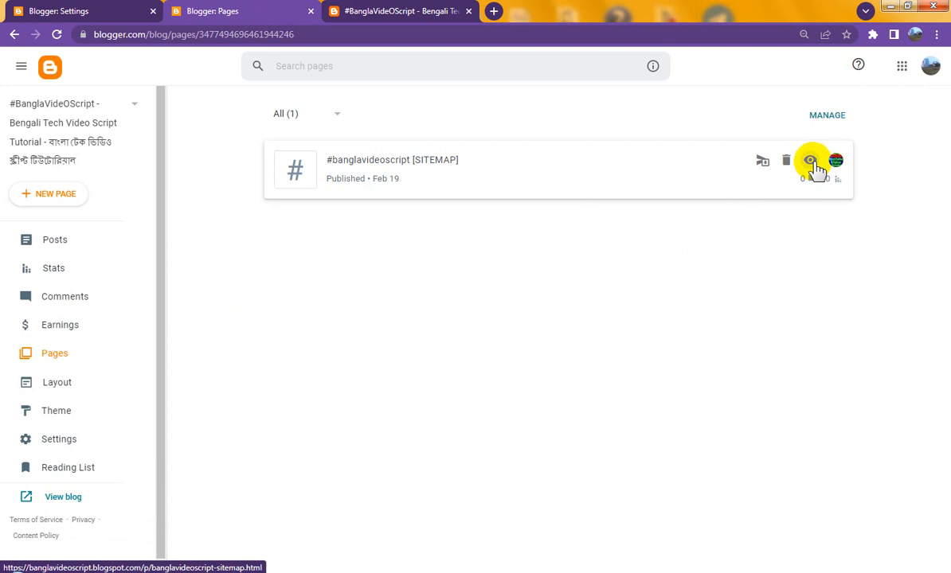
# Copy the published sitemap page's link address, then switch to WordPad and copy the entire custom robots text.
pyautogui.rightClick(814, 163)
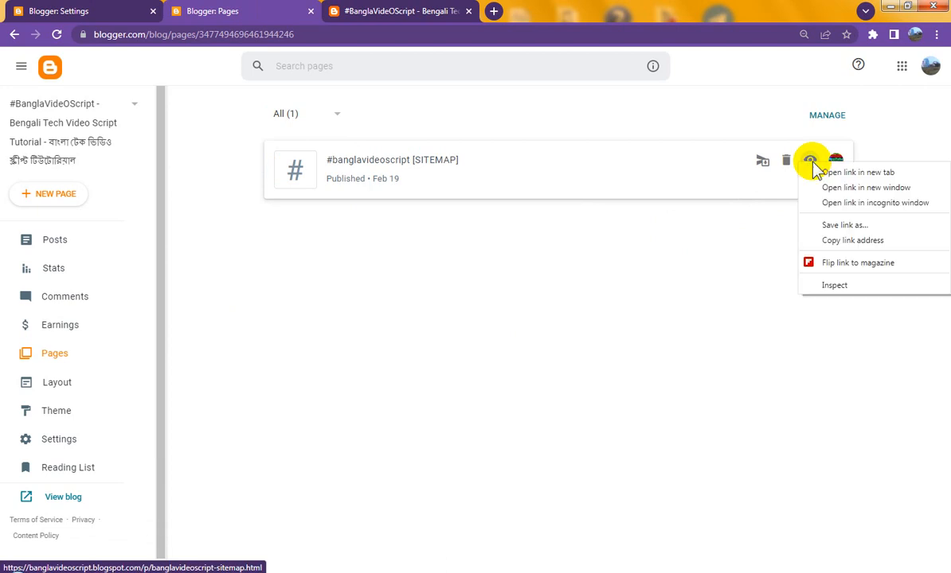
pyautogui.click(839, 239)
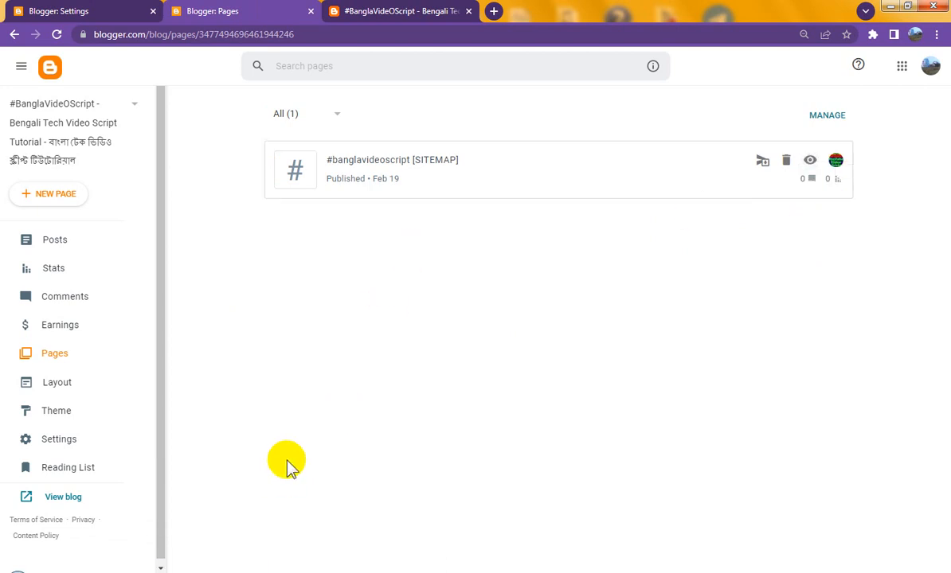
pyautogui.hotkey('alt', 'Tab')
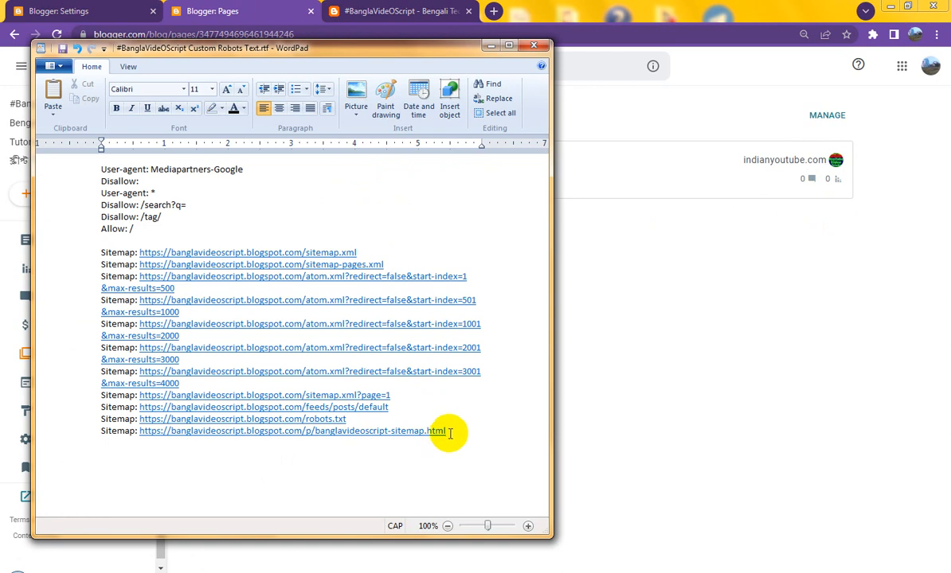
pyautogui.moveTo(449, 432); pyautogui.dragTo(69, 169)
pyautogui.rightClick(137, 192)
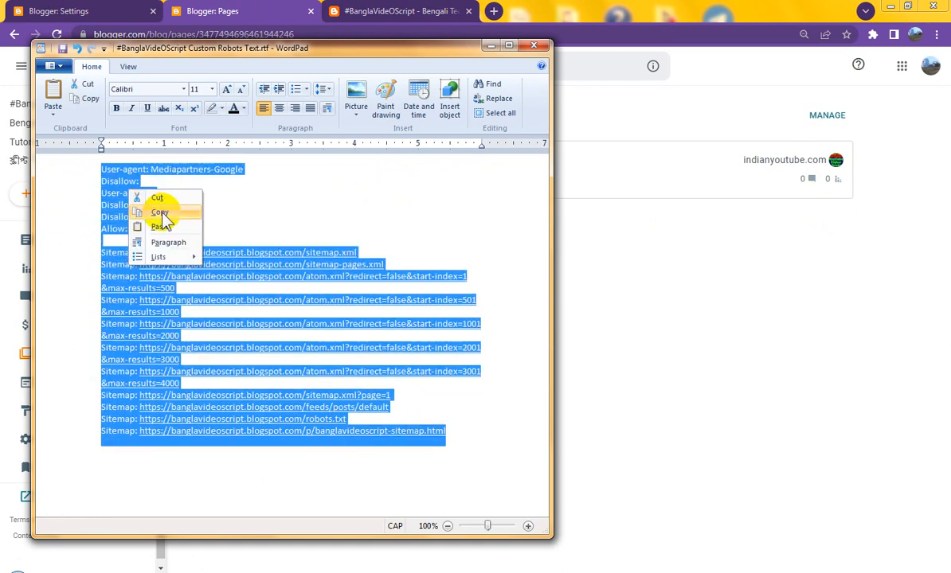
pyautogui.click(166, 212)
# Switch back to the Blogger settings, paste the copied text as the custom robots.txt and save it.
pyautogui.hotkey('alt', 'Tab')
pyautogui.click(85, 11)
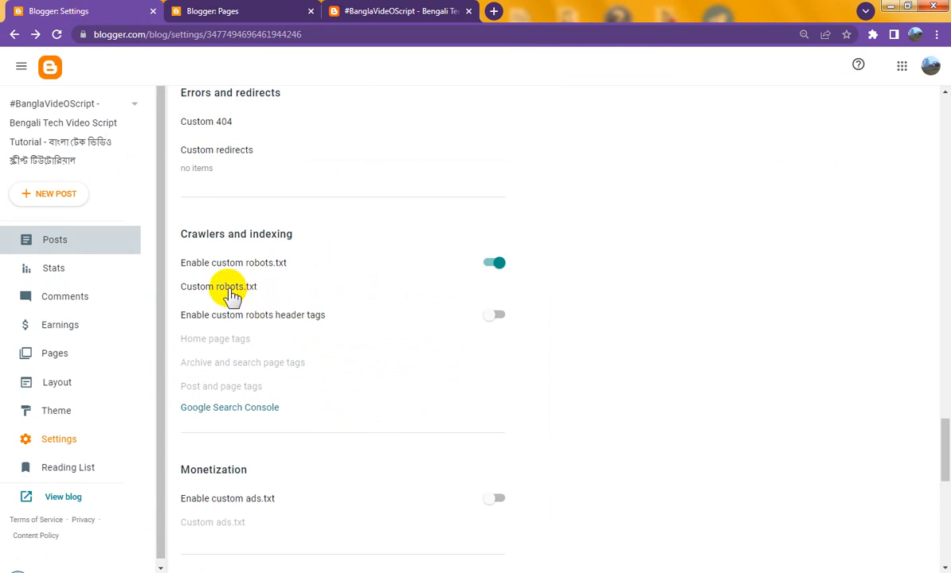
pyautogui.click(232, 293)
pyautogui.click(403, 302)
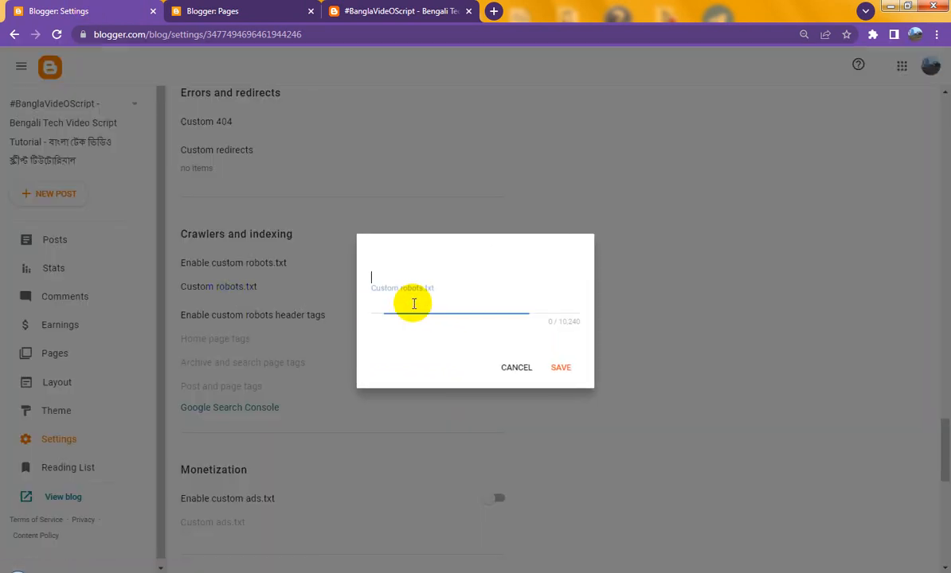
pyautogui.hotkey('ctrl', 'v')
pyautogui.click(562, 380)
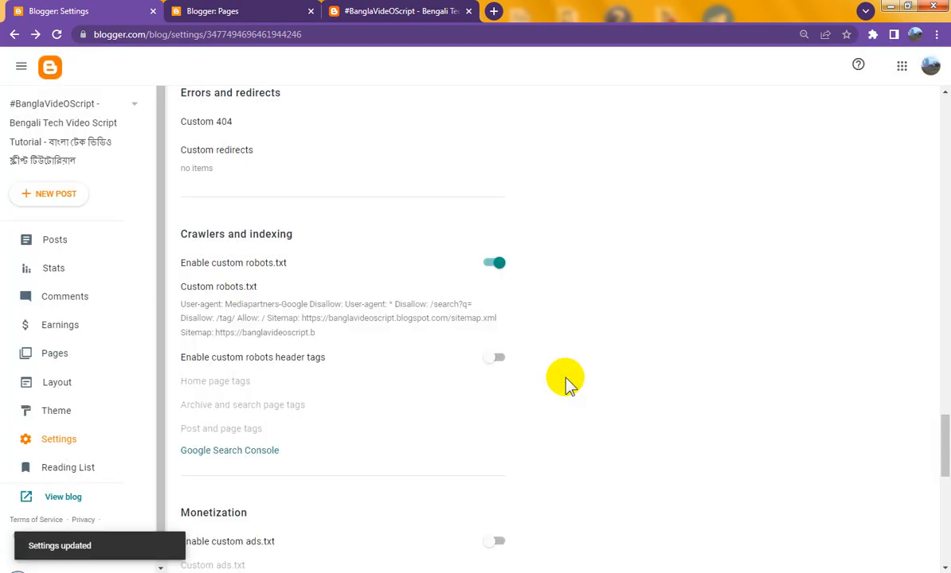
# Enable custom robots header tags and save the home page tags with all and noodp turned on.
pyautogui.click(494, 359)
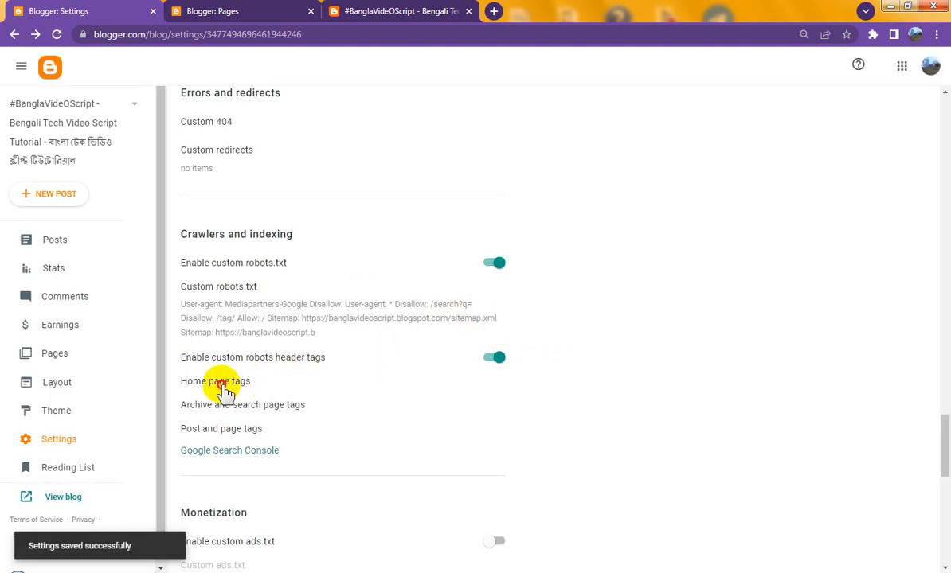
pyautogui.click(225, 387)
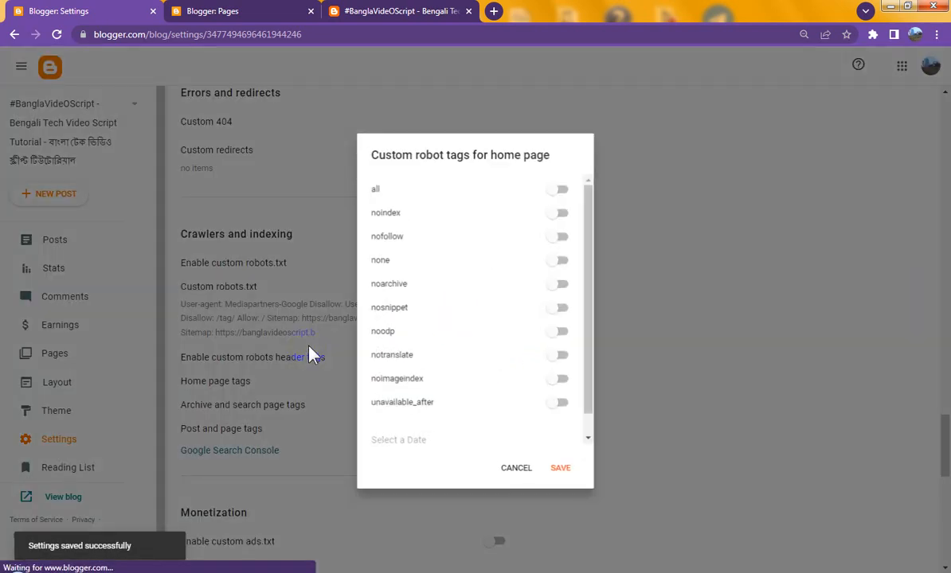
pyautogui.click(552, 198)
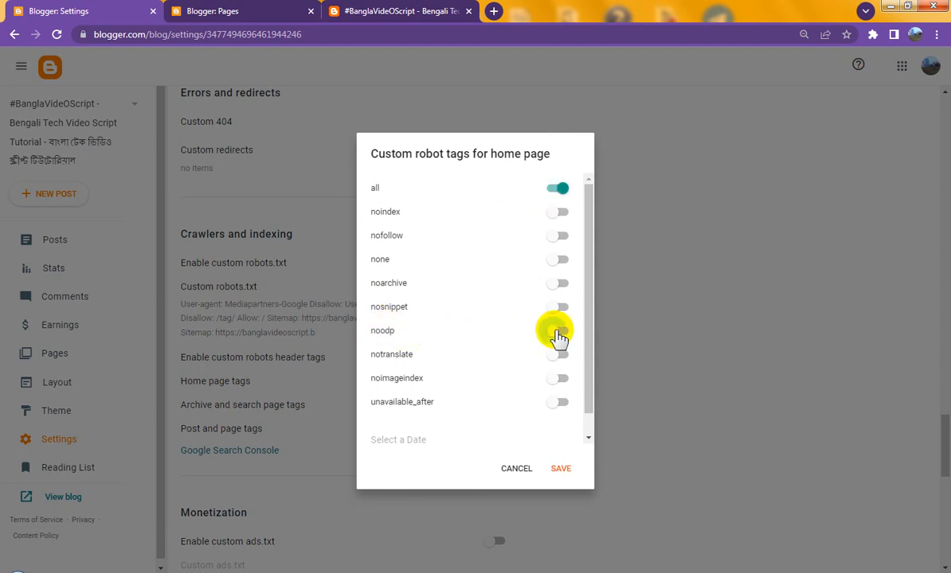
pyautogui.click(559, 334)
pyautogui.click(567, 469)
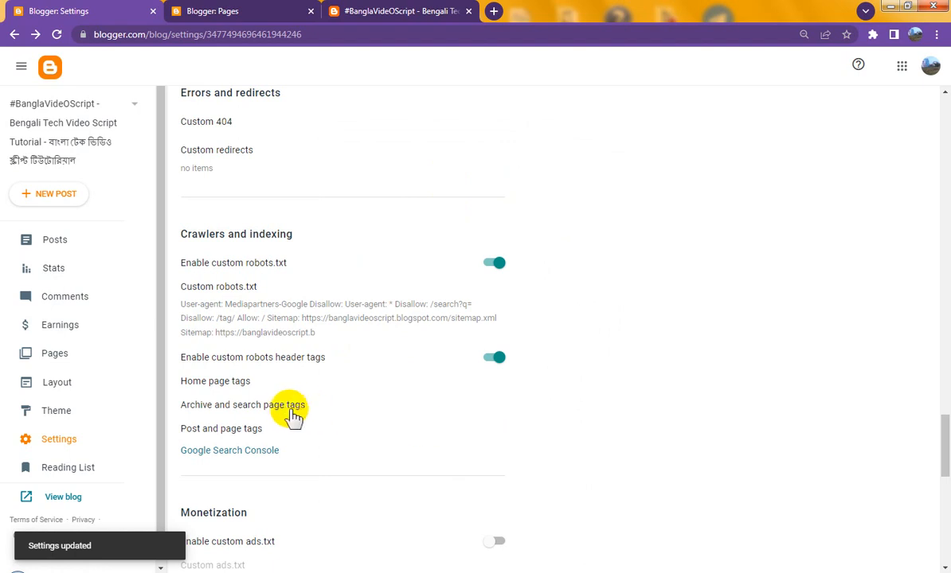
# Turn on noindex and noodp in the archive and search page tags and save them.
pyautogui.click(285, 408)
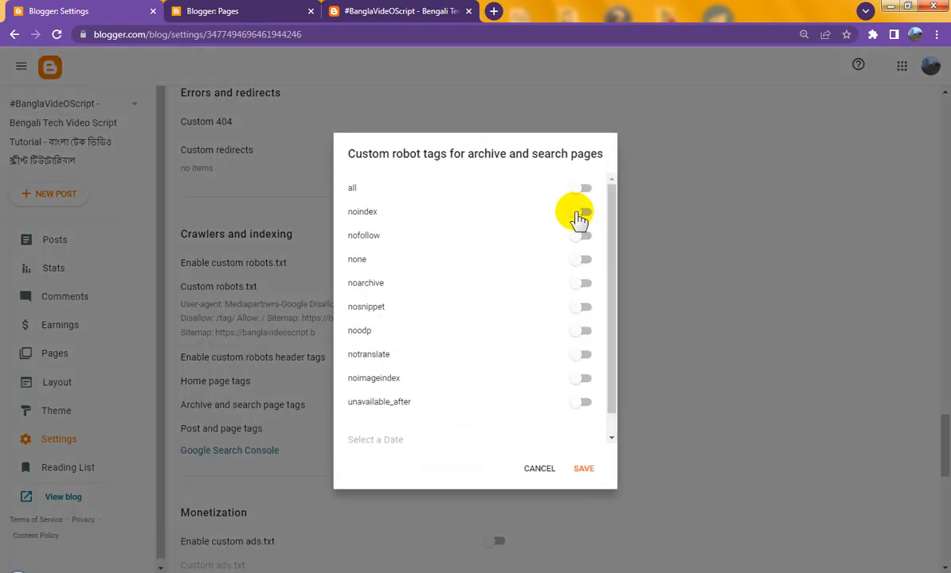
pyautogui.click(580, 214)
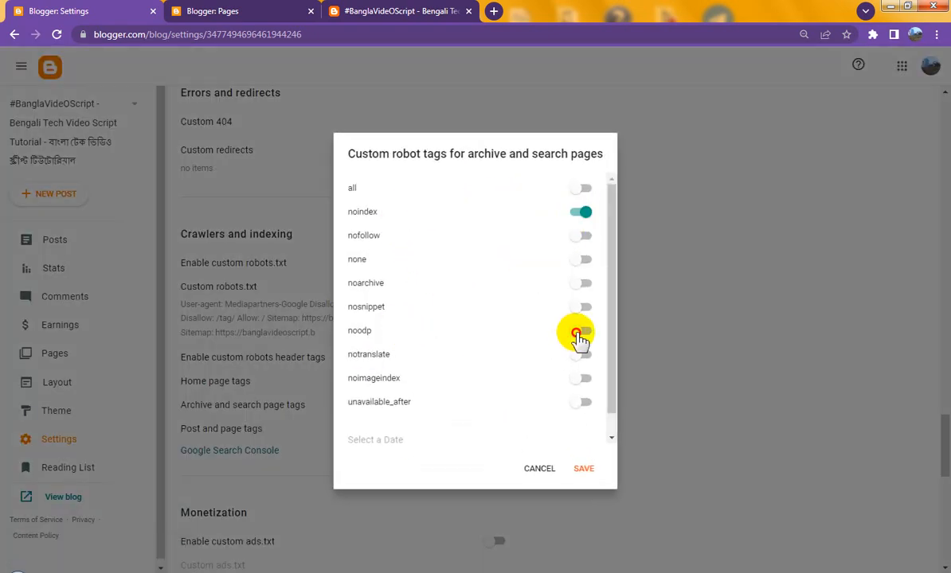
pyautogui.click(579, 332)
pyautogui.click(582, 468)
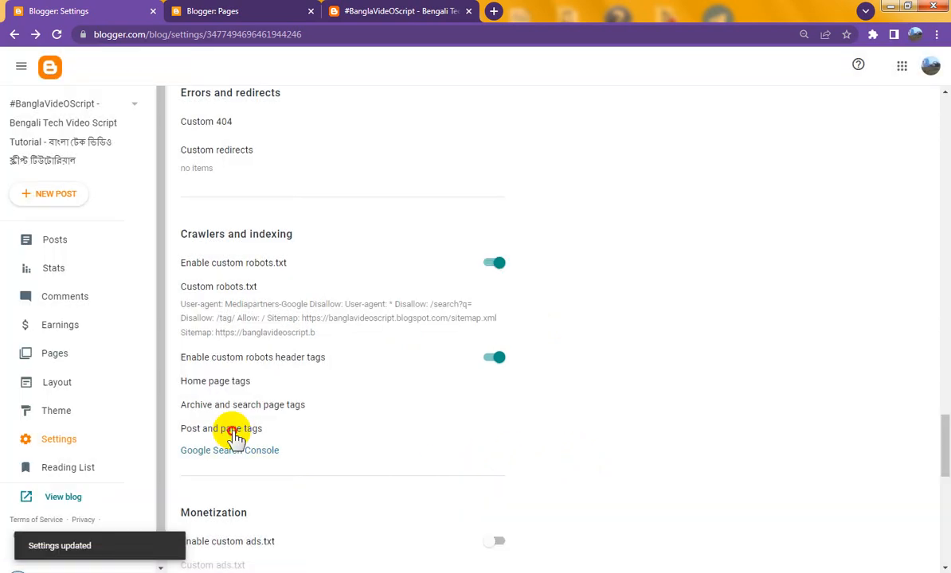
# Turn on all and noodp in the post and page tags and save them.
pyautogui.click(231, 429)
pyautogui.click(557, 189)
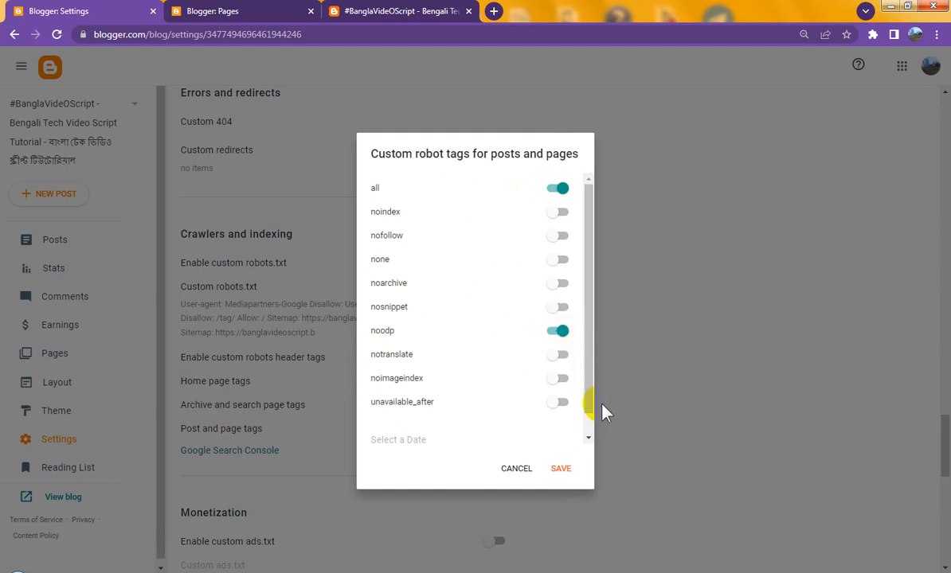
pyautogui.click(561, 469)
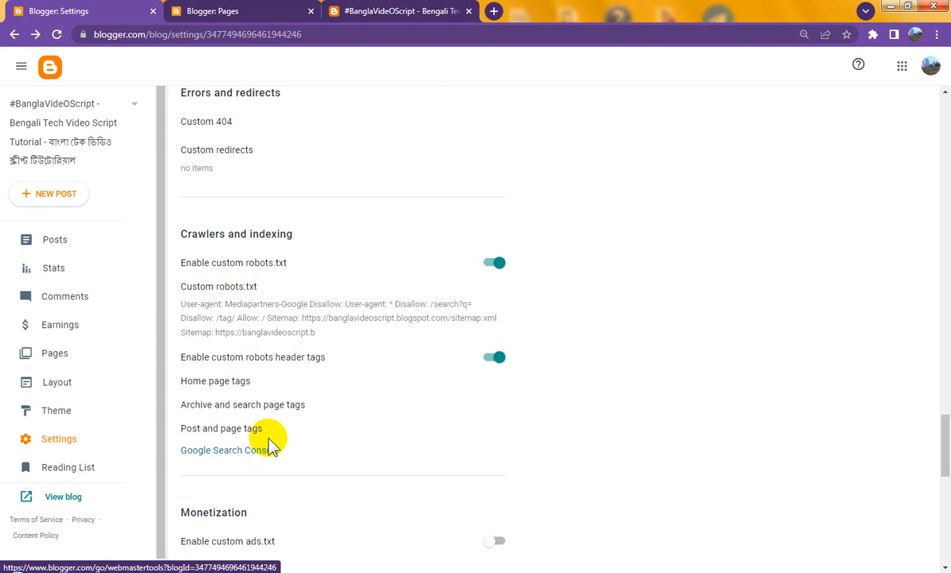
# Open the blog's posts list and close the browser tab with the Pages list.
pyautogui.click(77, 251)
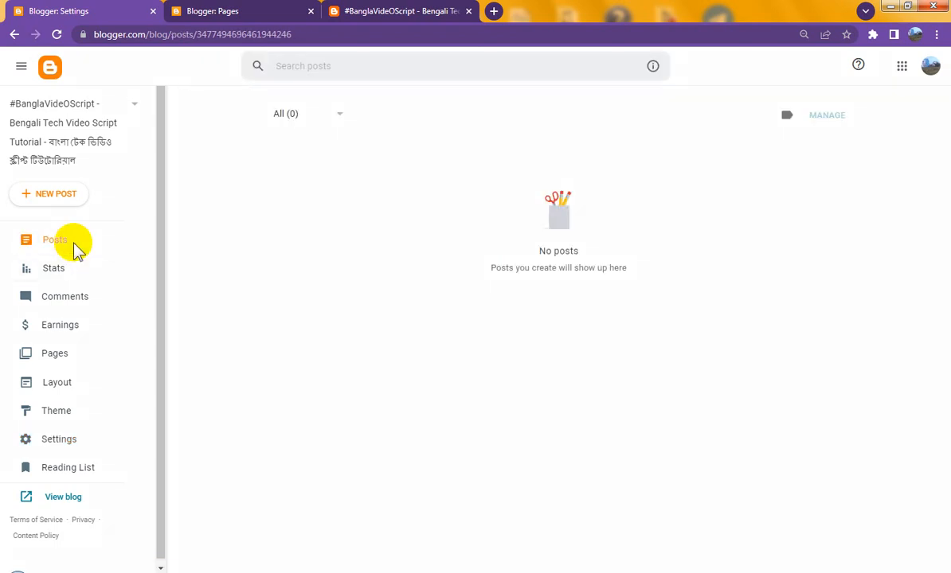
pyautogui.click(239, 12)
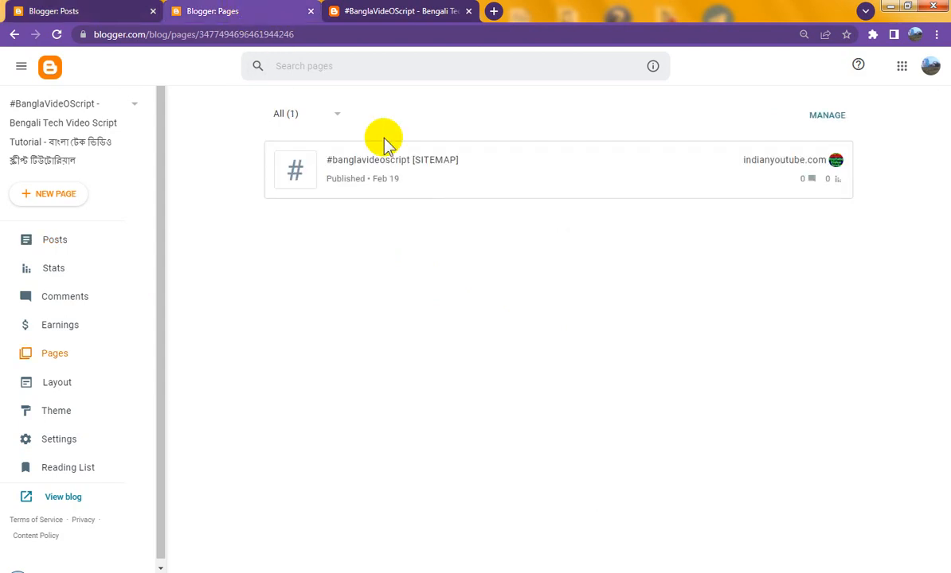
pyautogui.click(311, 11)
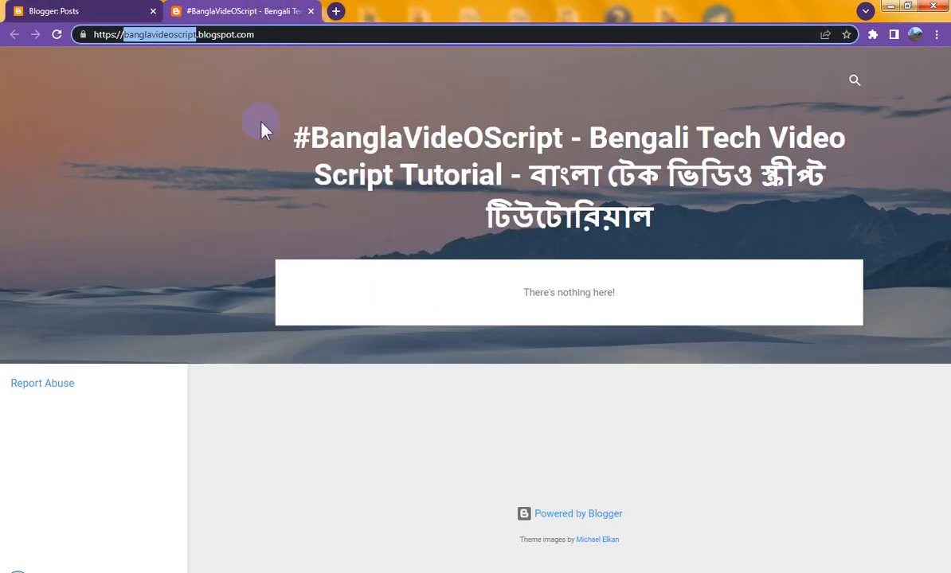
# Reload the live blog and examine its new theme, header description, ad blocks, link lists and YouTube gadgets.
pyautogui.click(568, 195)
pyautogui.rightClick(227, 152)
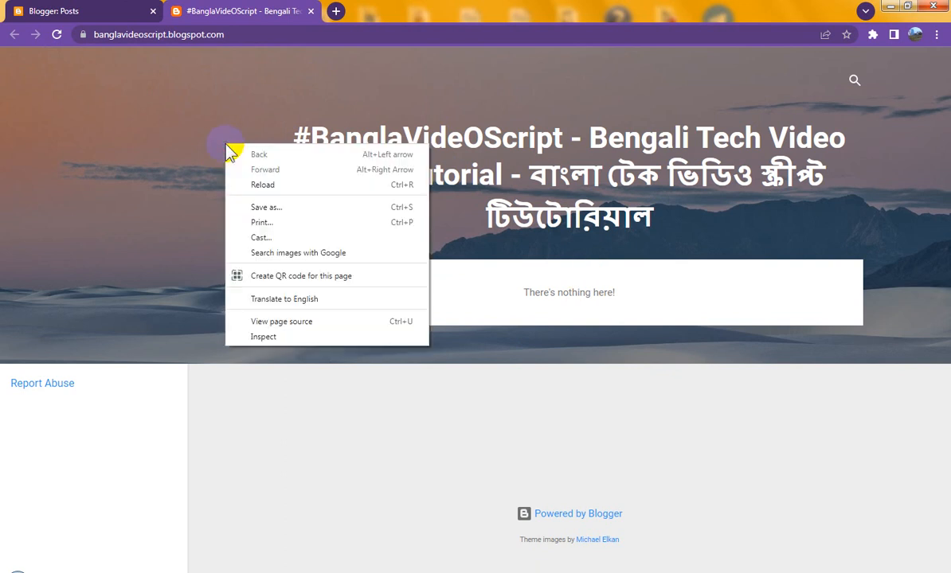
pyautogui.click(265, 190)
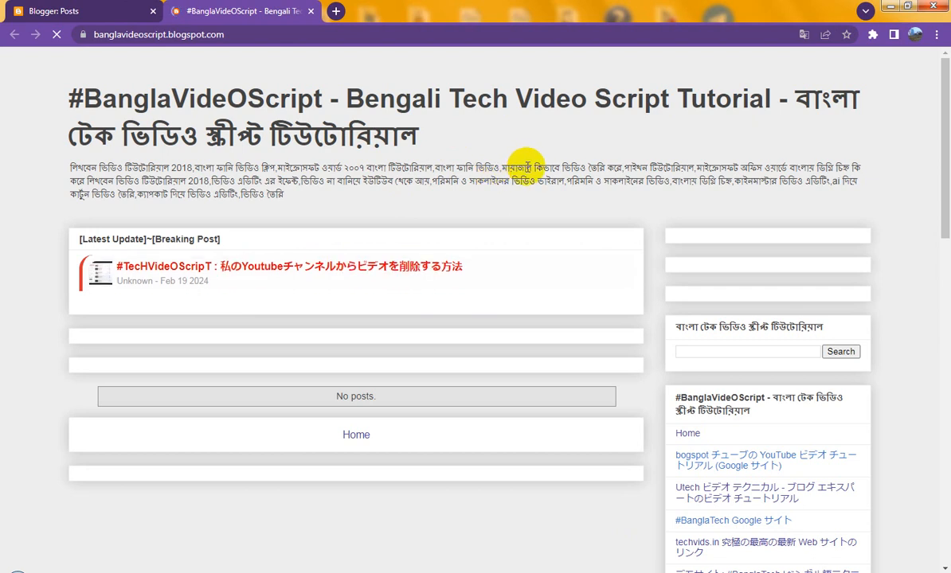
pyautogui.scroll(-1, 537, 199)
pyautogui.scroll(-12, 538, 206)
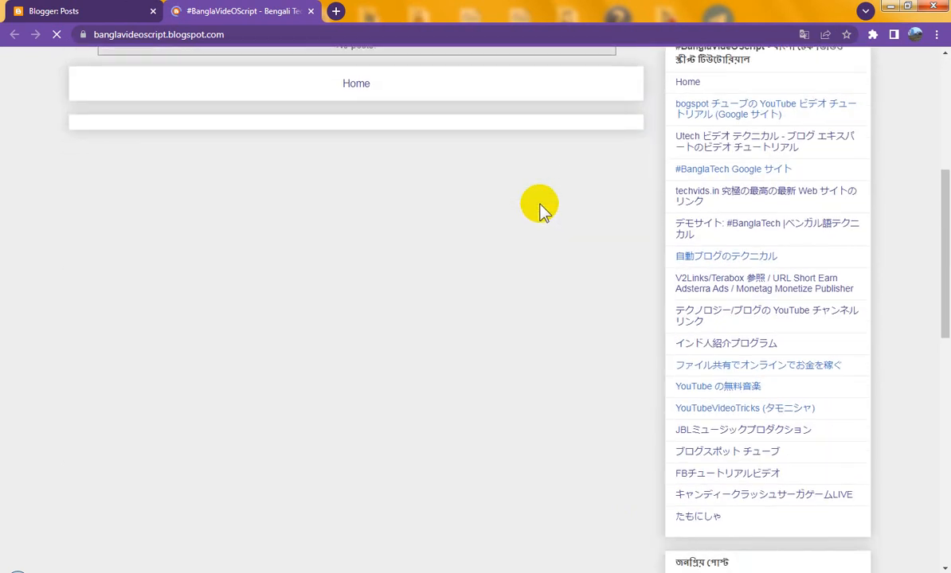
pyautogui.scroll(10, 542, 205)
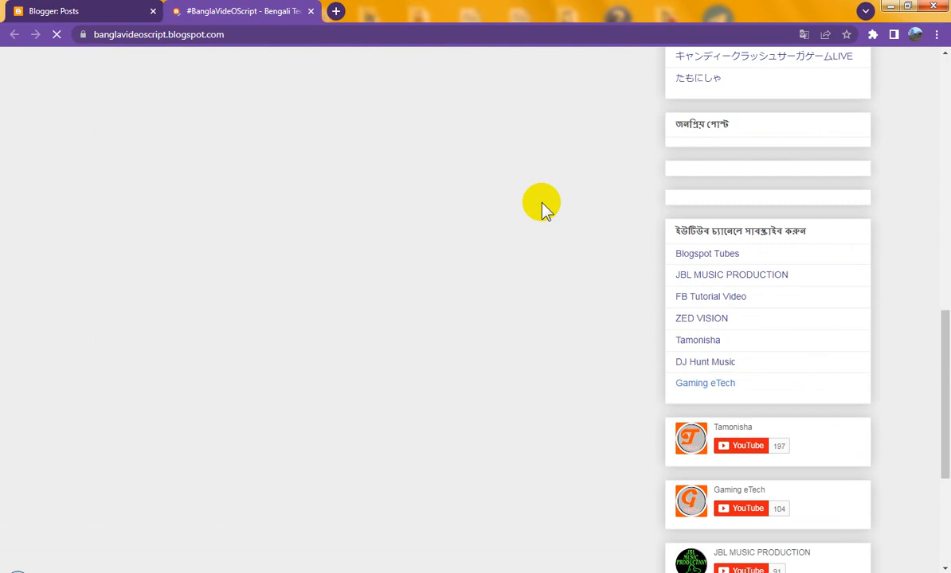
pyautogui.scroll(8, 542, 205)
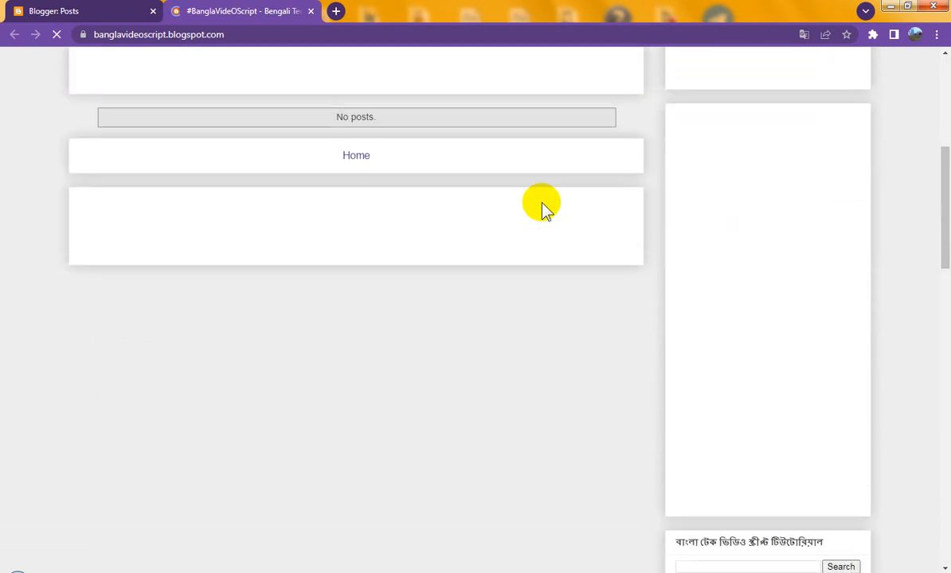
pyautogui.scroll(-3, 542, 207)
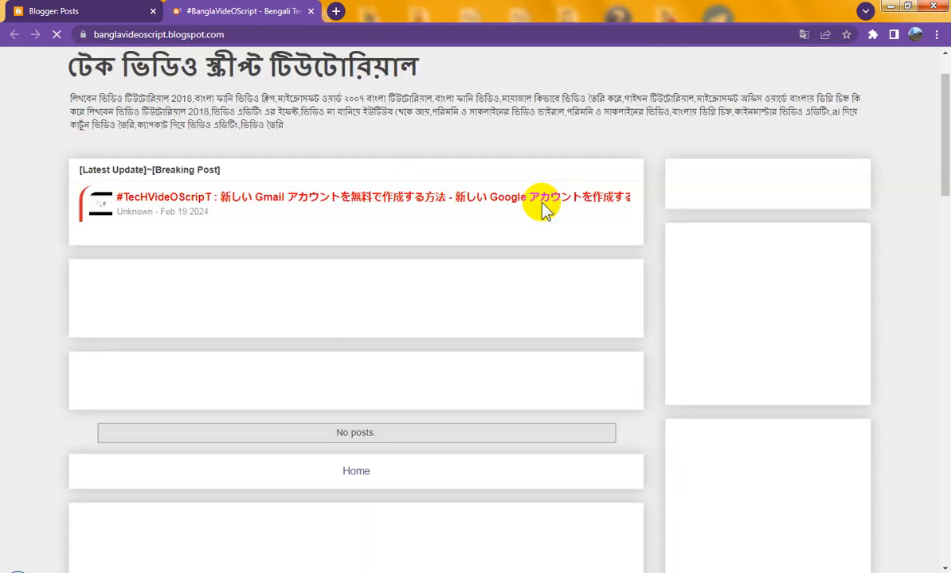
pyautogui.scroll(3, 542, 207)
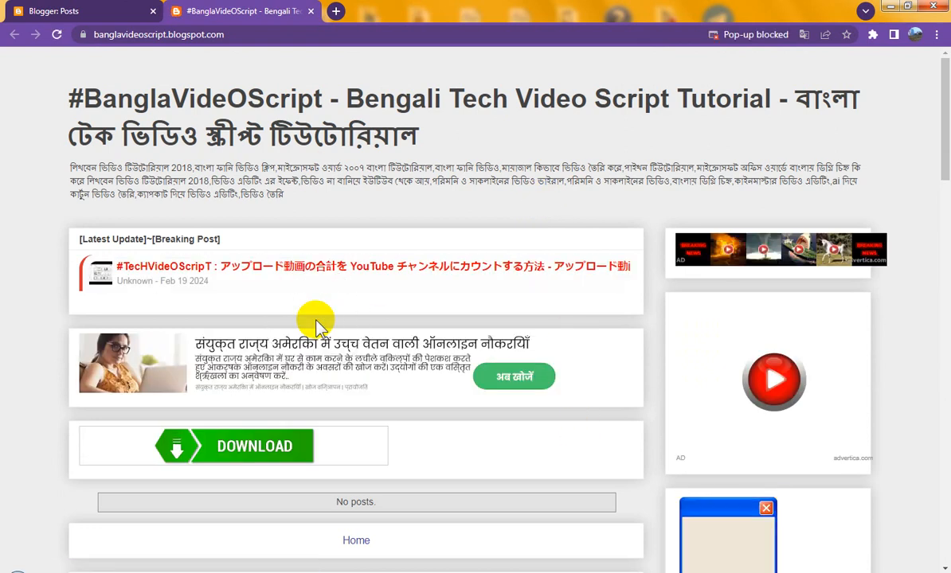
pyautogui.scroll(-2, 456, 167)
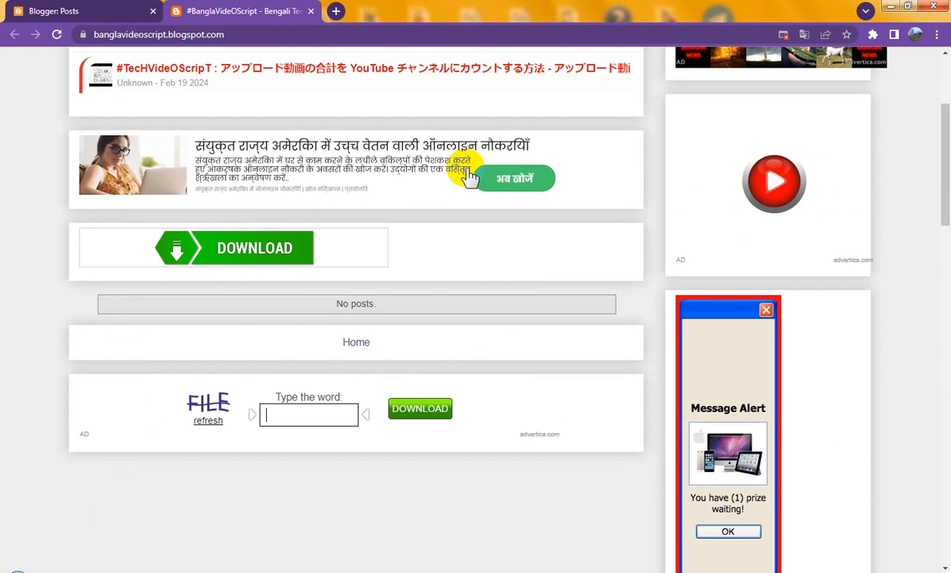
pyautogui.scroll(-10, 468, 175)
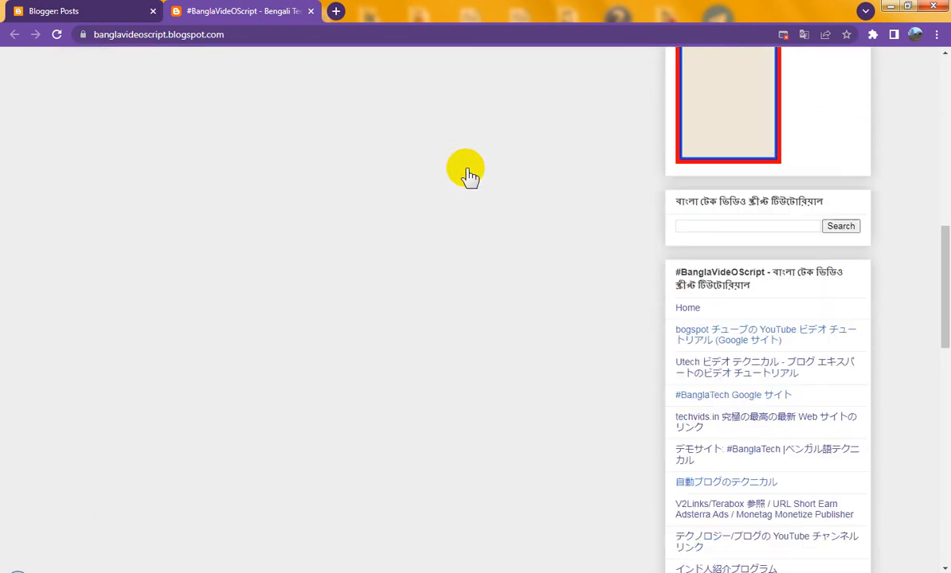
pyautogui.scroll(-7, 470, 175)
pyautogui.scroll(6, 470, 175)
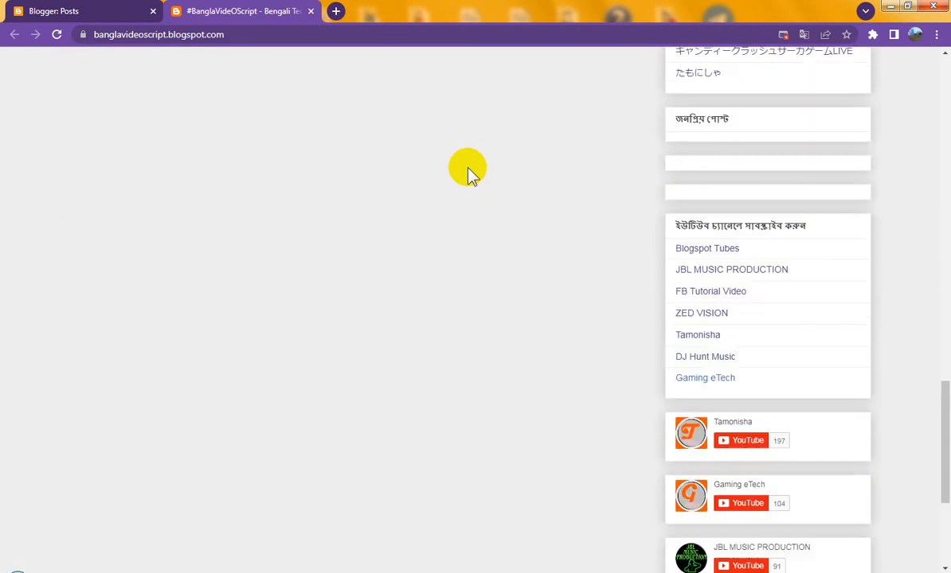
pyautogui.scroll(12, 470, 175)
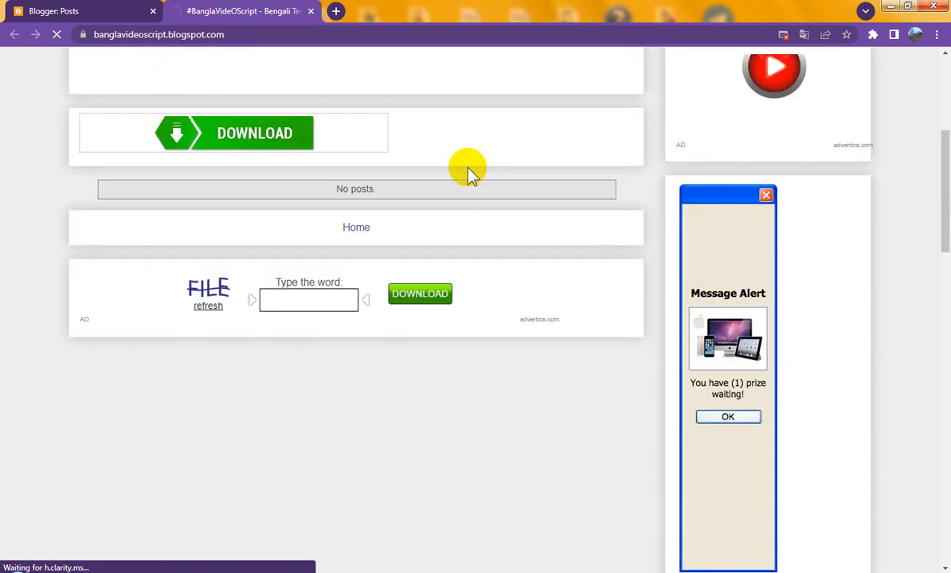